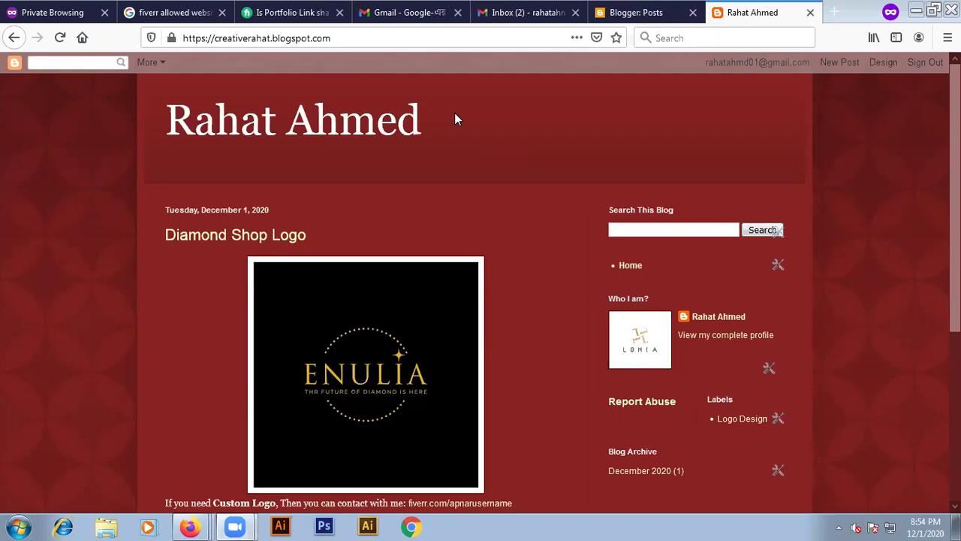
- Create a new blog post titled "Diamond Shop Logo" and upload the image abcd.jpg from the Desktop into its body
{"action": "left_click", "coordinate": [672, 11]}
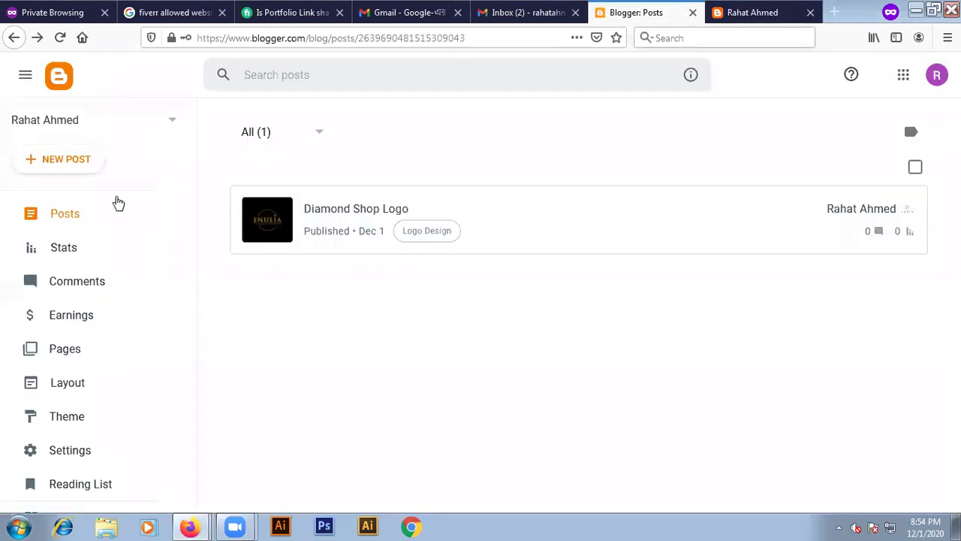
{"action": "left_click", "coordinate": [70, 167]}
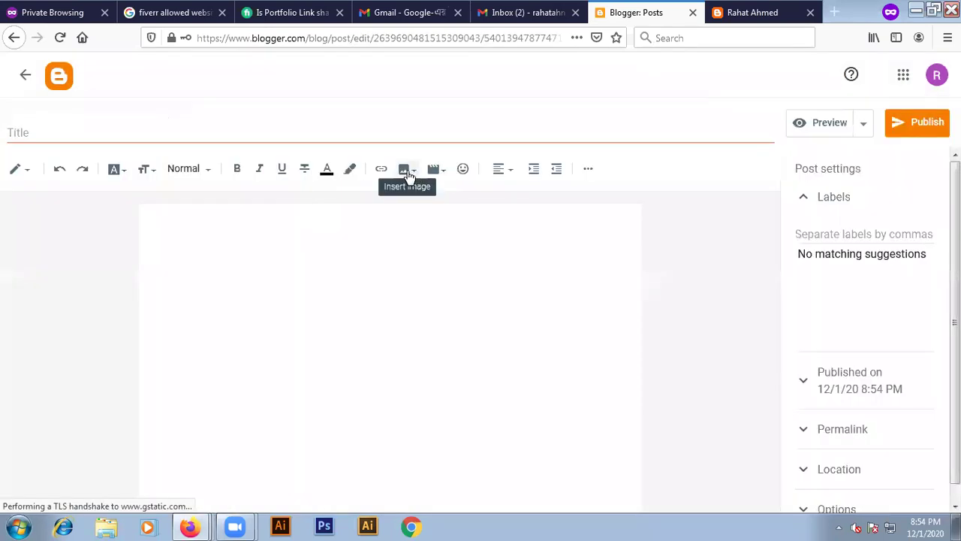
{"action": "left_click", "coordinate": [404, 171]}
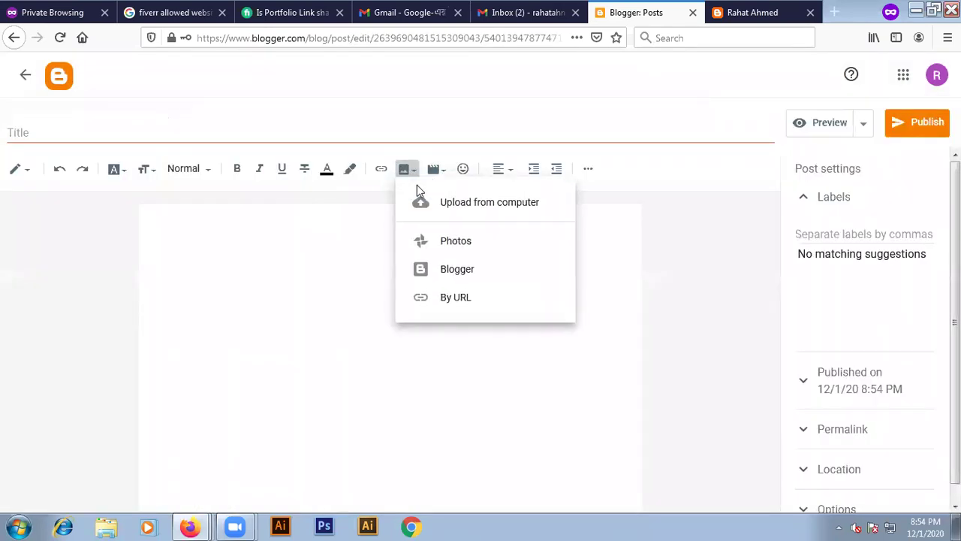
{"action": "left_click", "coordinate": [457, 205]}
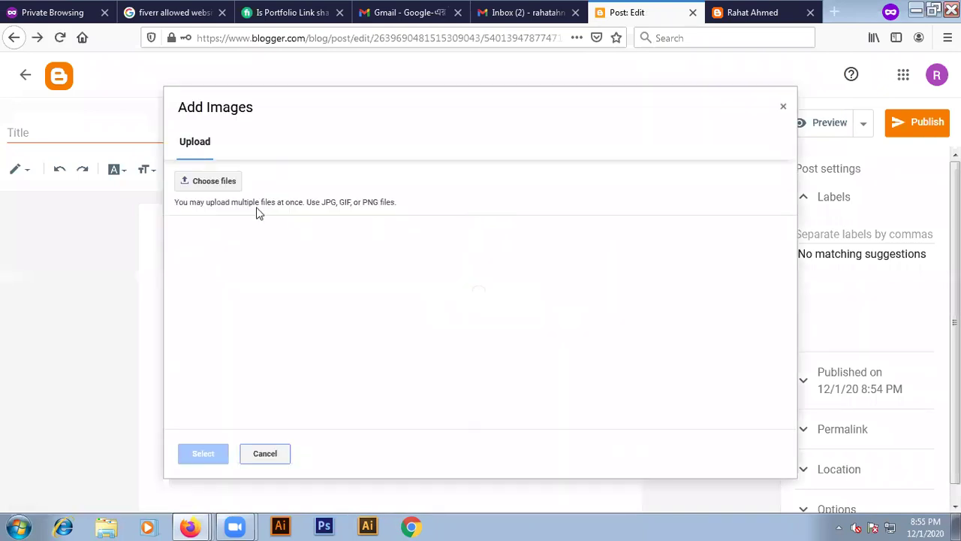
{"action": "left_click", "coordinate": [214, 182]}
{"action": "left_click", "coordinate": [385, 259]}
{"action": "scroll", "coordinate": [409, 310], "scroll_direction": "down", "scroll_amount": 5}
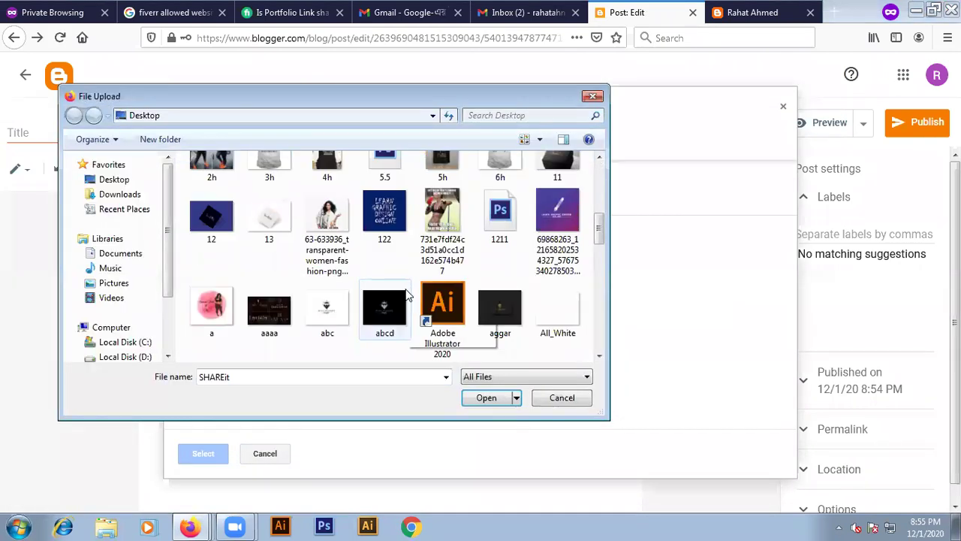
{"action": "left_click", "coordinate": [385, 248]}
{"action": "left_click", "coordinate": [486, 398]}
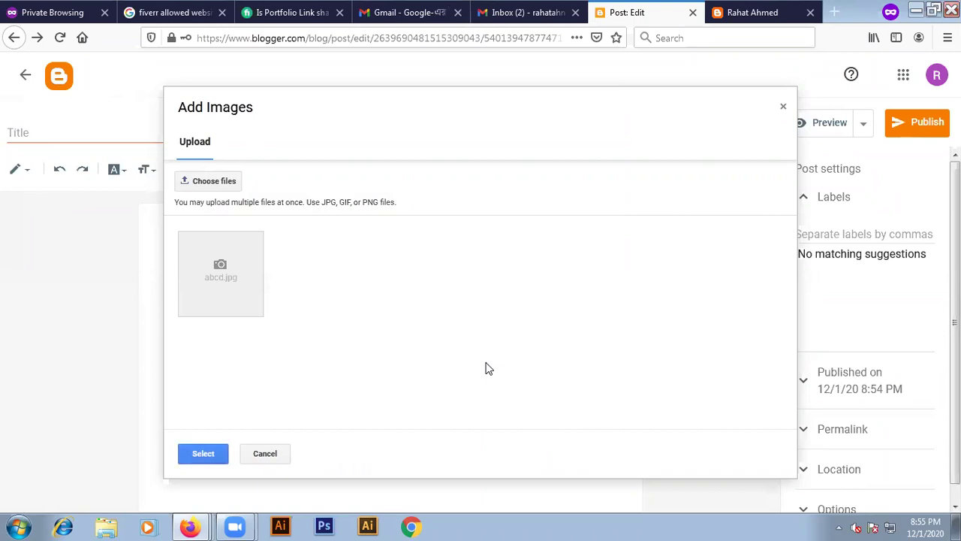
{"action": "left_click", "coordinate": [199, 455]}
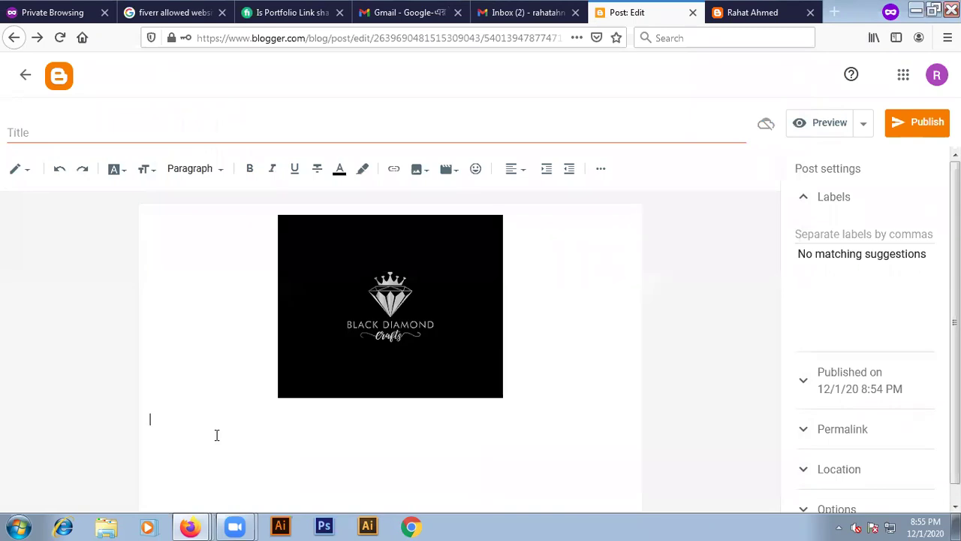
{"action": "left_click", "coordinate": [33, 133]}
{"action": "type", "text": "Diamond SHop Logo"}
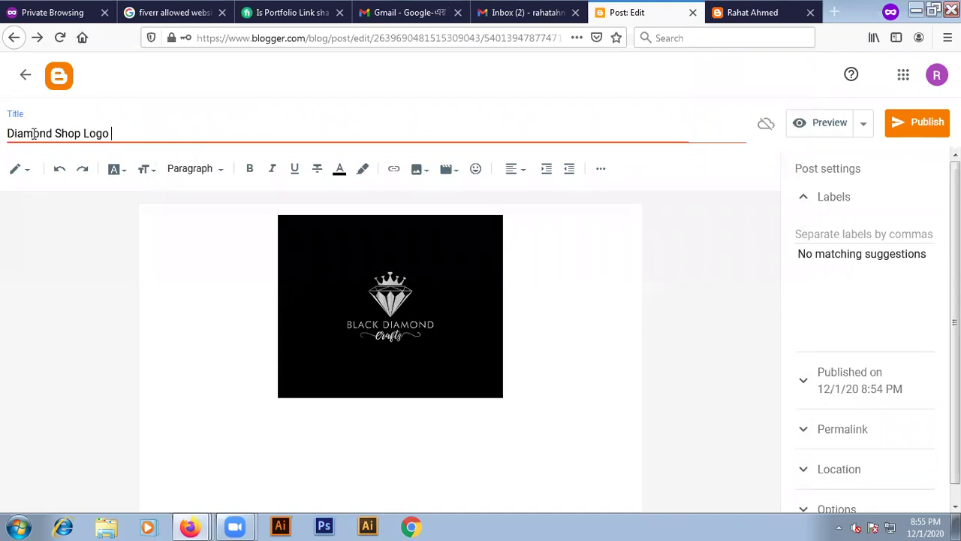
- Write "Luxurious Diamond Shop Logo! If you need custom one for your brand, you can knock me anytime at this link: fiverr.com/apnarprofilelinik" below the image
{"action": "left_click", "coordinate": [241, 444]}
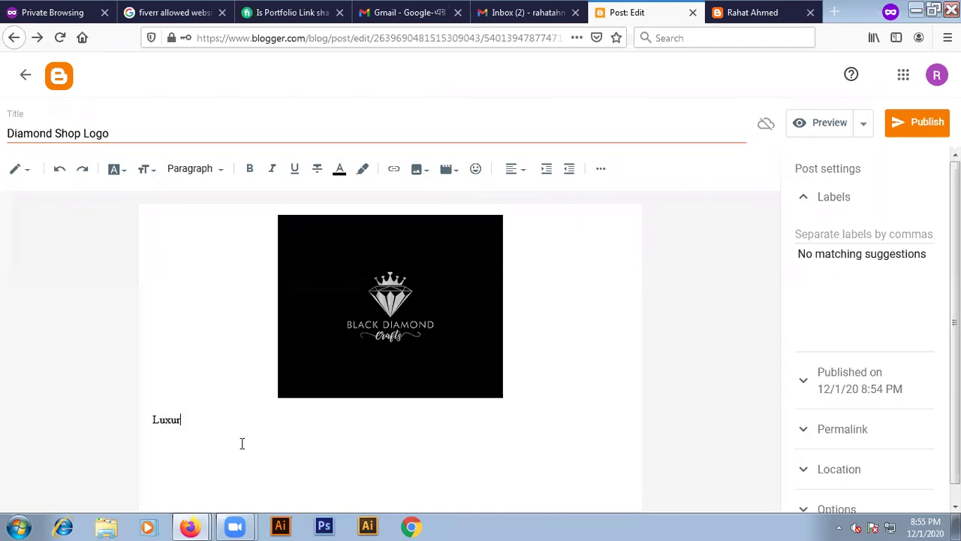
{"action": "type", "text": "amond Shop Logo! If you need custom one for your brand"}
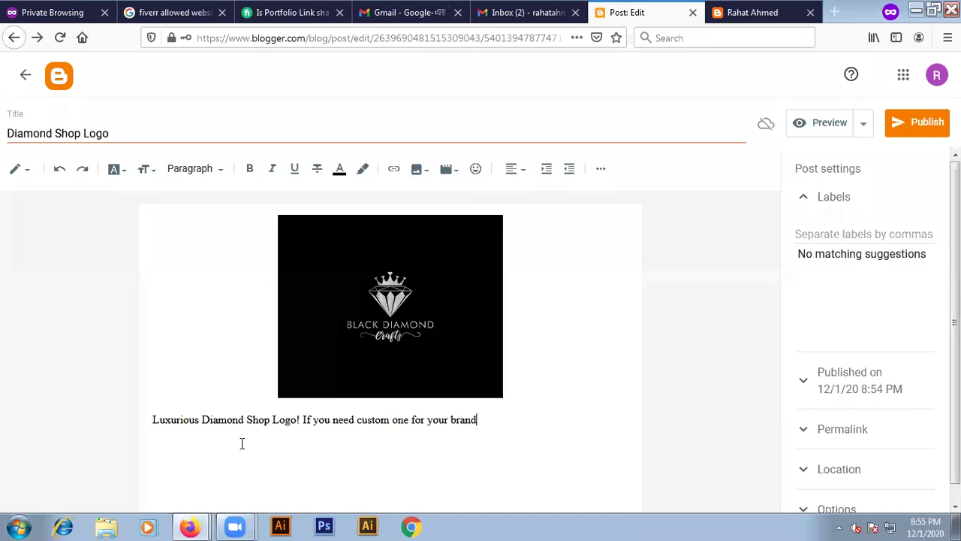
{"action": "type", "text": ", you can knock me anytime"}
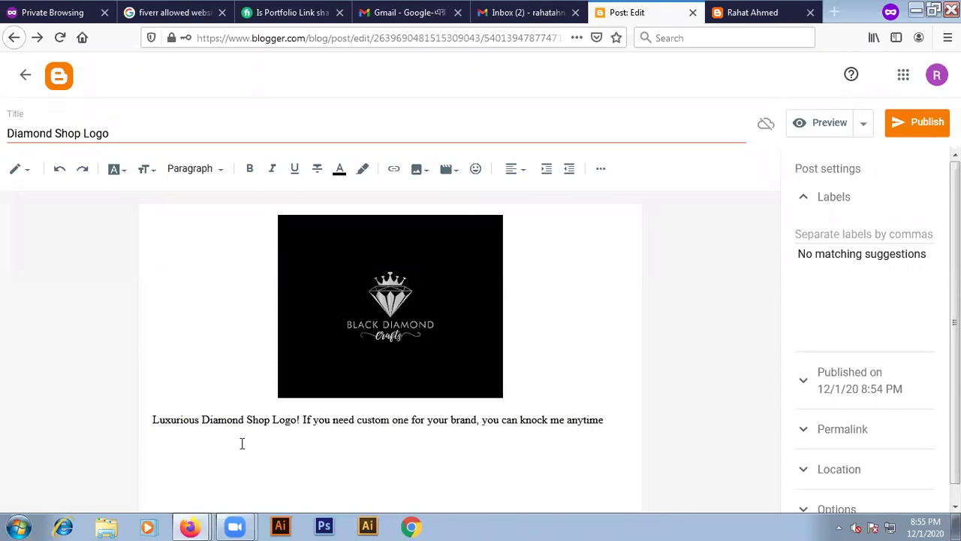
{"action": "type", "text": " at this link: fiverr.com/apnarp"}
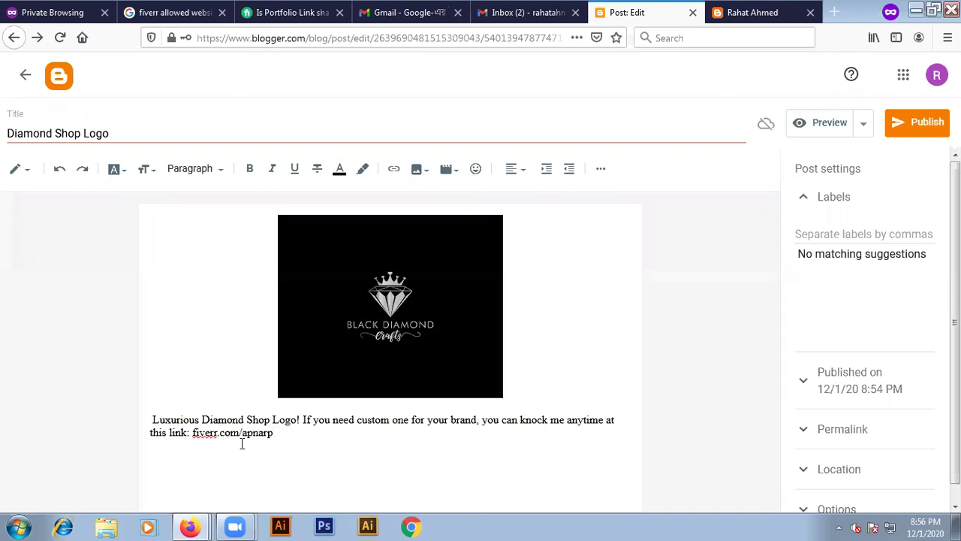
{"action": "type", "text": "trorofilelinik"}
- Turn the fiverr.com/apnarprofilelinik text below the image into an underlined hyperlink
{"action": "left_click_drag", "start_coordinate": [193, 434], "coordinate": [322, 435]}
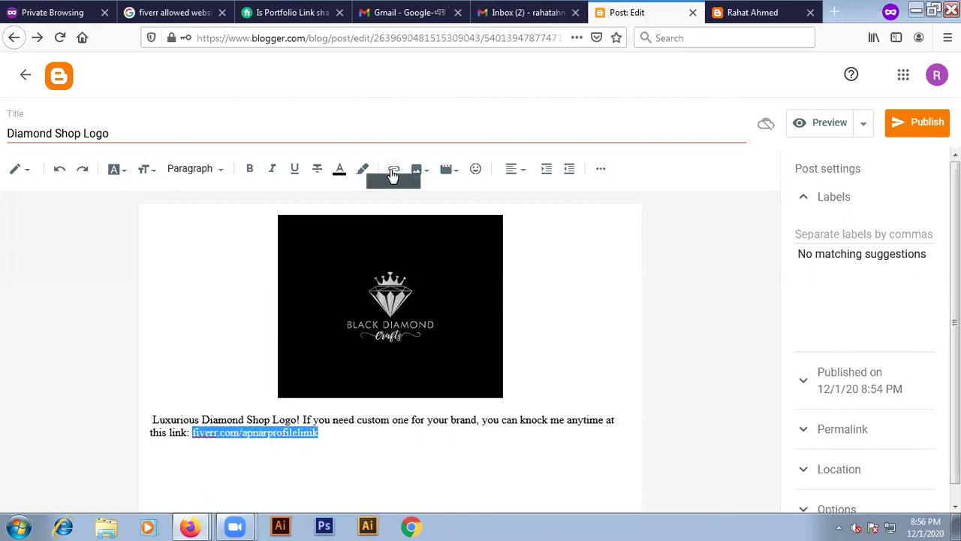
{"action": "key", "text": "ctrl+u"}
{"action": "left_click", "coordinate": [320, 433]}
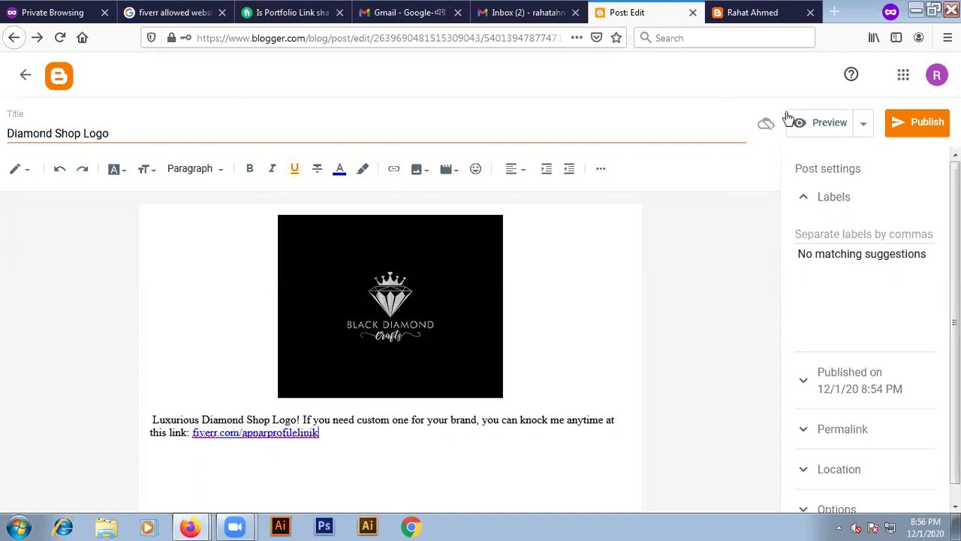
- Add the label Logo Design to the post and publish it to the blog
{"action": "left_click", "coordinate": [925, 120]}
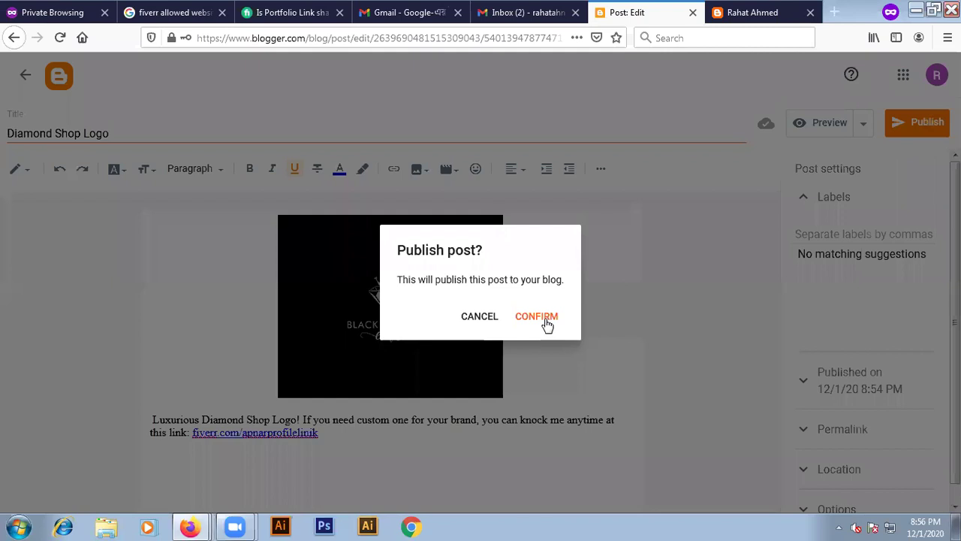
{"action": "left_click", "coordinate": [611, 272]}
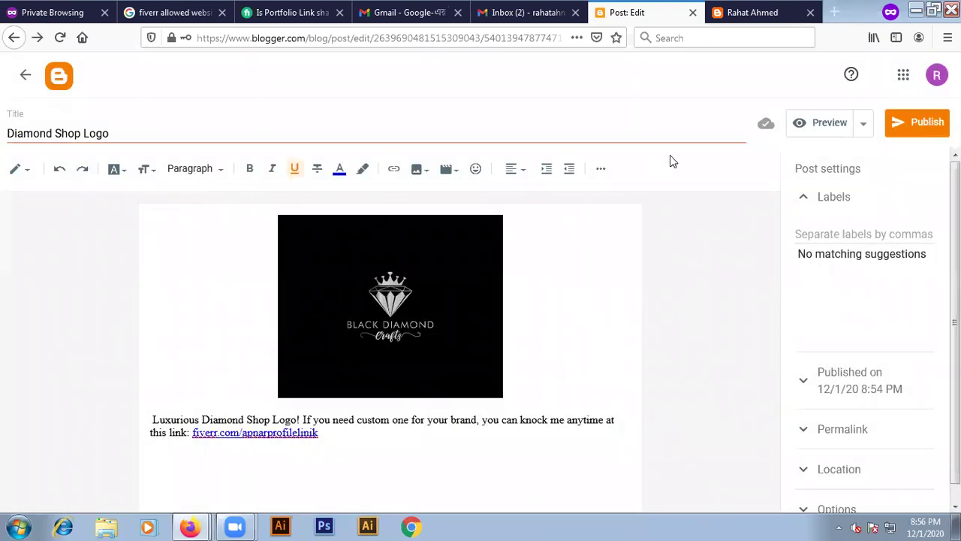
{"action": "left_click", "coordinate": [823, 204]}
{"action": "left_click", "coordinate": [827, 205]}
{"action": "left_click", "coordinate": [832, 234]}
{"action": "left_click", "coordinate": [825, 253]}
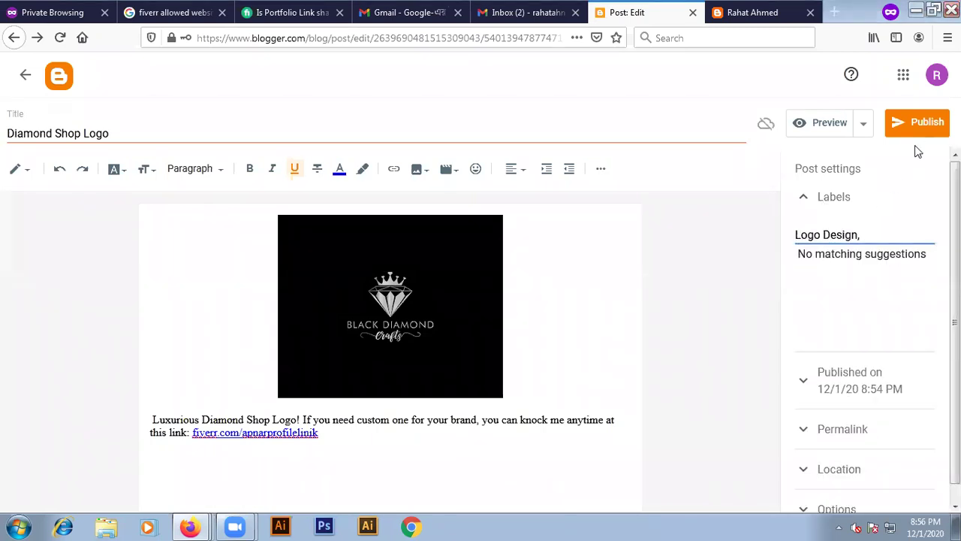
{"action": "left_click", "coordinate": [917, 127]}
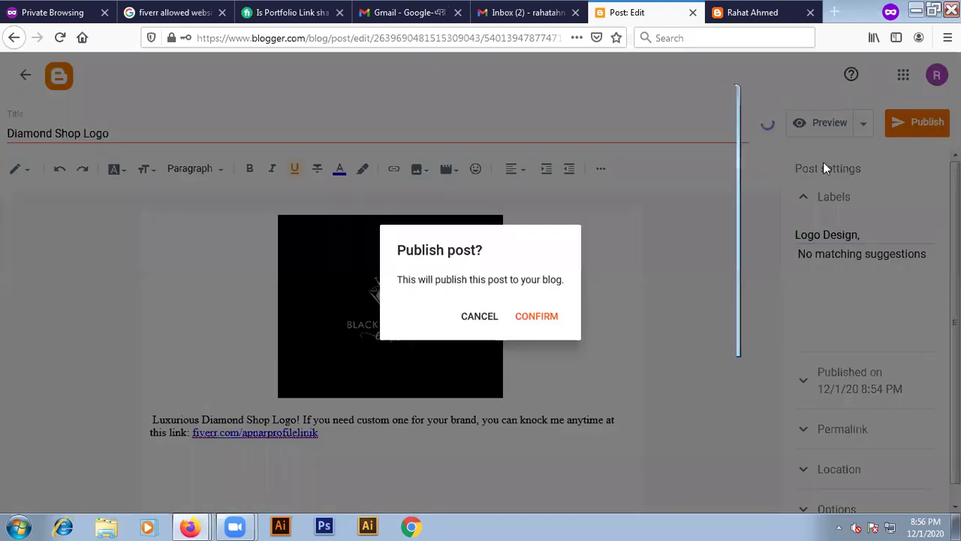
{"action": "left_click", "coordinate": [542, 315]}
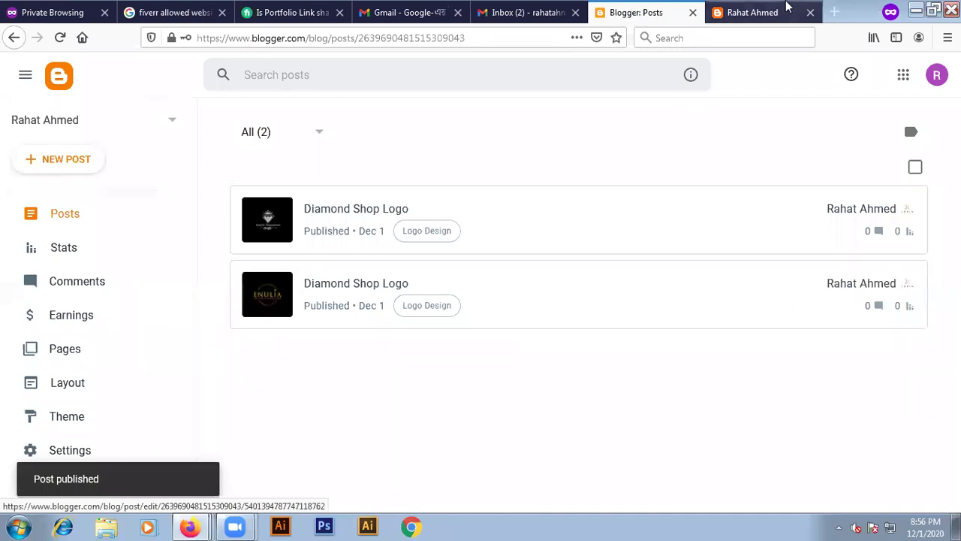
- Reload the live blog and look over the newly published post and the older one beneath it
{"action": "left_click", "coordinate": [787, 11]}
{"action": "left_click", "coordinate": [61, 37]}
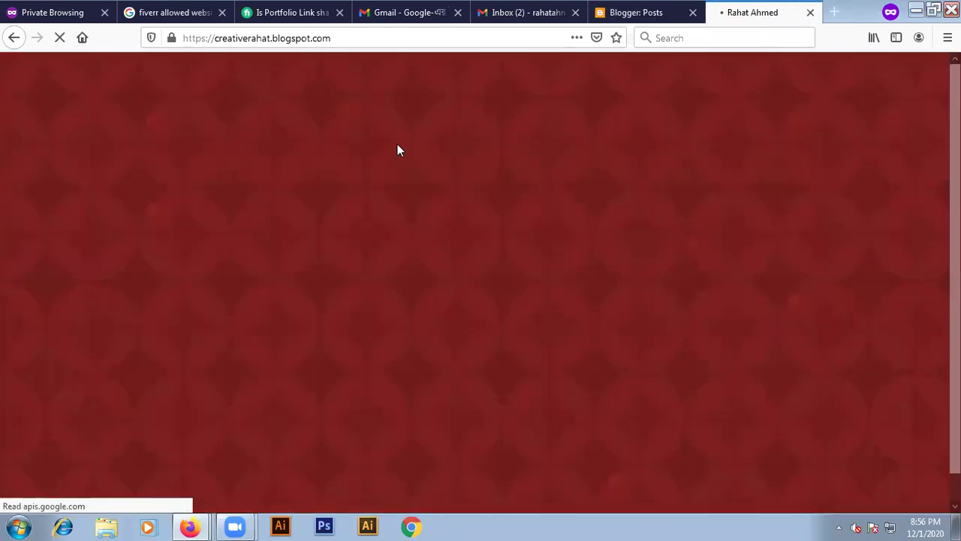
{"action": "scroll", "coordinate": [257, 322], "scroll_direction": "down", "scroll_amount": 6}
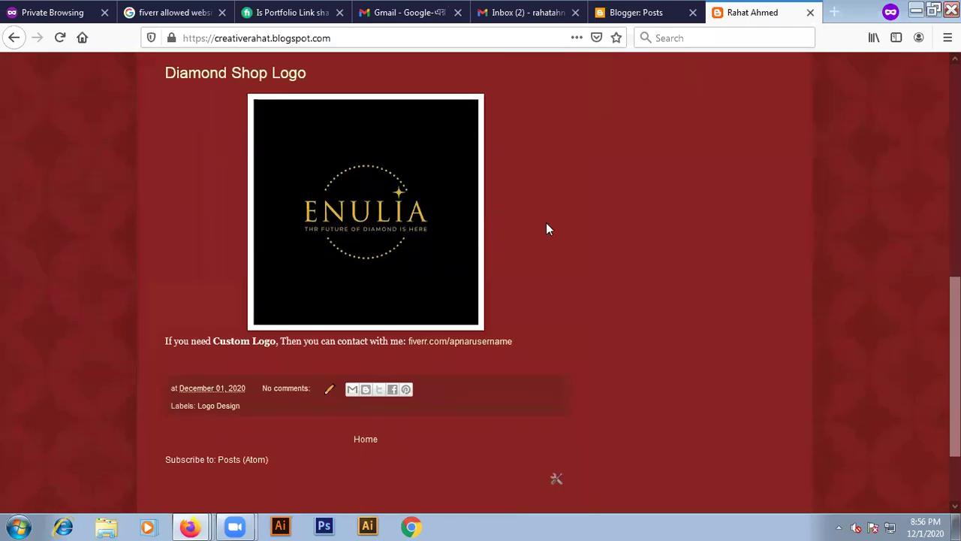
{"action": "scroll", "coordinate": [546, 223], "scroll_direction": "up", "scroll_amount": 10}
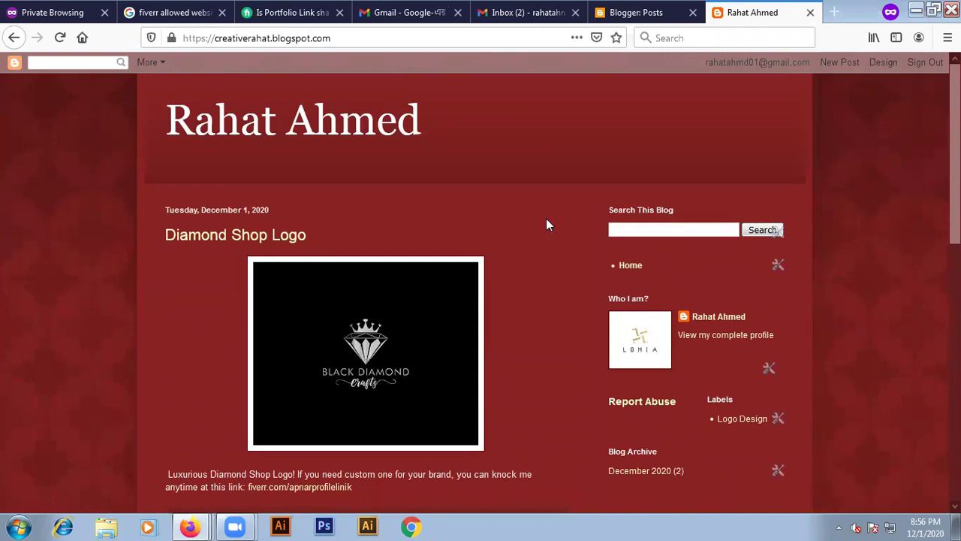
{"action": "scroll", "coordinate": [547, 221], "scroll_direction": "down", "scroll_amount": 3}
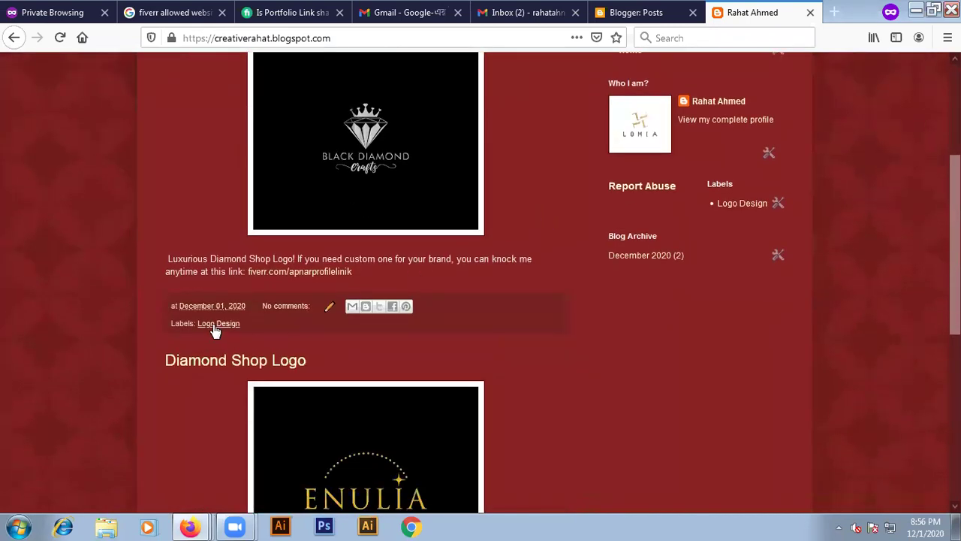
- Open the blog's Logo Design label page from the new post and examine its posts and web address
{"action": "left_click", "coordinate": [215, 325]}
{"action": "scroll", "coordinate": [215, 324], "scroll_direction": "down", "scroll_amount": 10}
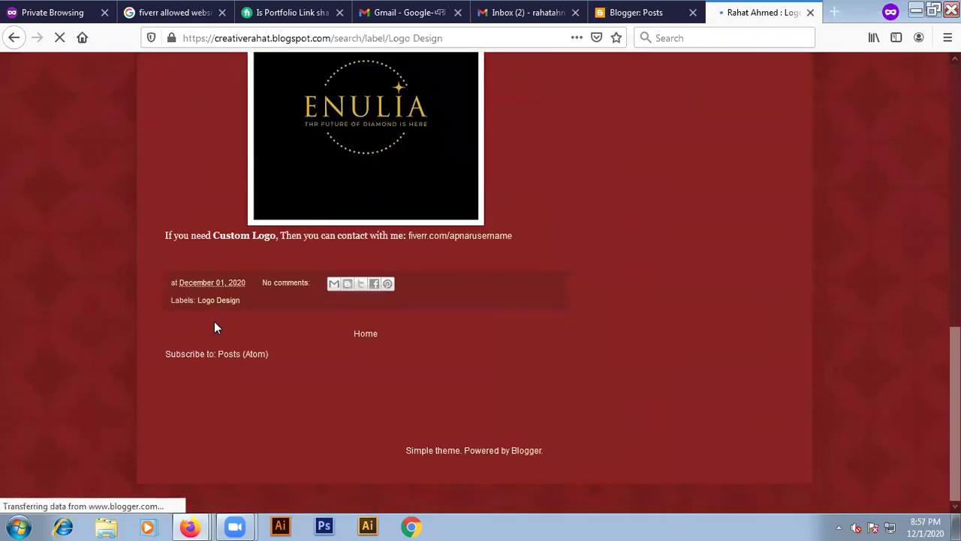
{"action": "scroll", "coordinate": [214, 321], "scroll_direction": "up", "scroll_amount": 10}
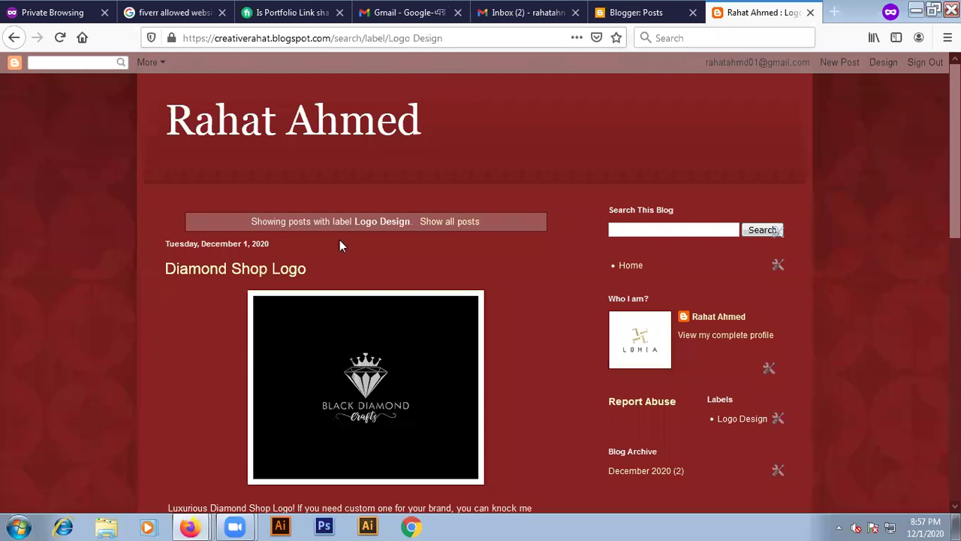
{"action": "scroll", "coordinate": [316, 303], "scroll_direction": "down", "scroll_amount": 4}
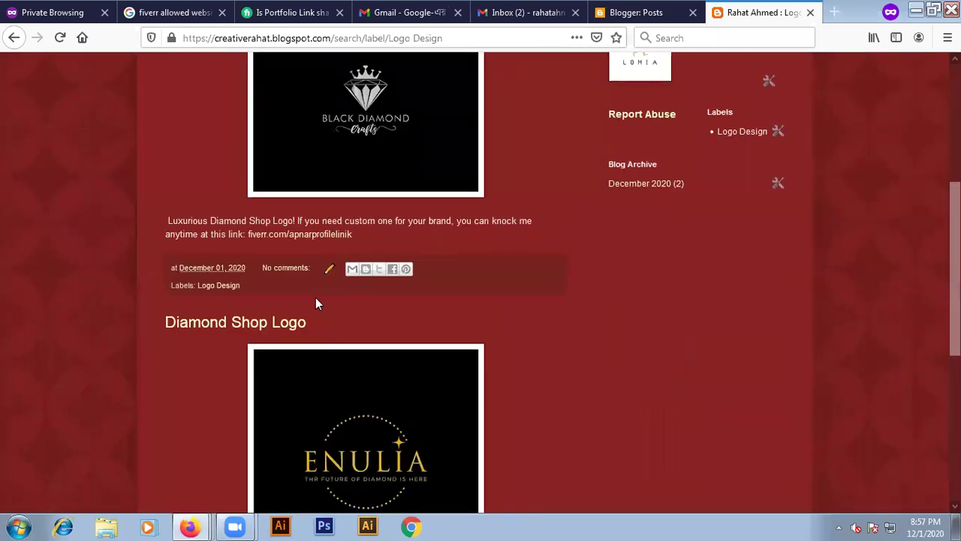
{"action": "left_click", "coordinate": [217, 285]}
{"action": "left_click", "coordinate": [466, 39]}
{"action": "left_click", "coordinate": [467, 38]}
{"action": "left_click_drag", "start_coordinate": [467, 39], "coordinate": [165, 41]}
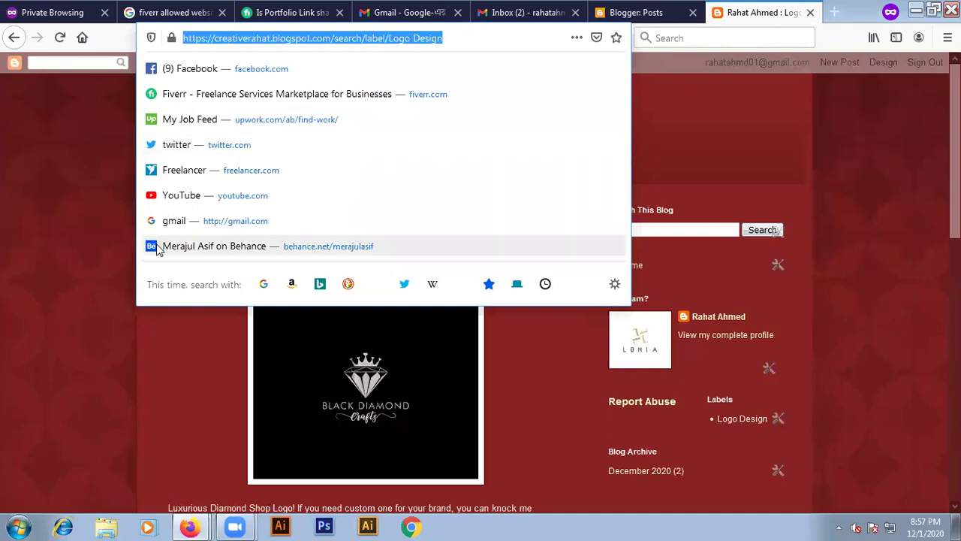
{"action": "left_click", "coordinate": [90, 290]}
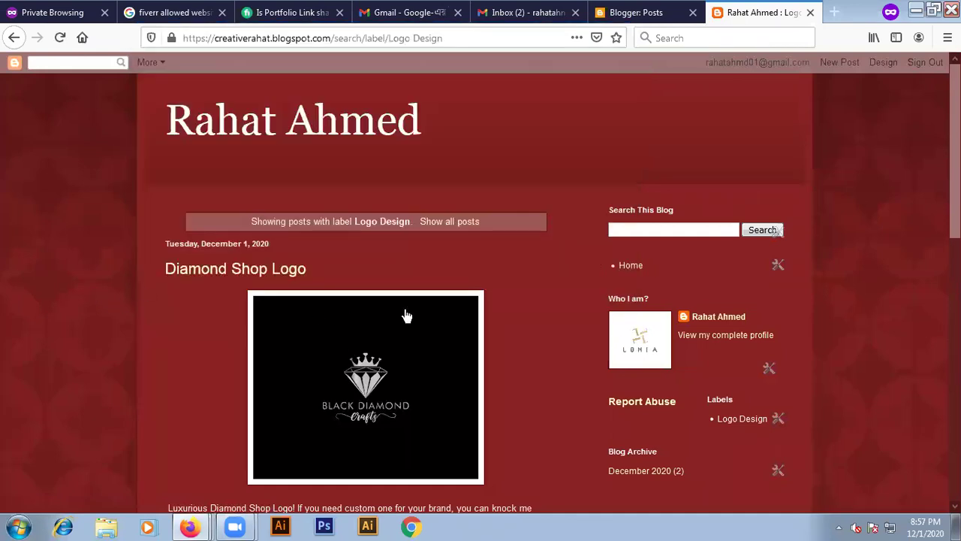
{"action": "scroll", "coordinate": [511, 315], "scroll_direction": "down", "scroll_amount": 10}
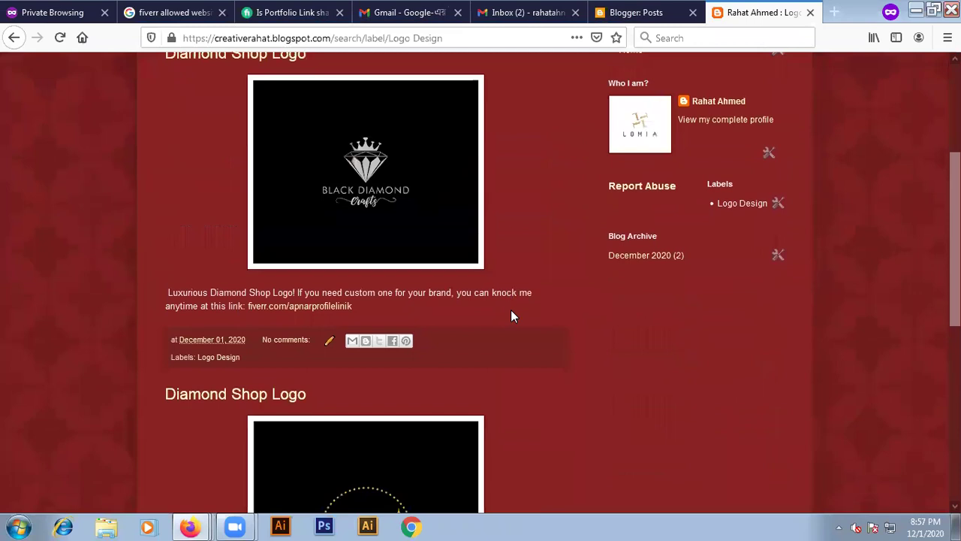
- Create a new blog post and open the file chooser for uploading an image from the computer
{"action": "left_click", "coordinate": [633, 9]}
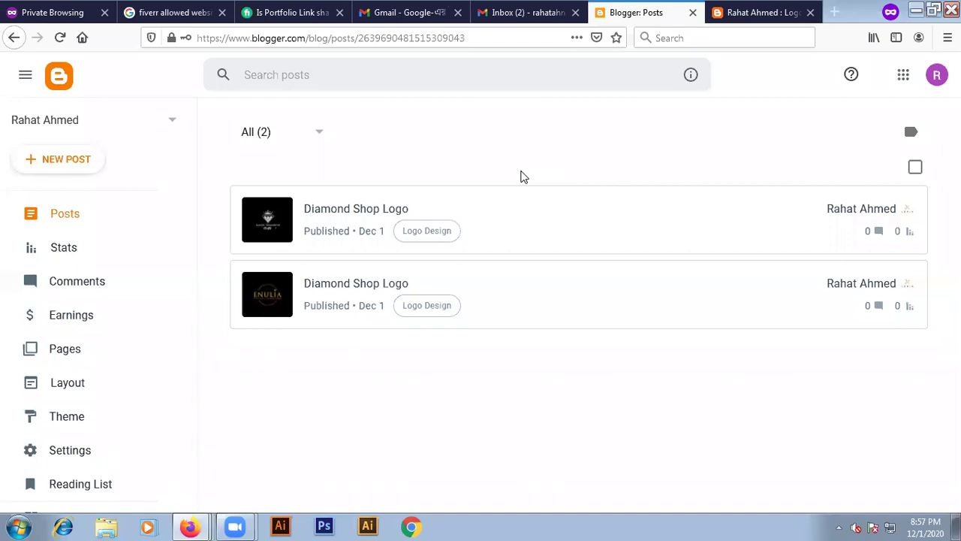
{"action": "left_click", "coordinate": [79, 160]}
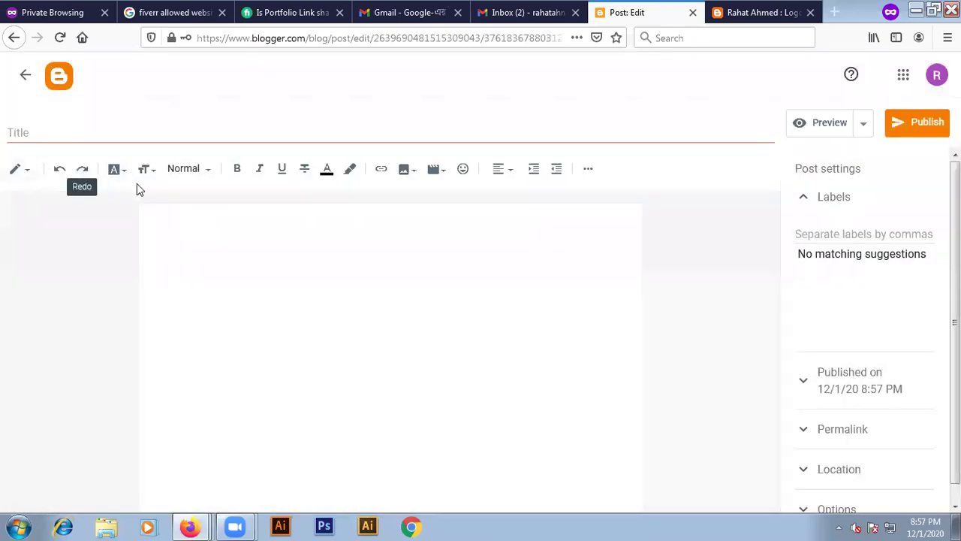
{"action": "left_click", "coordinate": [404, 170]}
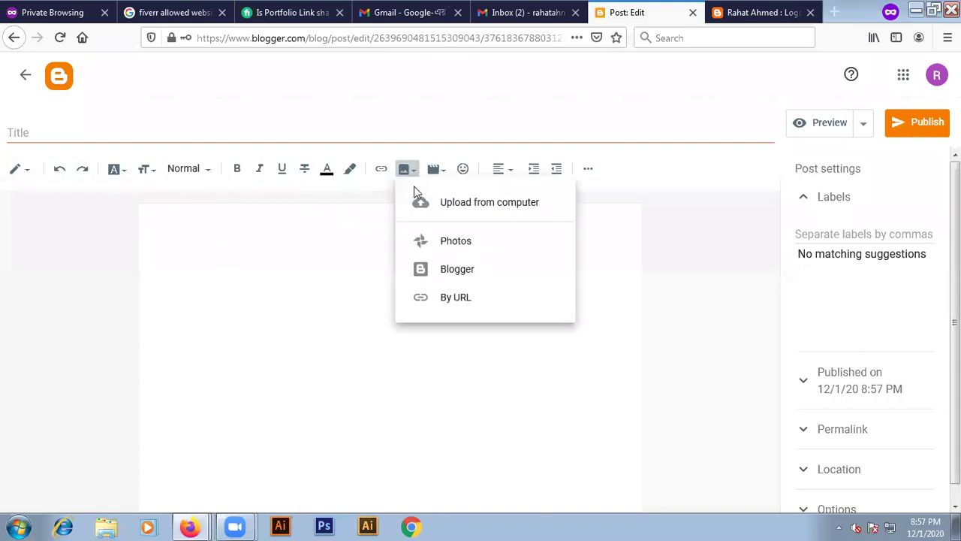
{"action": "left_click", "coordinate": [456, 204]}
{"action": "left_click", "coordinate": [212, 187]}
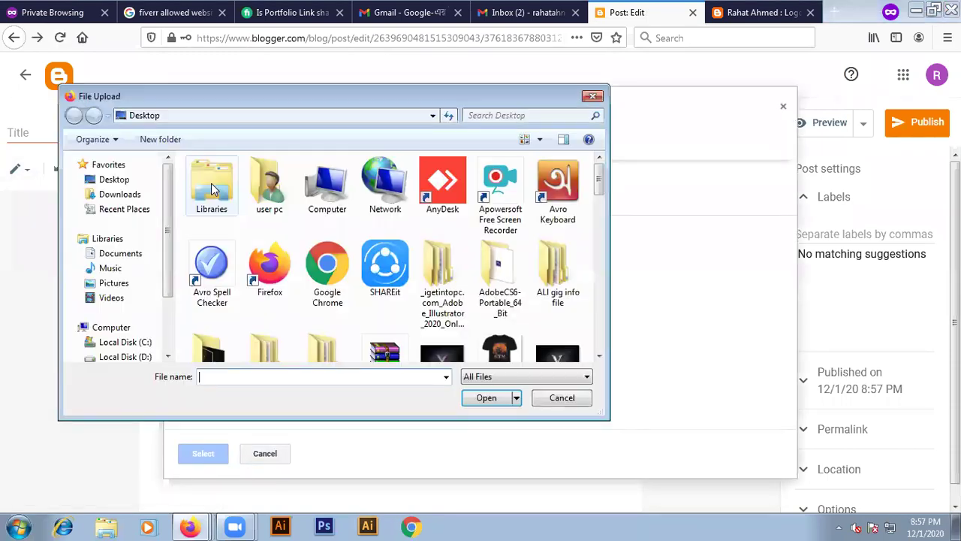
- Look through the Desktop and Downloads folders for a design image to use in the post
{"action": "left_click", "coordinate": [323, 270]}
{"action": "scroll", "coordinate": [405, 293], "scroll_direction": "down", "scroll_amount": 10}
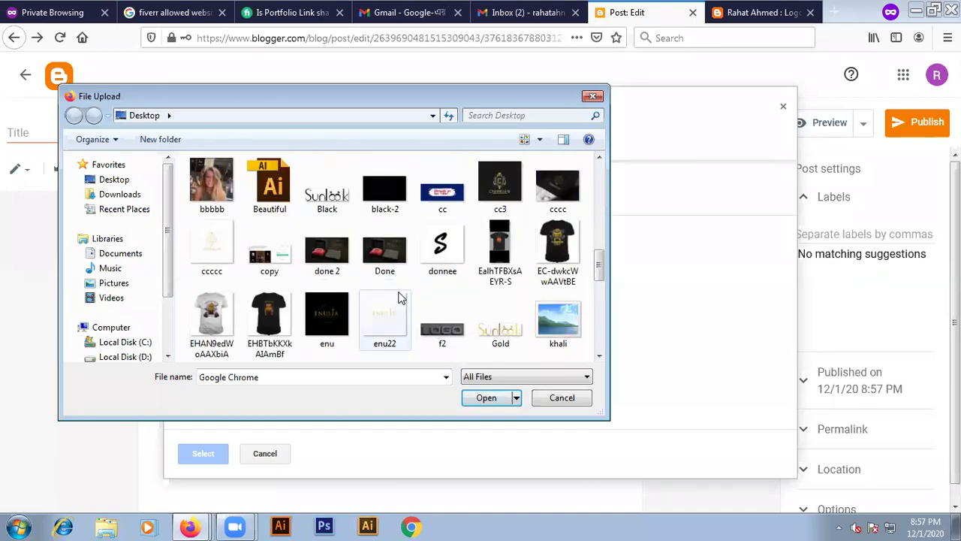
{"action": "scroll", "coordinate": [402, 297], "scroll_direction": "up", "scroll_amount": 1}
{"action": "scroll", "coordinate": [449, 263], "scroll_direction": "down", "scroll_amount": 3}
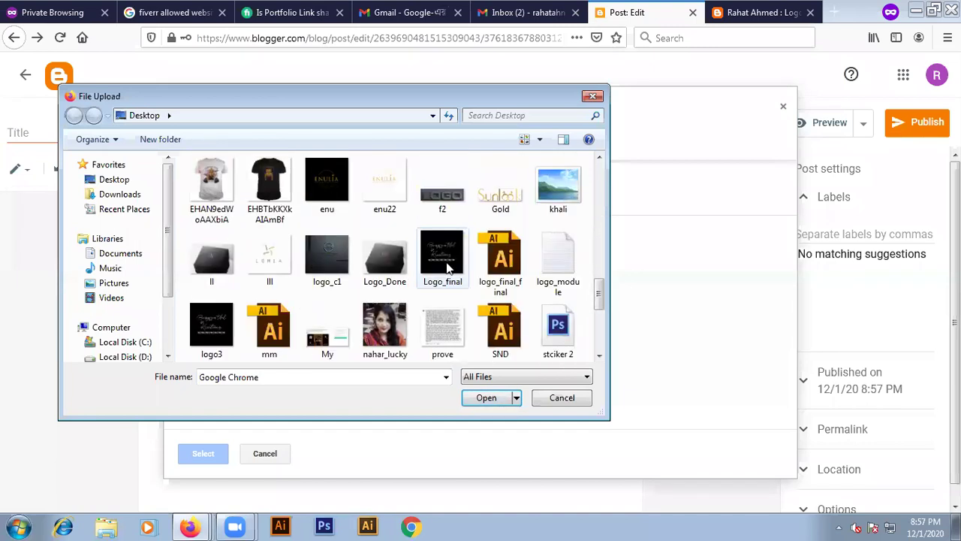
{"action": "scroll", "coordinate": [449, 263], "scroll_direction": "down", "scroll_amount": 2}
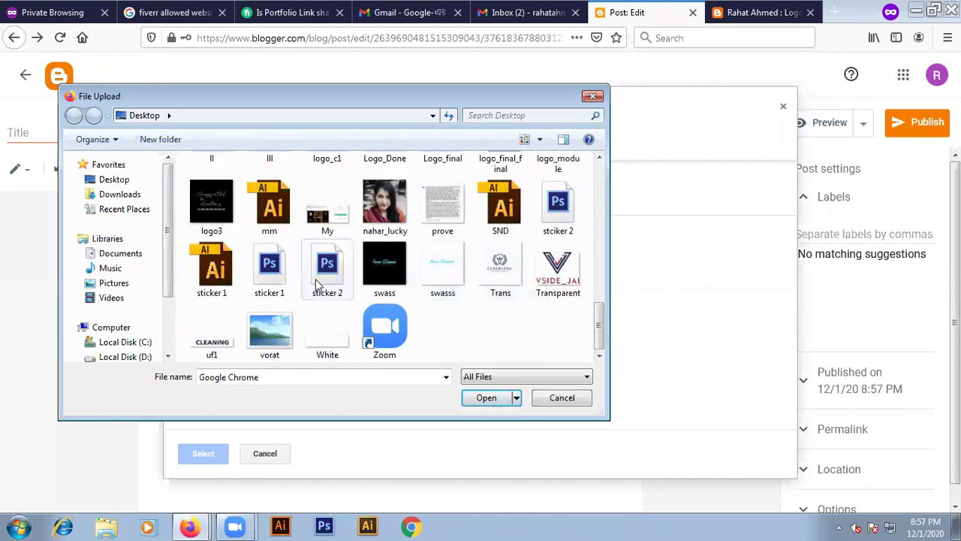
{"action": "left_click", "coordinate": [119, 194]}
{"action": "scroll", "coordinate": [376, 294], "scroll_direction": "down", "scroll_amount": 5}
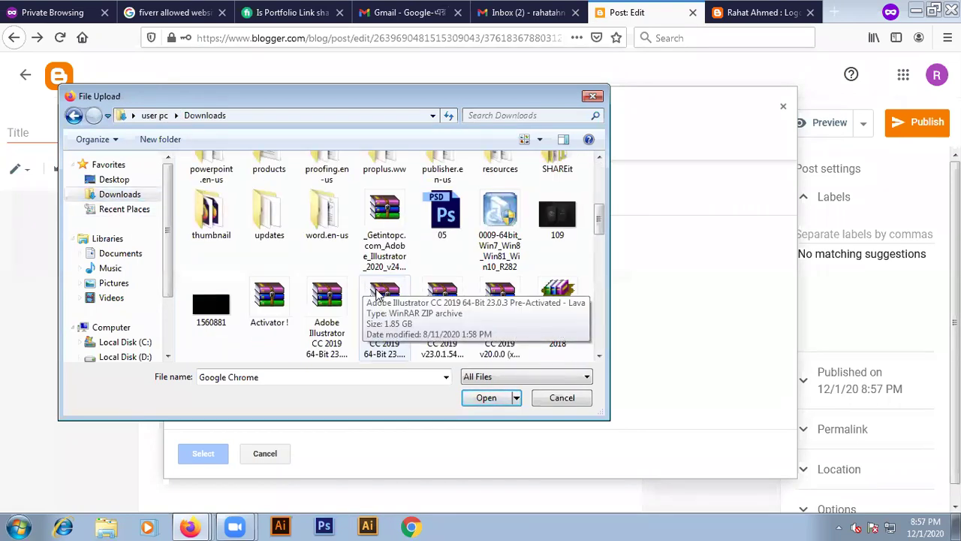
{"action": "scroll", "coordinate": [377, 294], "scroll_direction": "down", "scroll_amount": 2}
{"action": "scroll", "coordinate": [372, 299], "scroll_direction": "up", "scroll_amount": 1}
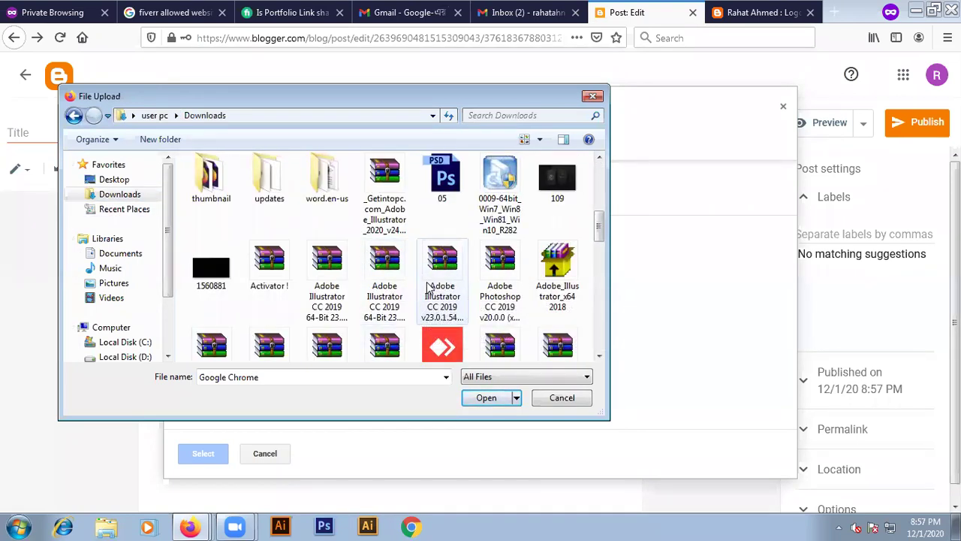
{"action": "scroll", "coordinate": [432, 293], "scroll_direction": "down", "scroll_amount": 15}
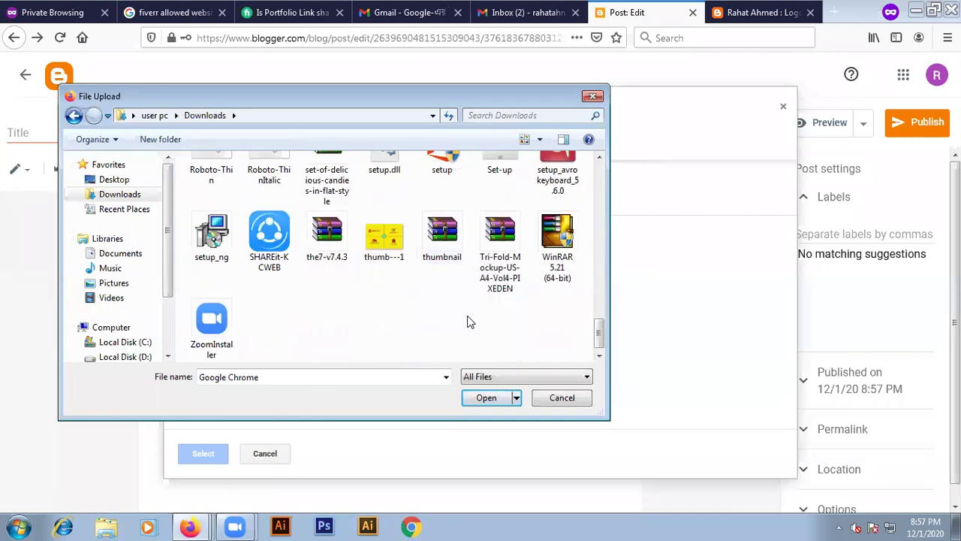
{"action": "scroll", "coordinate": [426, 316], "scroll_direction": "up", "scroll_amount": 5}
- Upload the done 2 image from the Desktop folder and insert it into the post
{"action": "left_click", "coordinate": [114, 179]}
{"action": "left_click", "coordinate": [255, 279]}
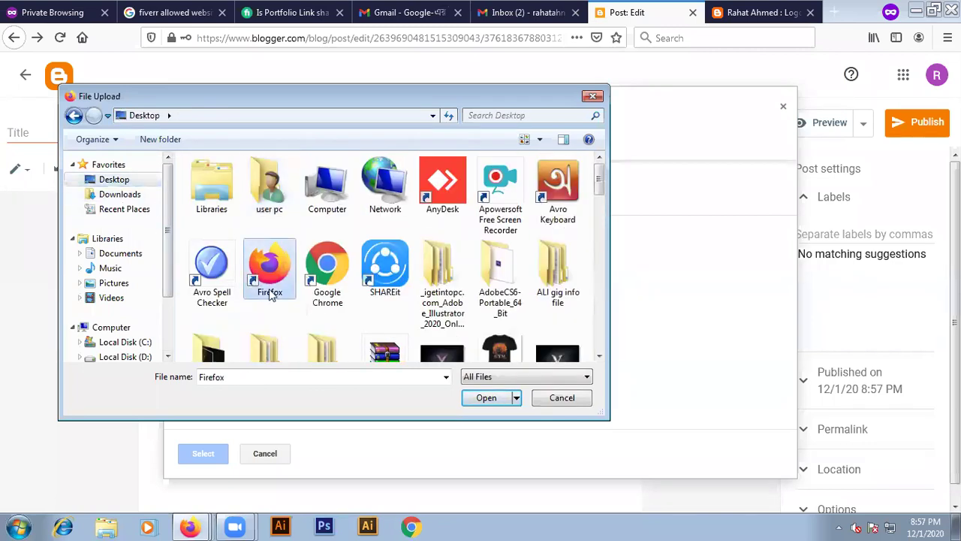
{"action": "scroll", "coordinate": [259, 285], "scroll_direction": "down", "scroll_amount": 1}
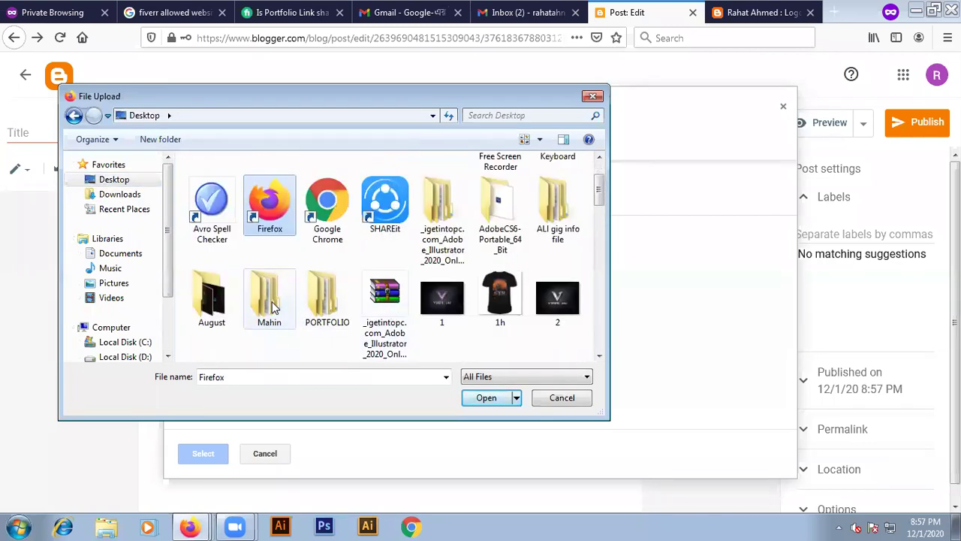
{"action": "scroll", "coordinate": [350, 306], "scroll_direction": "down", "scroll_amount": 3}
{"action": "scroll", "coordinate": [439, 321], "scroll_direction": "up", "scroll_amount": 1}
{"action": "scroll", "coordinate": [439, 321], "scroll_direction": "down", "scroll_amount": 3}
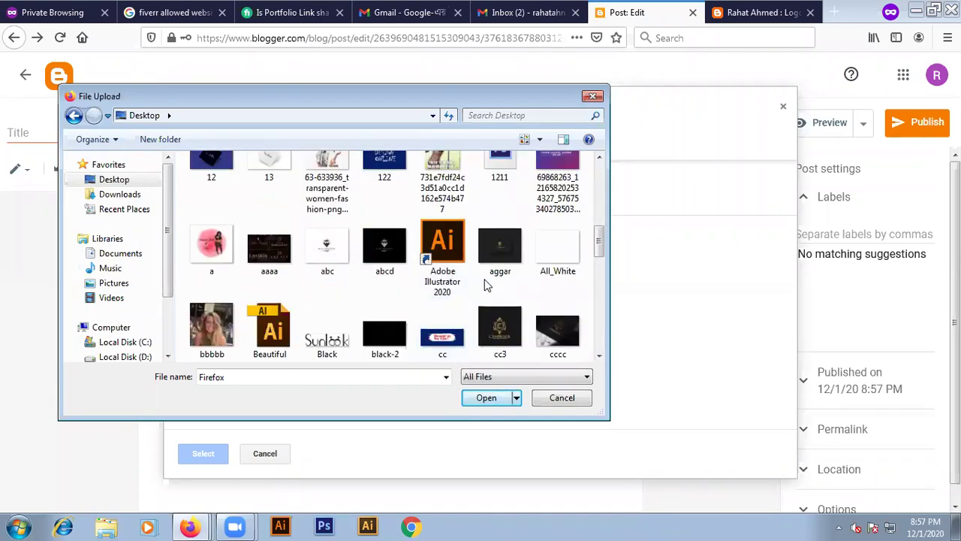
{"action": "scroll", "coordinate": [483, 292], "scroll_direction": "down", "scroll_amount": 5}
{"action": "scroll", "coordinate": [465, 270], "scroll_direction": "up", "scroll_amount": 3}
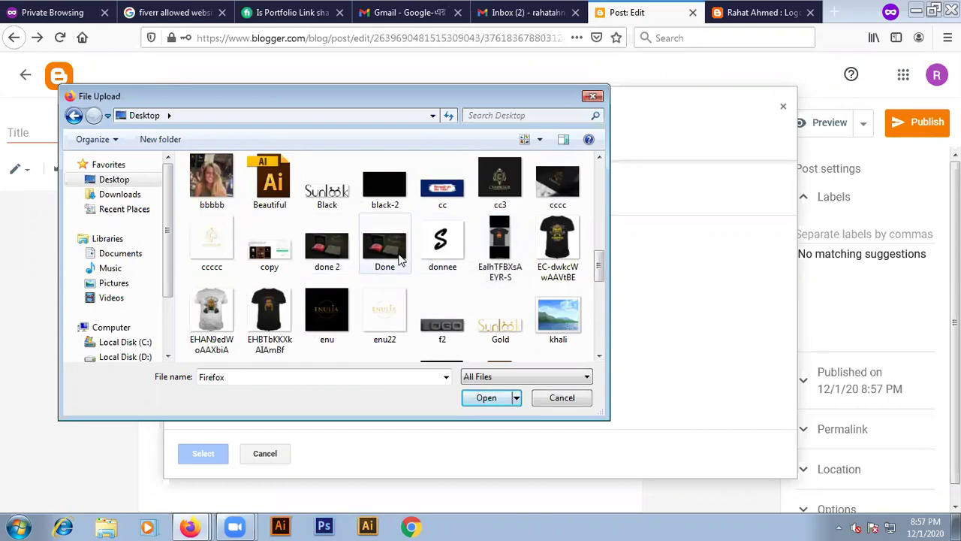
{"action": "scroll", "coordinate": [400, 259], "scroll_direction": "down", "scroll_amount": 5}
{"action": "scroll", "coordinate": [400, 259], "scroll_direction": "up", "scroll_amount": 5}
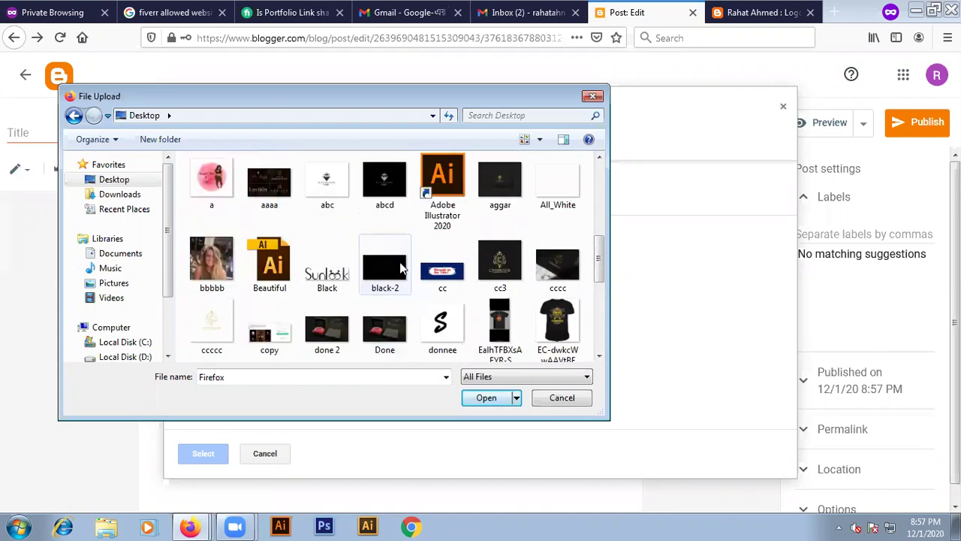
{"action": "left_click", "coordinate": [328, 327]}
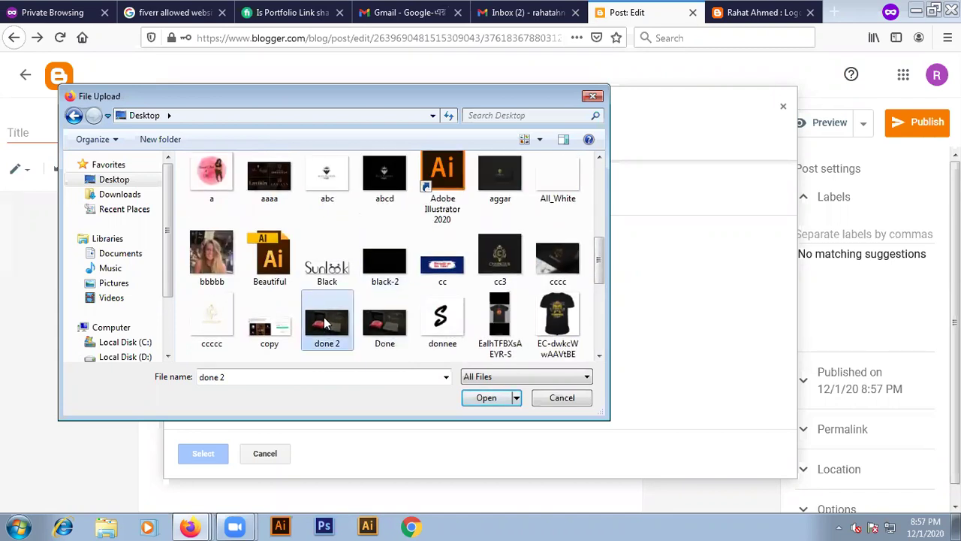
{"action": "left_click", "coordinate": [504, 398]}
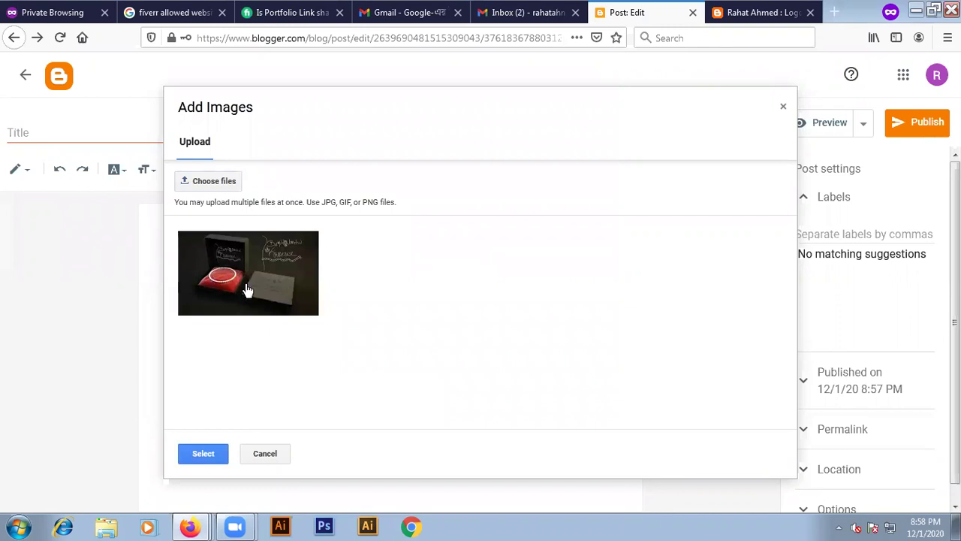
{"action": "left_click", "coordinate": [208, 456]}
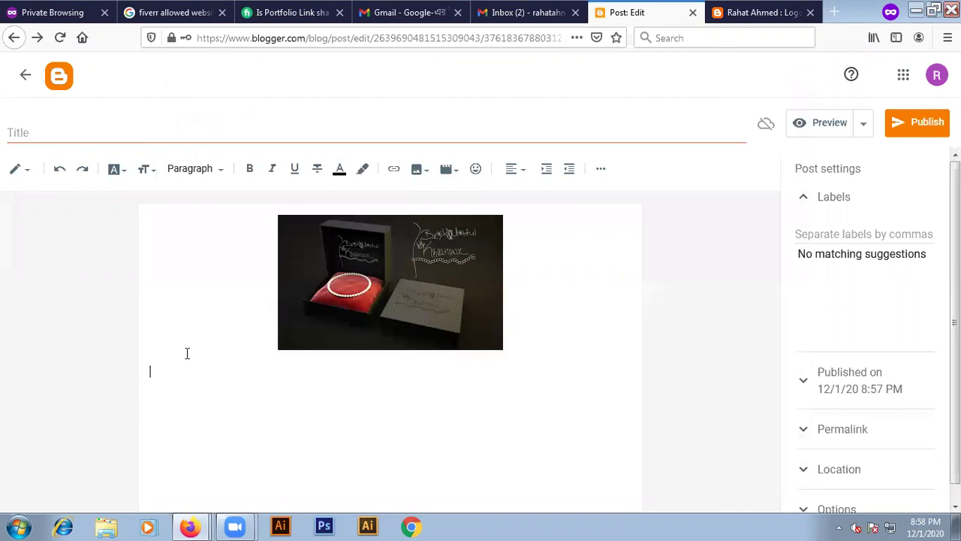
- Write below the image: "Modern Business card. If you want a modern and professional business card for you then you can contact with me following this link: fiverr.com/apnarbusinesscardgigerlink"
{"action": "type", "text": "Modern Business card. If you wan"}
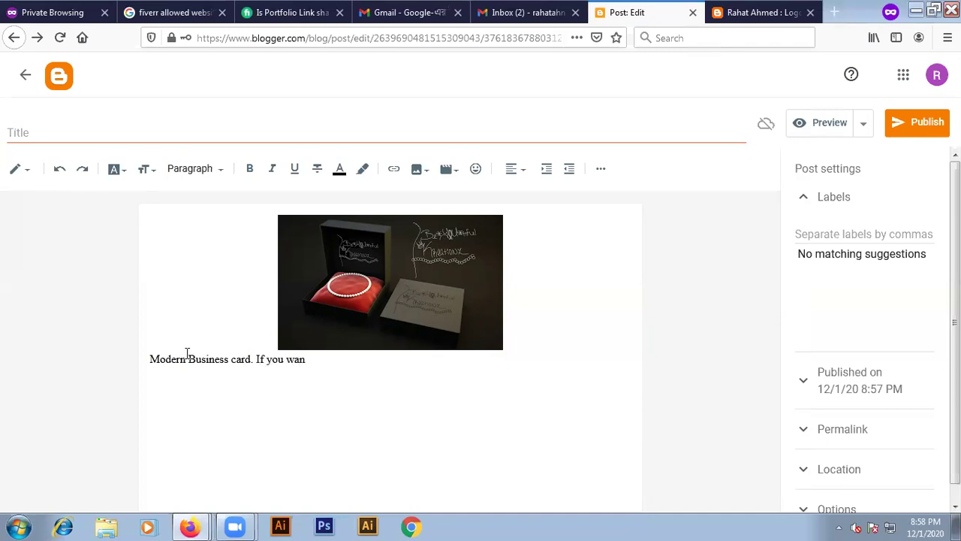
{"action": "type", "text": "t a modern and"}
{"action": "key", "text": "BackSpace"}
{"action": "type", "text": "professio"}
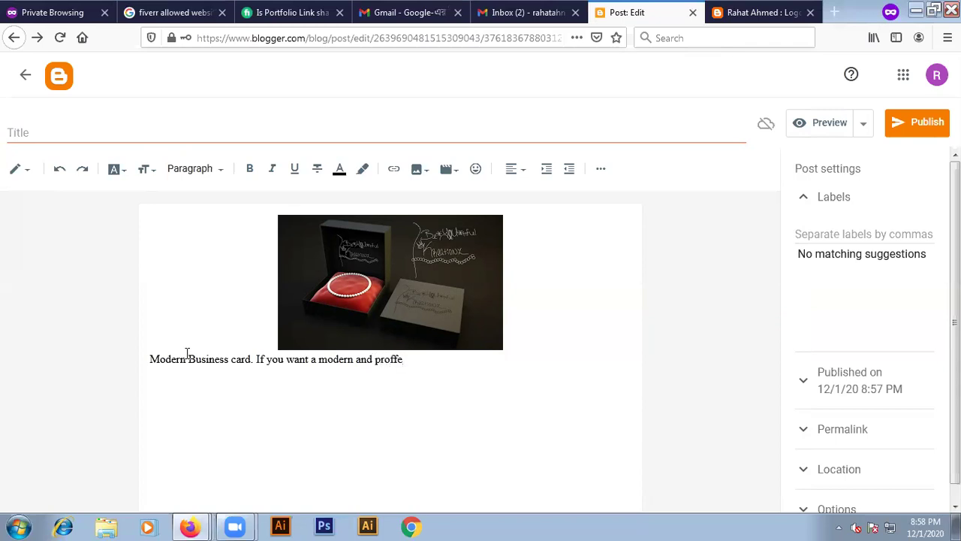
{"action": "type", "text": "nal business card for you then hyou"}
{"action": "key", "text": "BackSpace"}
{"action": "key", "text": "BackSpace"}
{"action": "key", "text": "BackSpace"}
{"action": "key", "text": "BackSpace"}
{"action": "type", "text": "you can"}
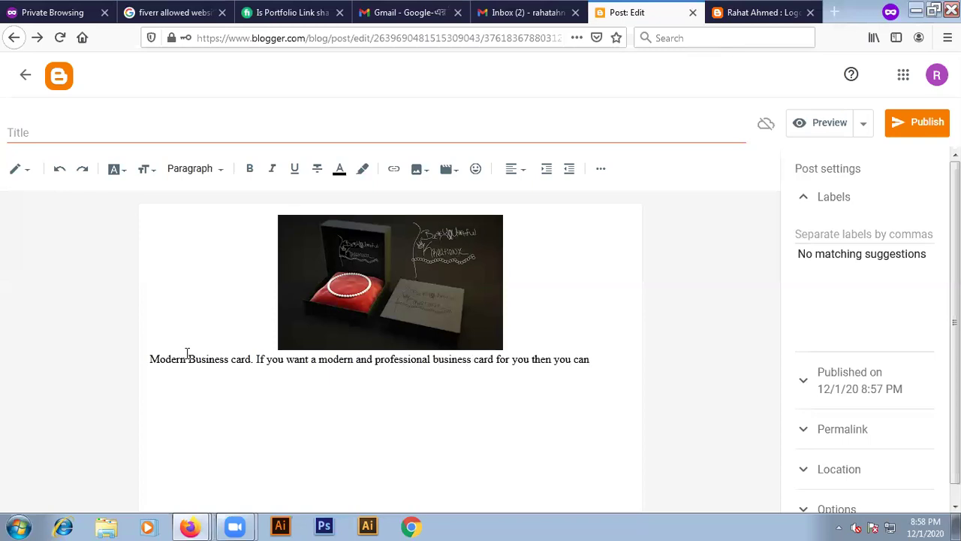
{"action": "type", "text": " contact with me following this link"}
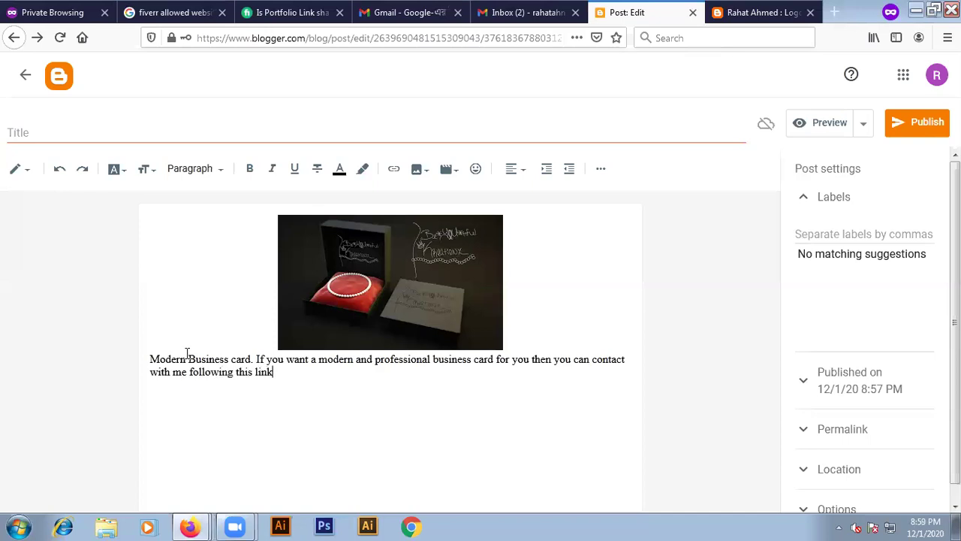
{"action": "type", "text": ": fiverr.com/apnarbusinesscardgigerlink"}
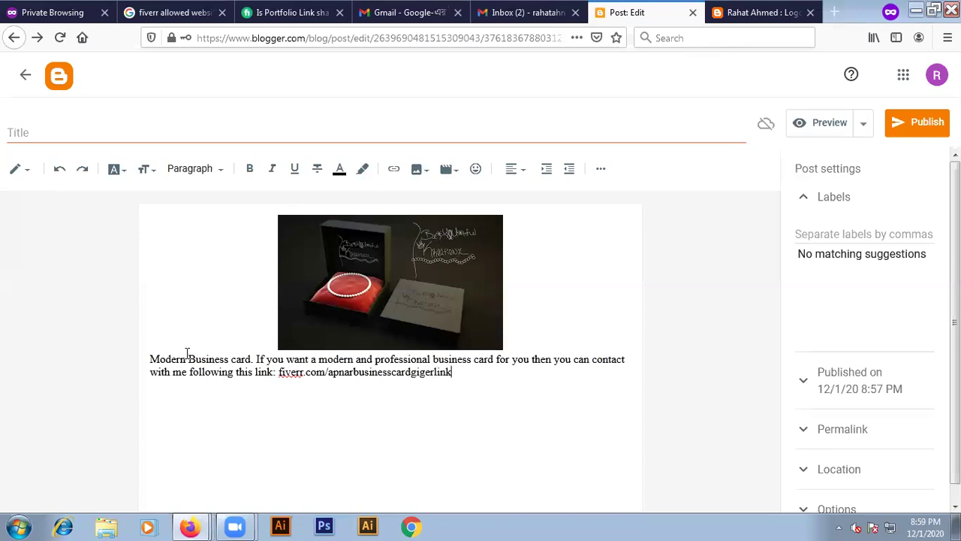
{"action": "left_click", "coordinate": [280, 373]}
{"action": "left_click_drag", "start_coordinate": [287, 374], "coordinate": [451, 370]}
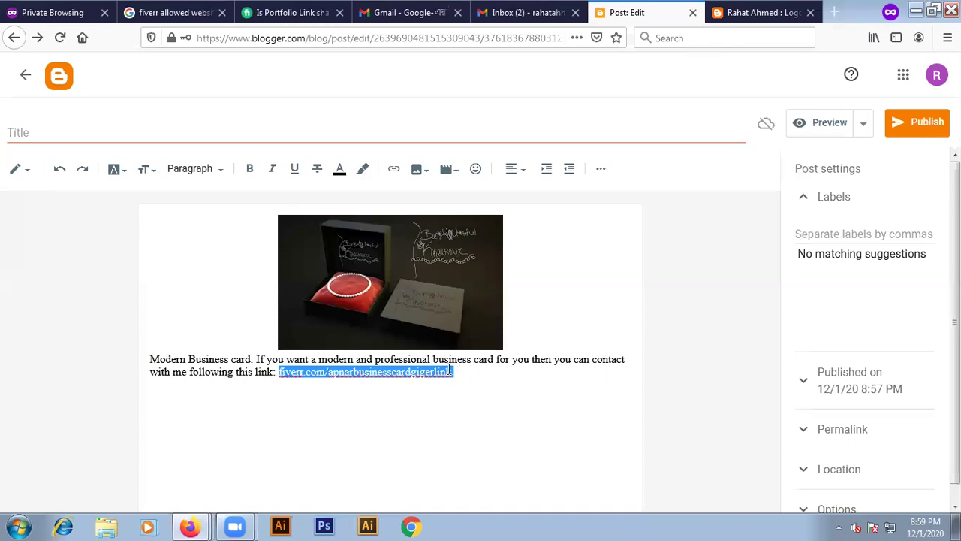
{"action": "left_click", "coordinate": [394, 169]}
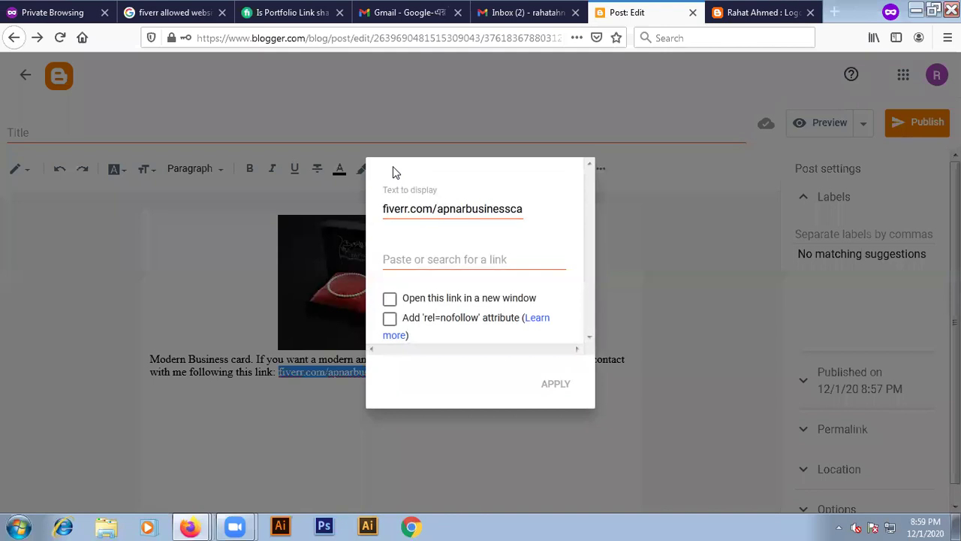
{"action": "left_click", "coordinate": [277, 237]}
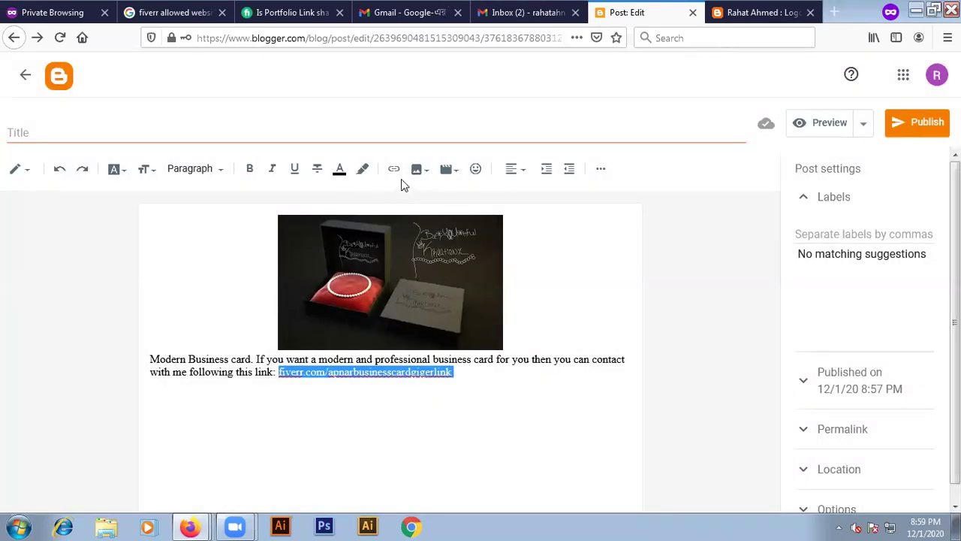
{"action": "left_click", "coordinate": [395, 169]}
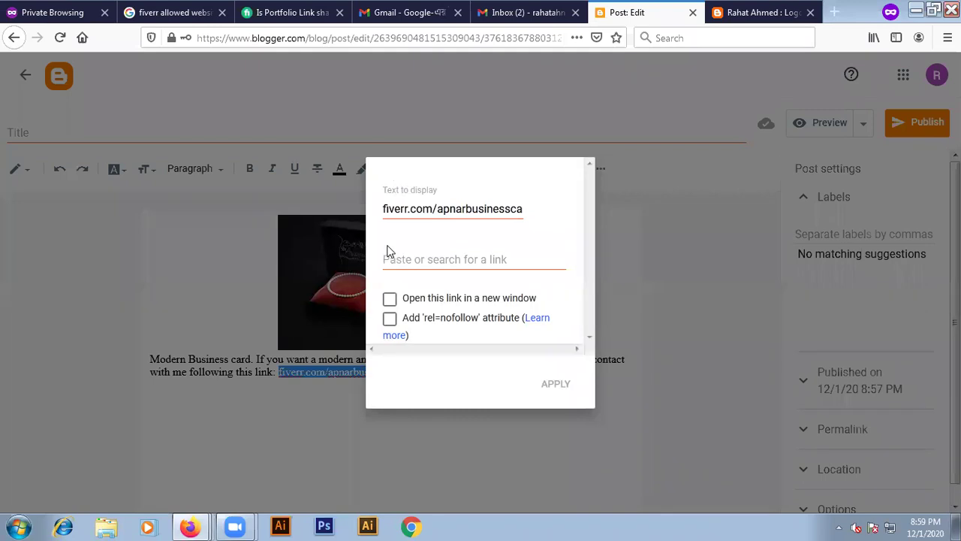
{"action": "left_click", "coordinate": [389, 299]}
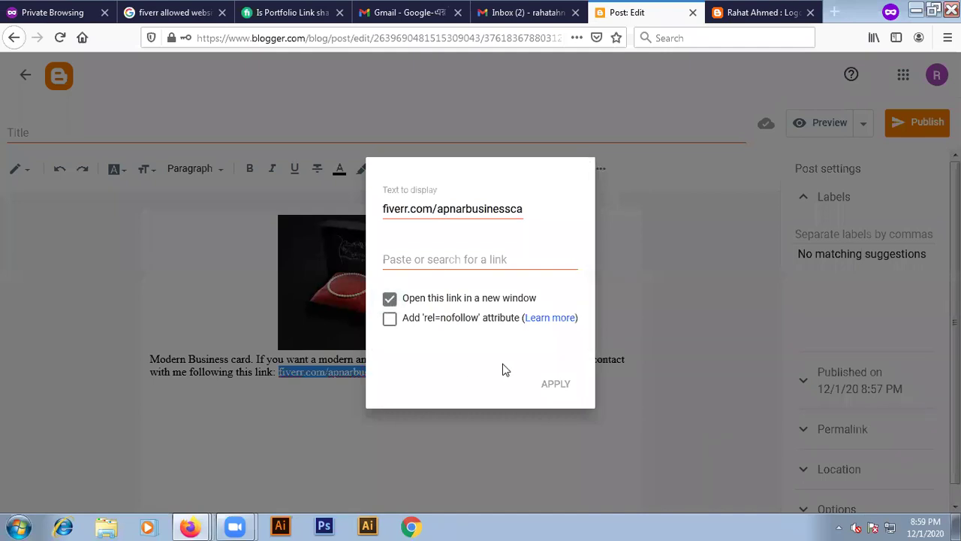
{"action": "left_click", "coordinate": [390, 318]}
{"action": "left_click", "coordinate": [227, 205]}
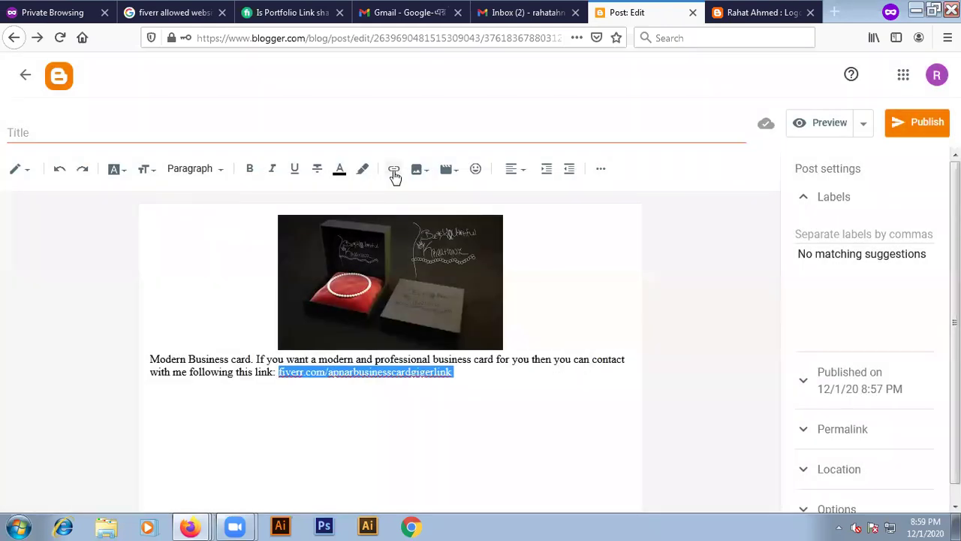
- Turn the fiverr.com/apnarbusinesscardgigerlink text into a hyperlink to that same address, set to open in a new window
{"action": "left_click", "coordinate": [312, 372]}
{"action": "triple_click", "coordinate": [311, 372]}
{"action": "left_click", "coordinate": [292, 372]}
{"action": "left_click_drag", "start_coordinate": [278, 372], "coordinate": [487, 378]}
{"action": "left_click", "coordinate": [395, 171]}
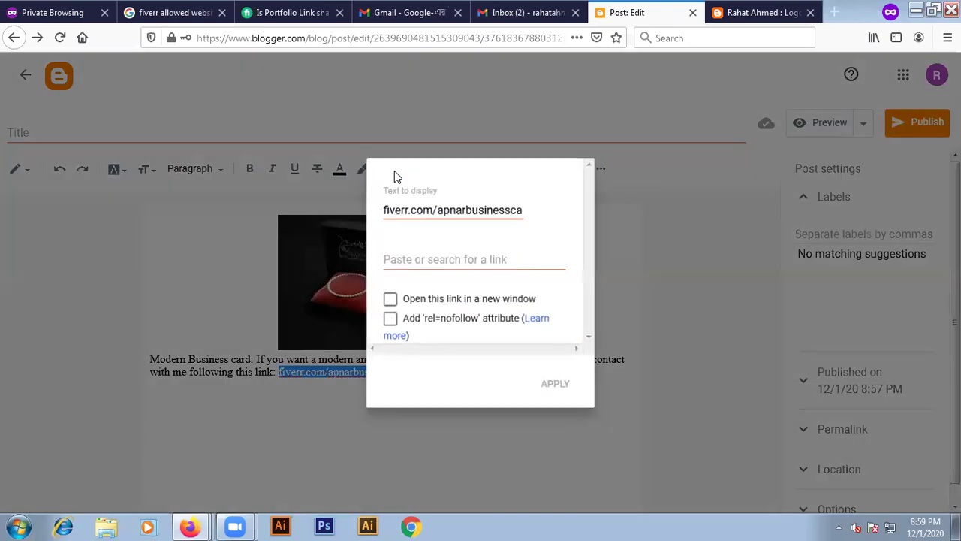
{"action": "left_click", "coordinate": [408, 260]}
{"action": "left_click", "coordinate": [426, 208]}
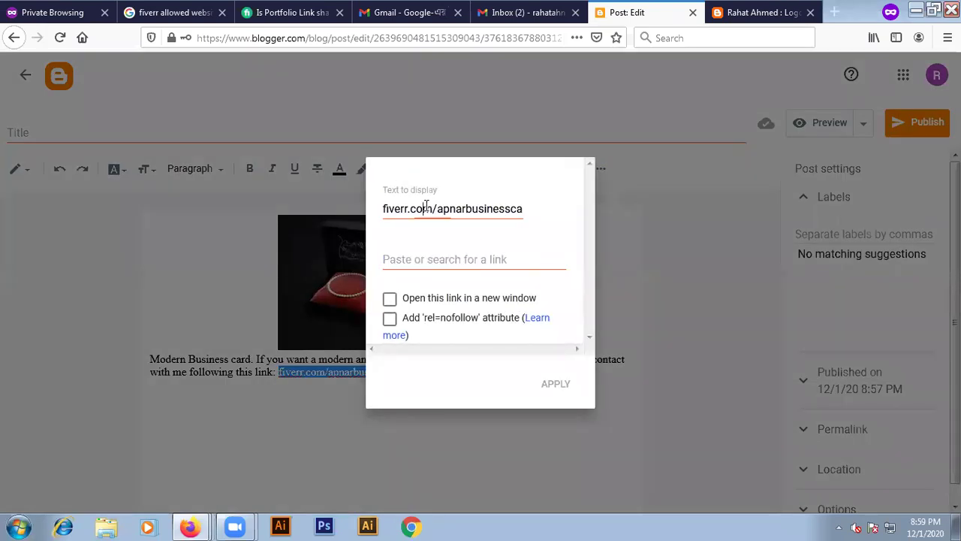
{"action": "triple_click", "coordinate": [425, 208]}
{"action": "key", "text": "ctrl+c"}
{"action": "key", "text": "BackSpace"}
{"action": "left_click", "coordinate": [425, 258]}
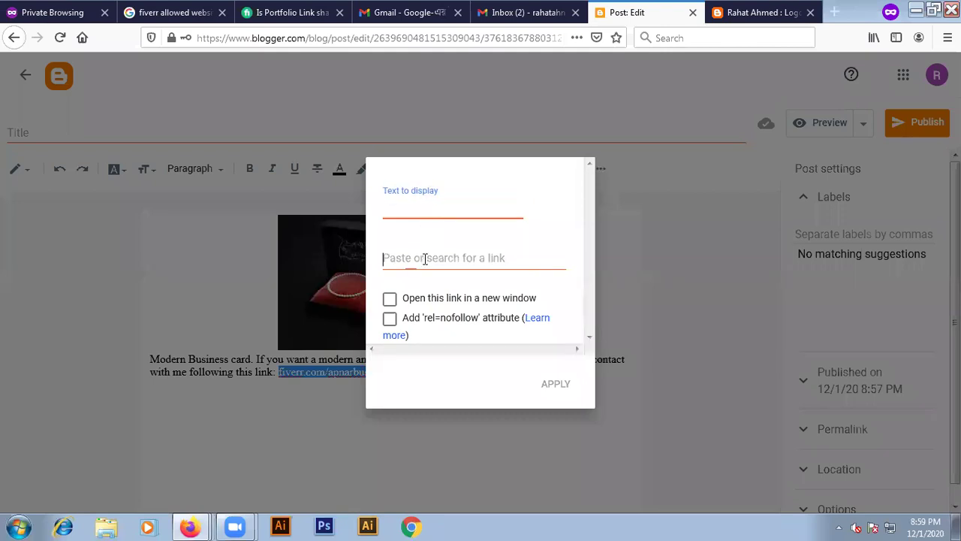
{"action": "key", "text": "ctrl+v"}
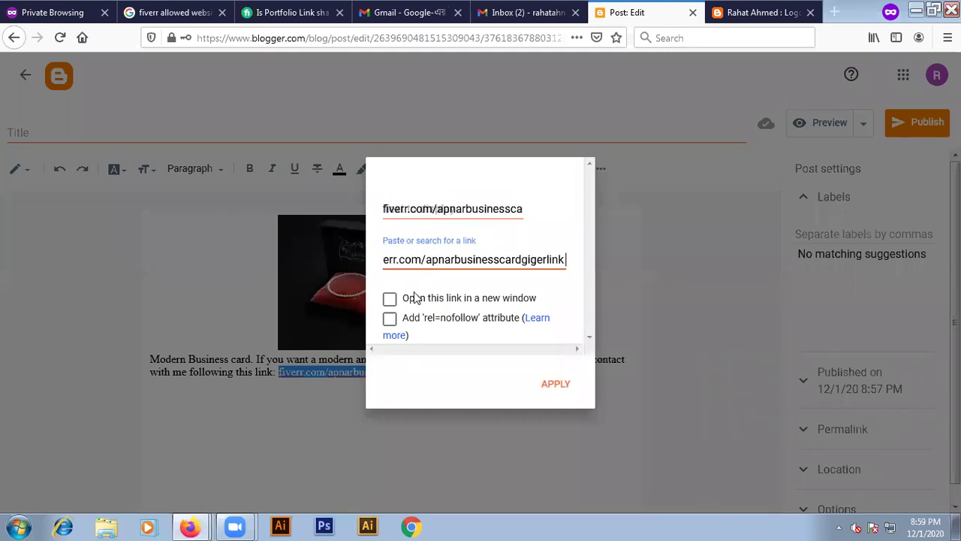
{"action": "left_click", "coordinate": [390, 302]}
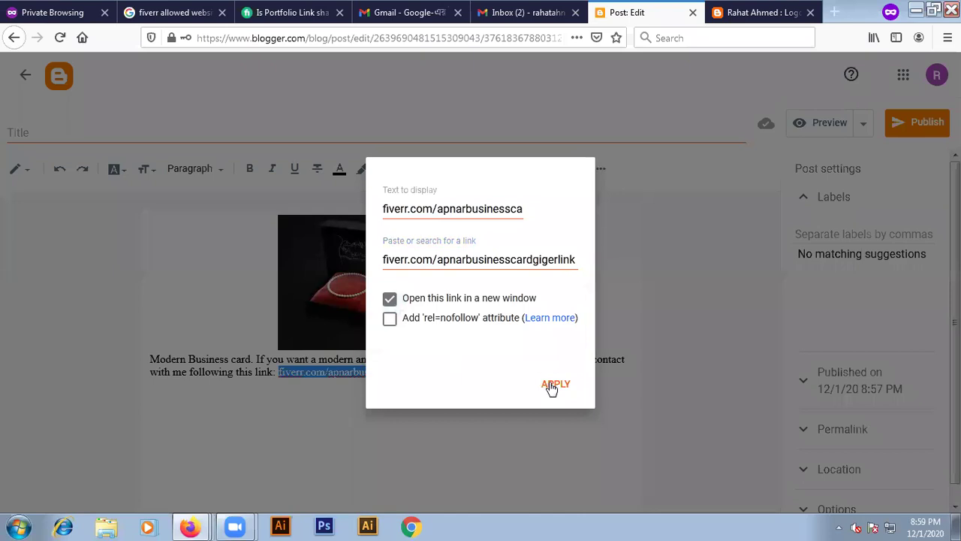
{"action": "left_click", "coordinate": [554, 385]}
{"action": "left_click", "coordinate": [371, 379]}
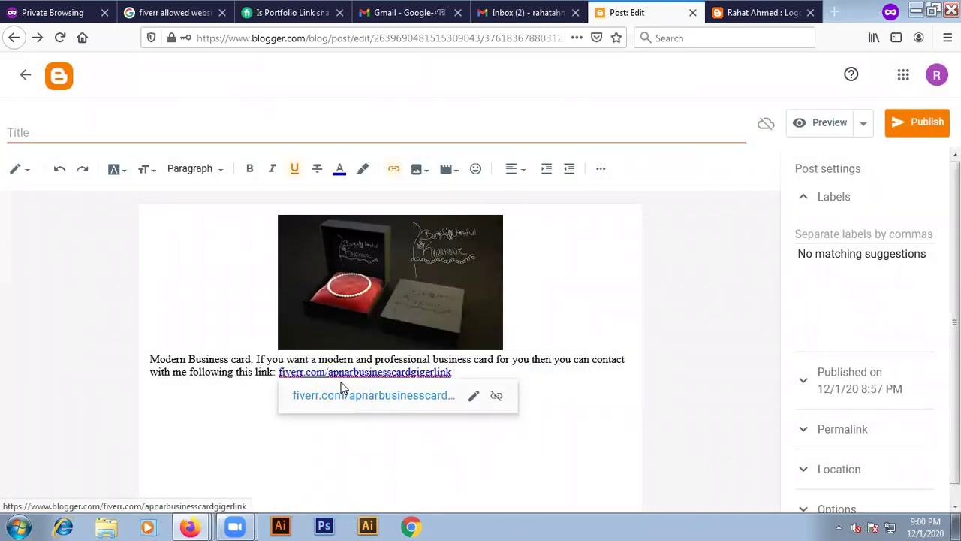
- Title the post "Modern Business Card"
{"action": "left_click", "coordinate": [473, 373]}
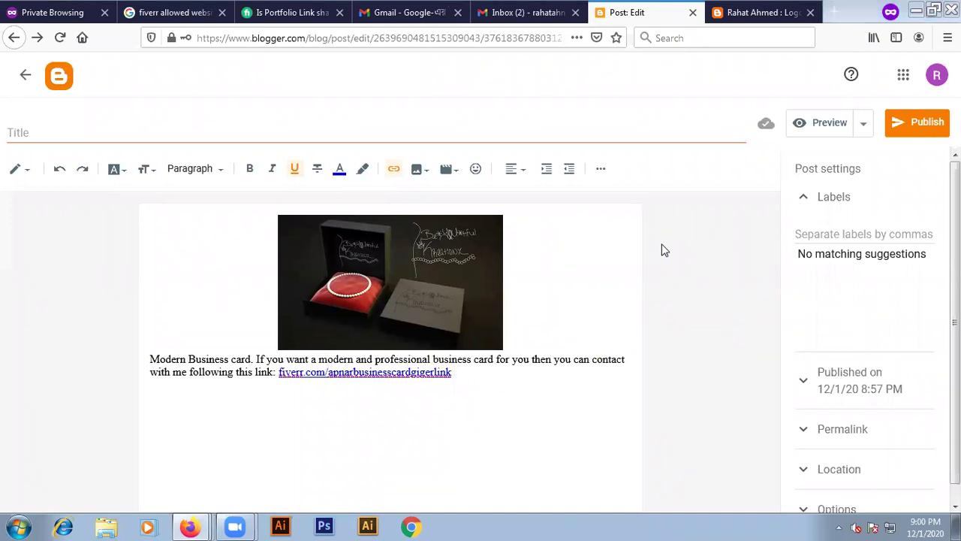
{"action": "left_click", "coordinate": [237, 134]}
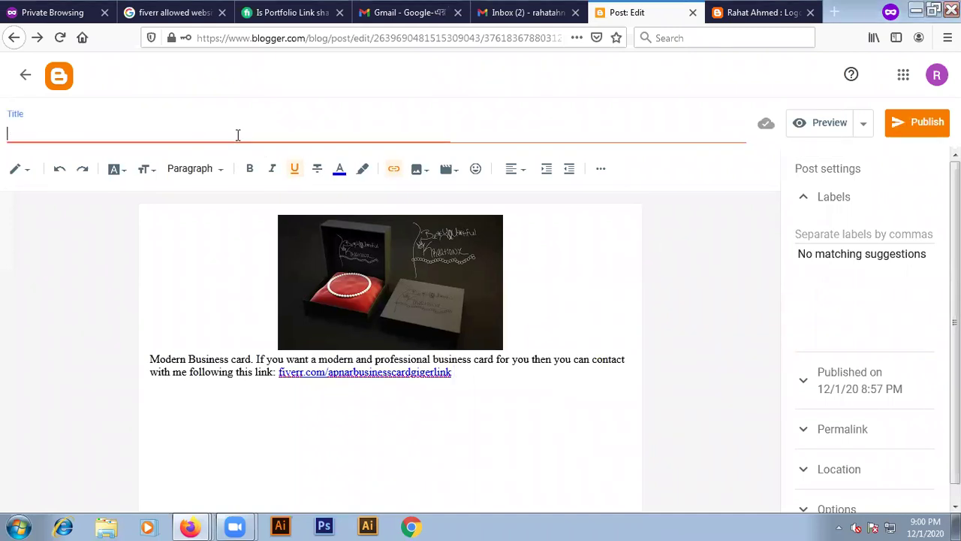
{"action": "type", "text": "Modern Bu"}
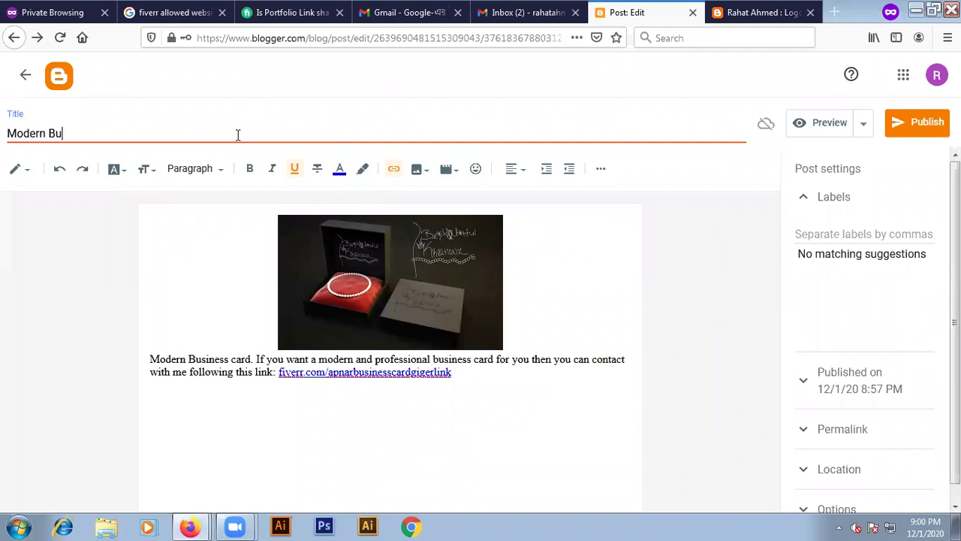
{"action": "type", "text": "siness Card"}
- Label the post "Business card" and publish it to the blog
{"action": "left_click", "coordinate": [816, 197]}
{"action": "left_click", "coordinate": [819, 199]}
{"action": "left_click", "coordinate": [824, 233]}
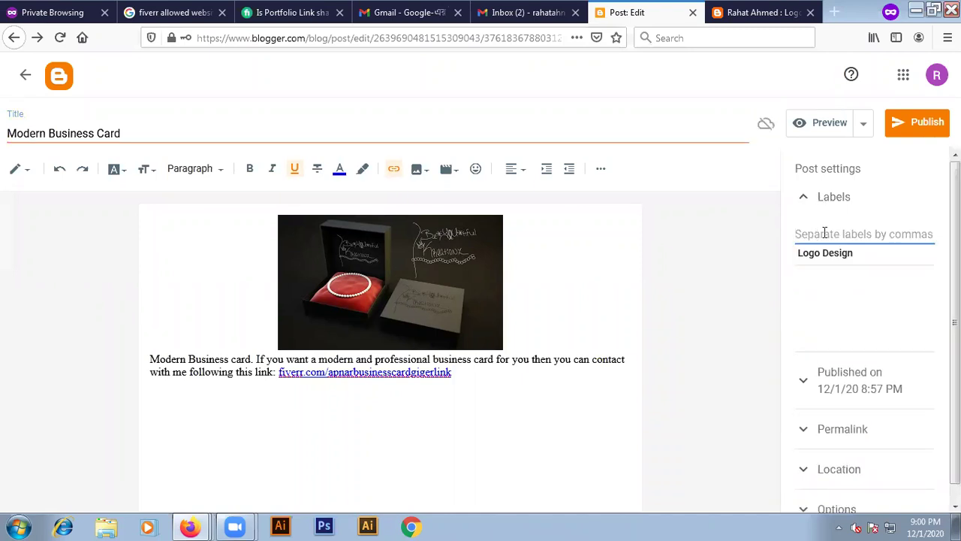
{"action": "type", "text": "Business"}
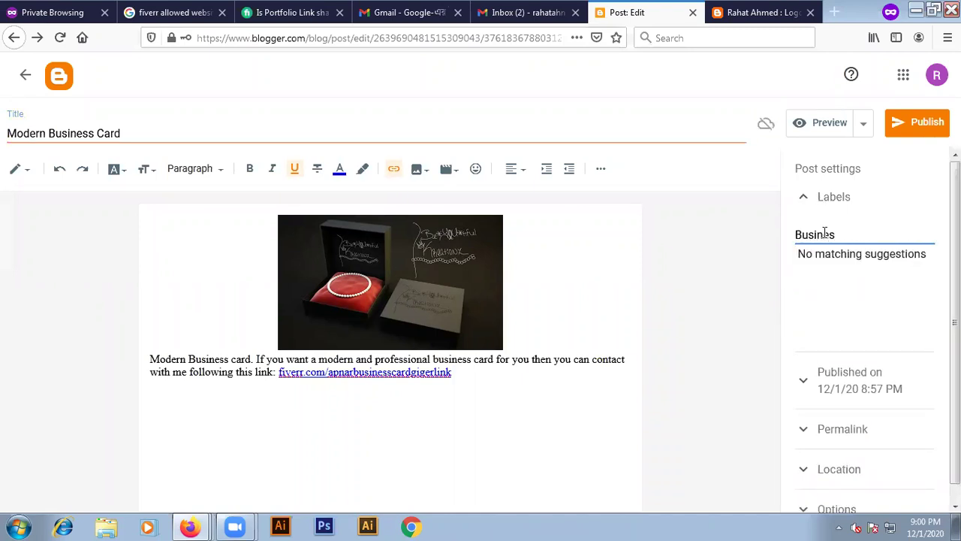
{"action": "type", "text": " card"}
{"action": "left_click", "coordinate": [917, 124]}
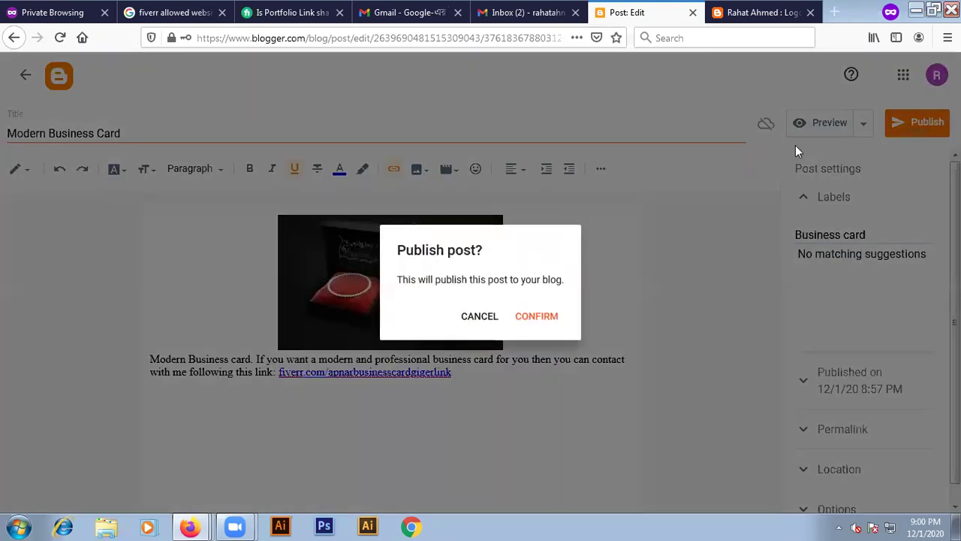
{"action": "left_click", "coordinate": [554, 316]}
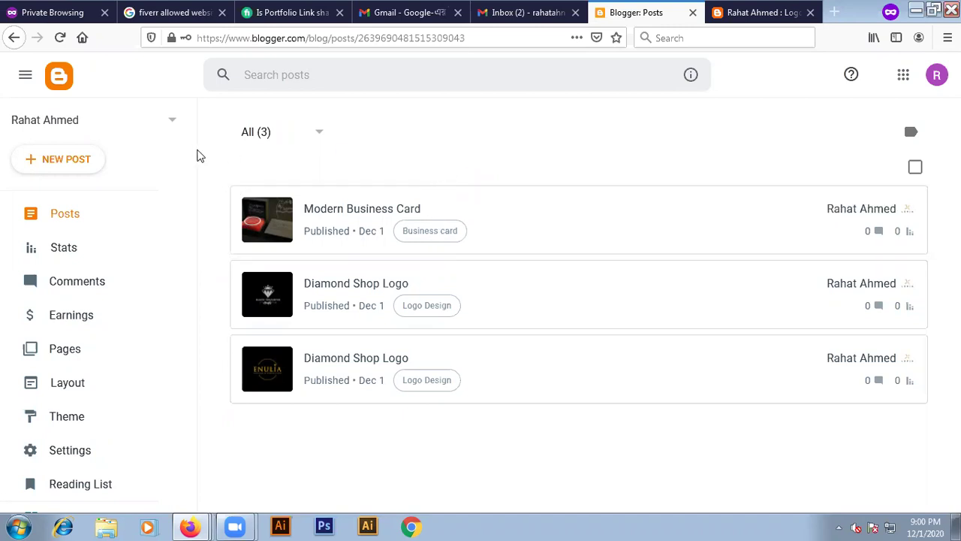
- Create a new post and insert the cc3.PNG image uploaded from the Desktop folder
{"action": "left_click", "coordinate": [92, 161]}
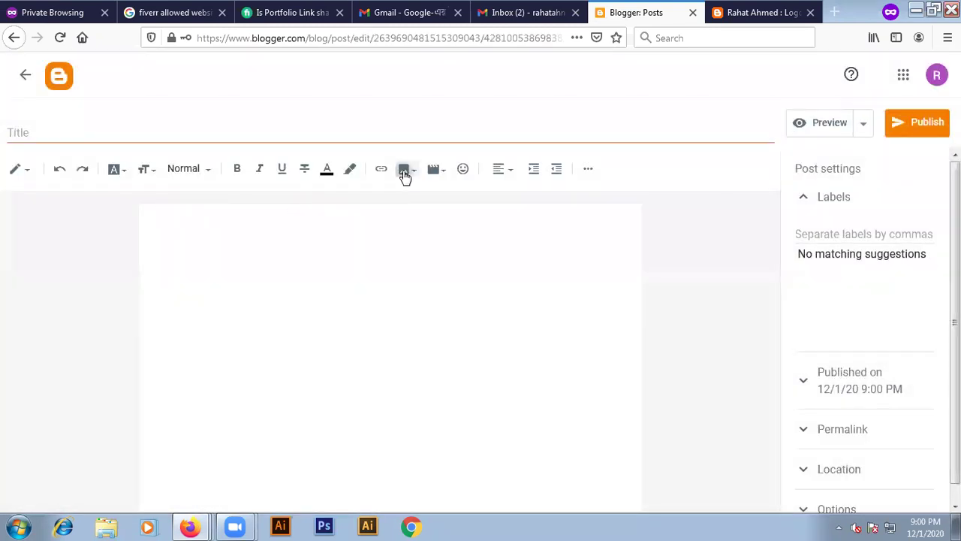
{"action": "left_click", "coordinate": [404, 170]}
{"action": "left_click", "coordinate": [475, 210]}
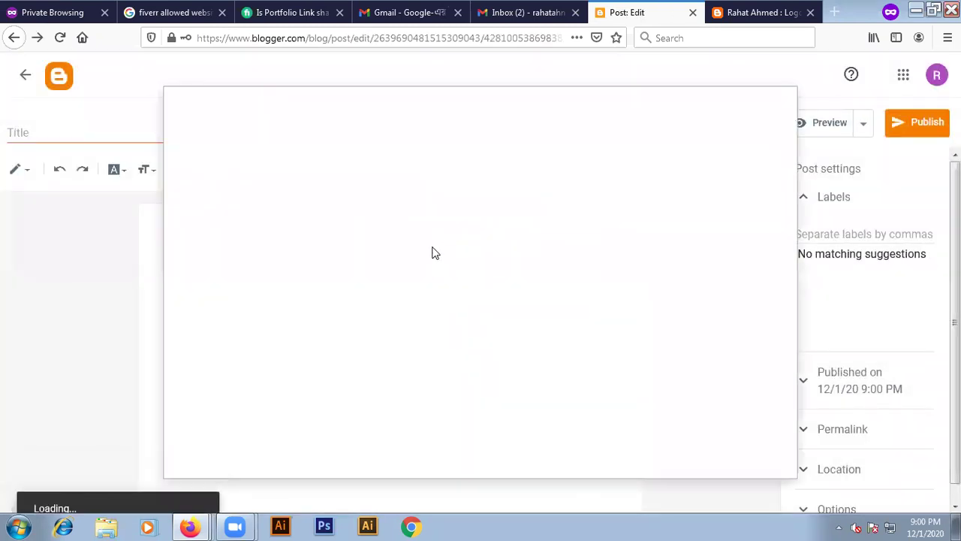
{"action": "left_click", "coordinate": [220, 188]}
{"action": "left_click", "coordinate": [316, 279]}
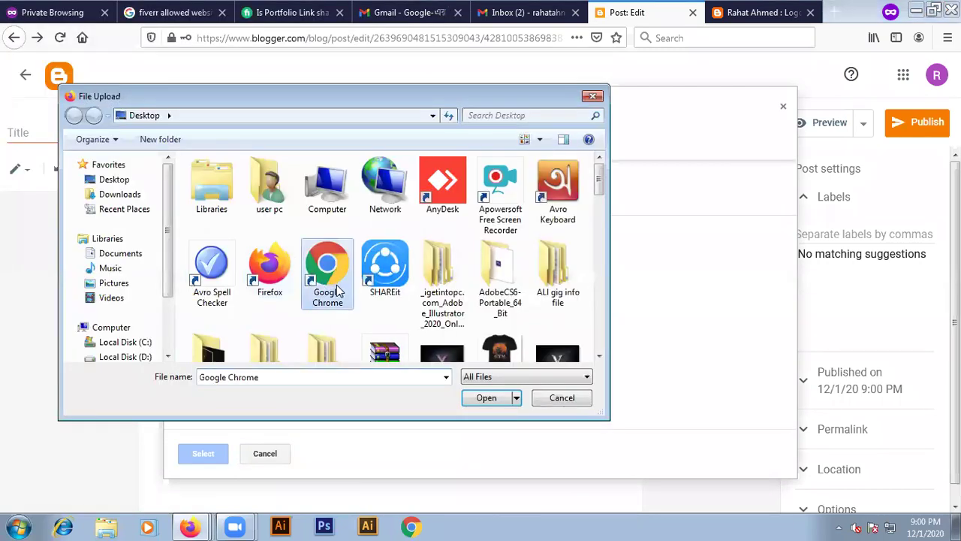
{"action": "scroll", "coordinate": [323, 282], "scroll_direction": "down", "scroll_amount": 5}
{"action": "left_click", "coordinate": [513, 335]}
{"action": "left_click", "coordinate": [484, 400]}
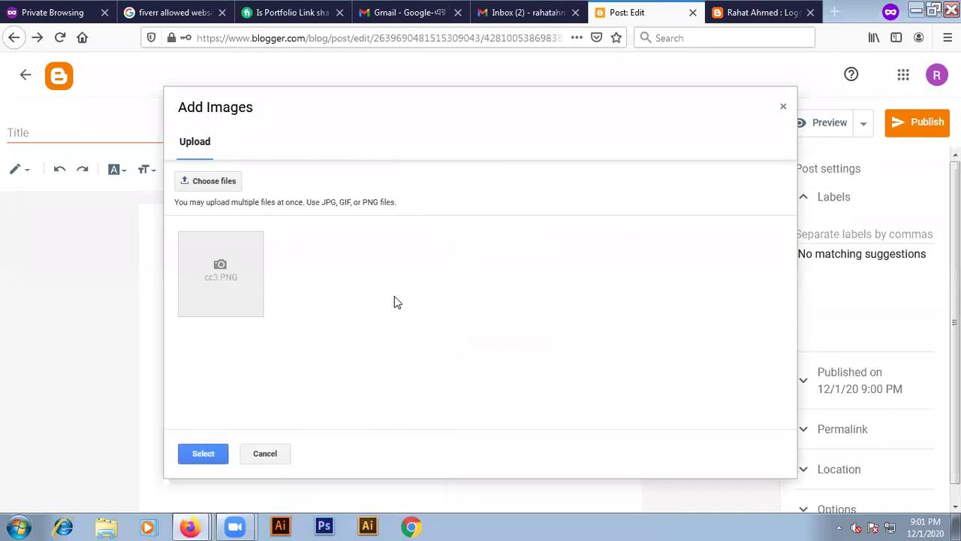
{"action": "left_click", "coordinate": [210, 453]}
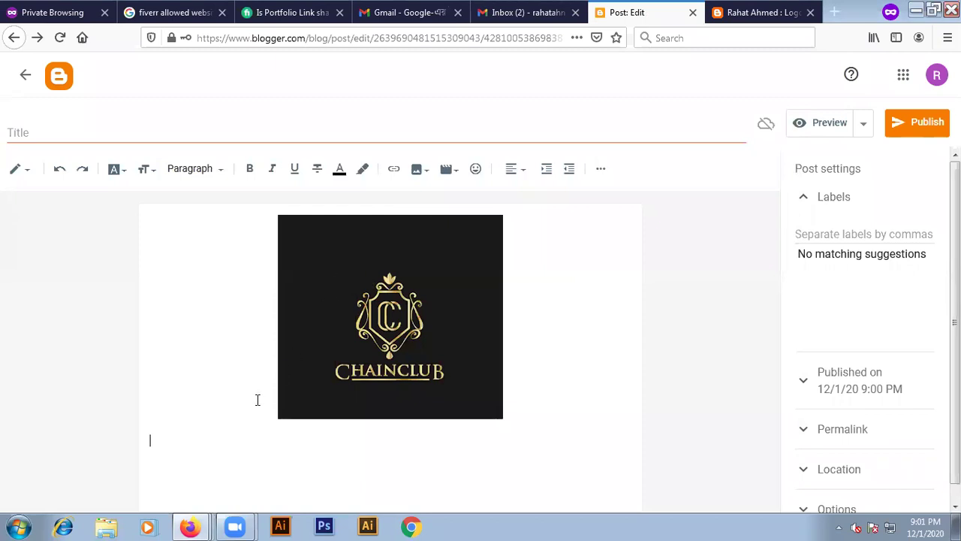
- Write "Brochure Design" below the image and copy the same text into the post title
{"action": "type", "text": "Brochu"}
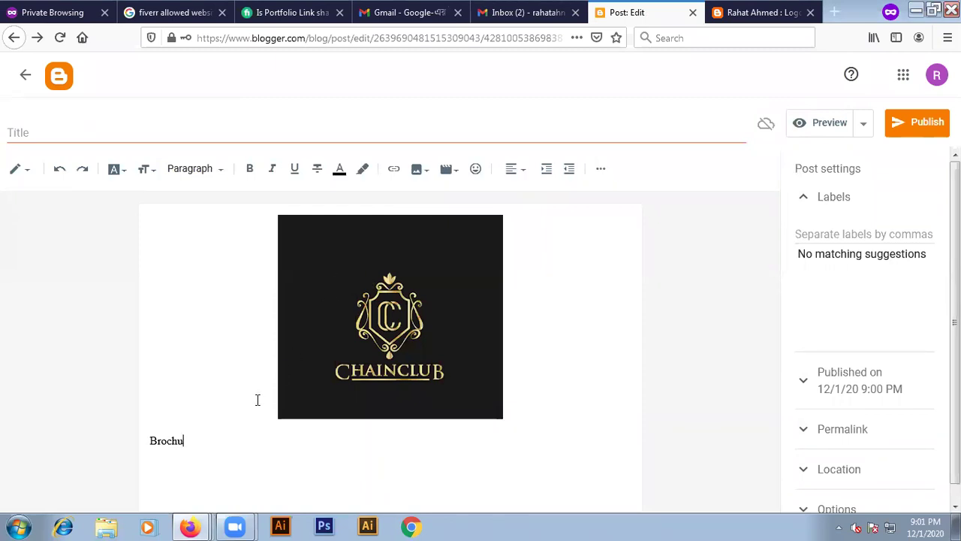
{"action": "type", "text": "re Design"}
{"action": "triple_click", "coordinate": [221, 429]}
{"action": "left_click", "coordinate": [223, 440]}
{"action": "triple_click", "coordinate": [222, 443]}
{"action": "key", "text": "ctrl+c"}
{"action": "left_click", "coordinate": [58, 140]}
{"action": "key", "text": "ctrl+v"}
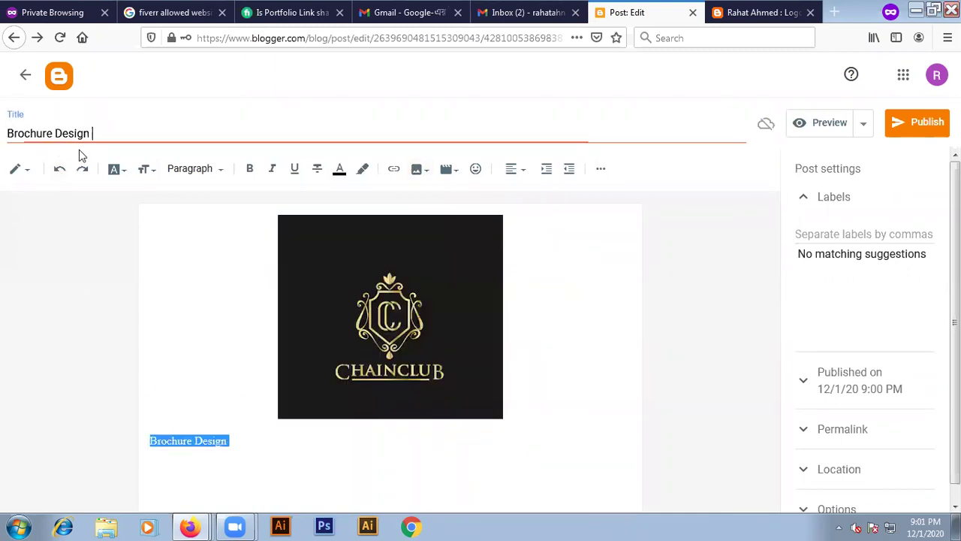
{"action": "left_click", "coordinate": [272, 444]}
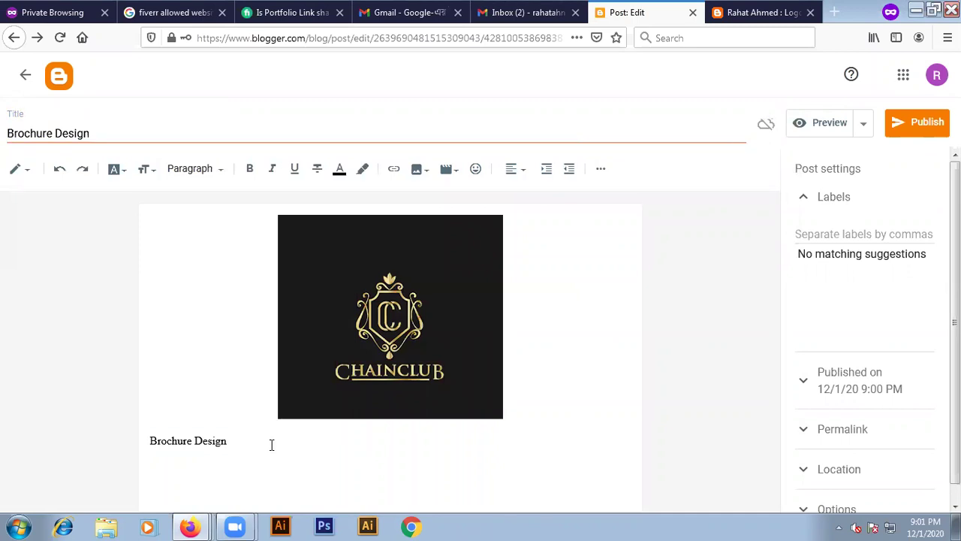
{"action": "key", "text": "BackSpace"}
{"action": "key", "text": "BackSpace"}
{"action": "type", "text": "n"}
- Label the post "Brochure design" and publish it to the blog
{"action": "left_click", "coordinate": [842, 235]}
{"action": "type", "text": "Brochure design"}
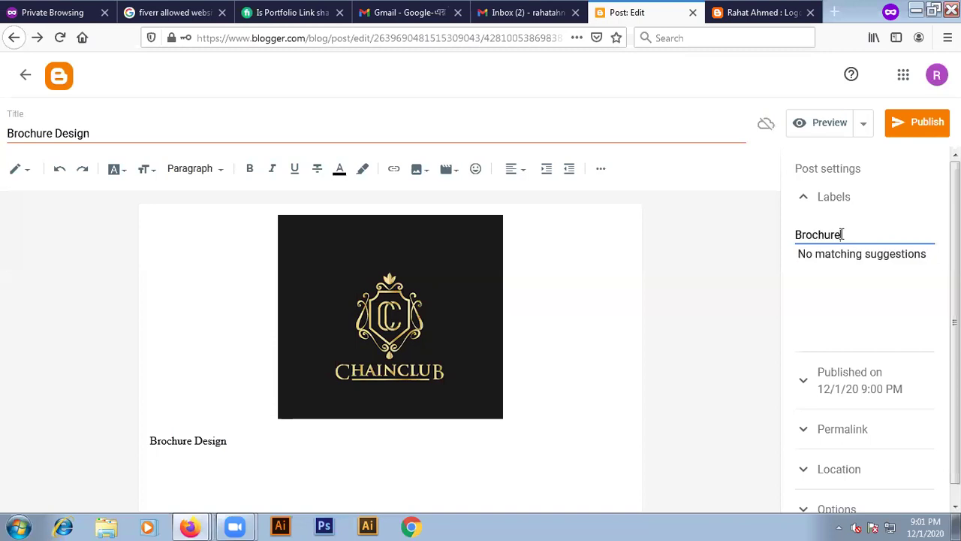
{"action": "left_click", "coordinate": [908, 114]}
{"action": "left_click", "coordinate": [542, 322]}
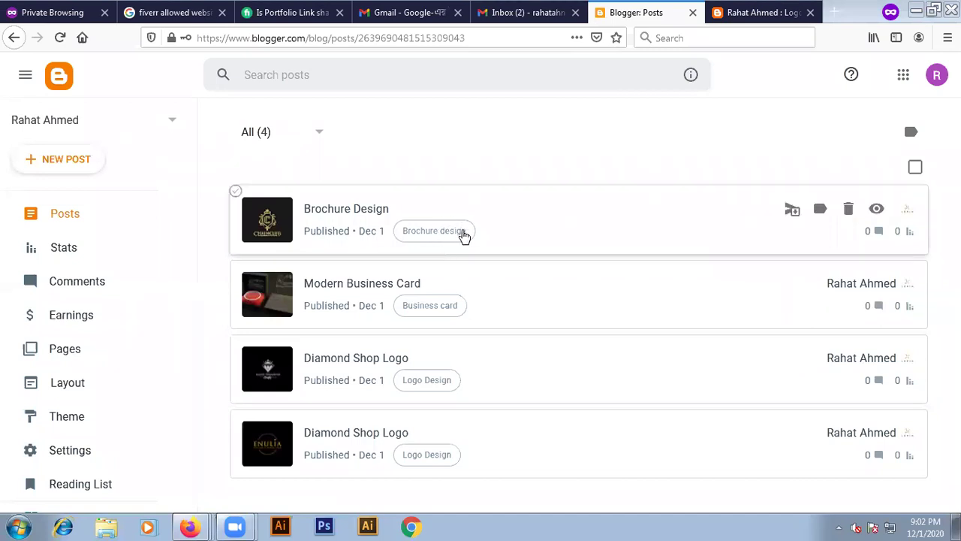
- Filter the post list by the Business card label and open the Modern Business Card post
{"action": "left_click", "coordinate": [445, 309]}
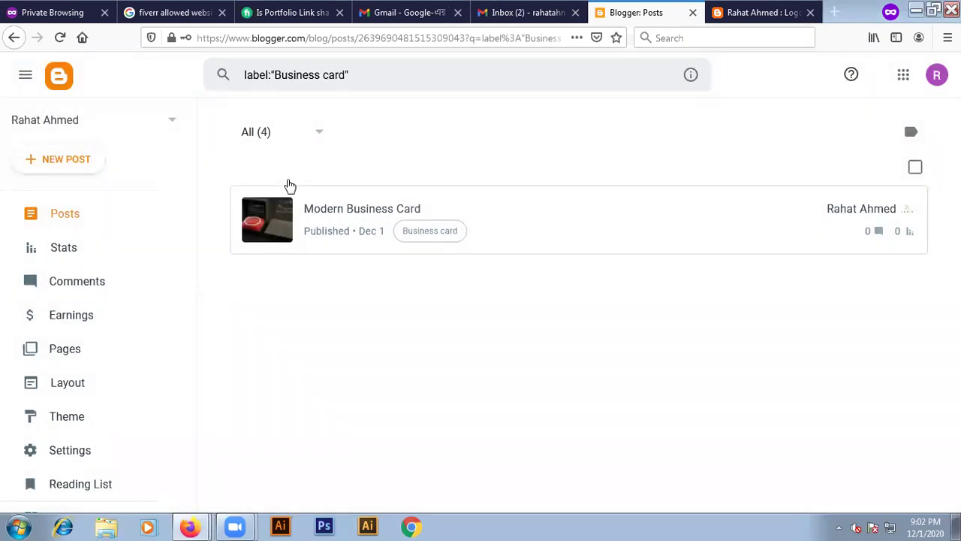
{"action": "left_click", "coordinate": [369, 211]}
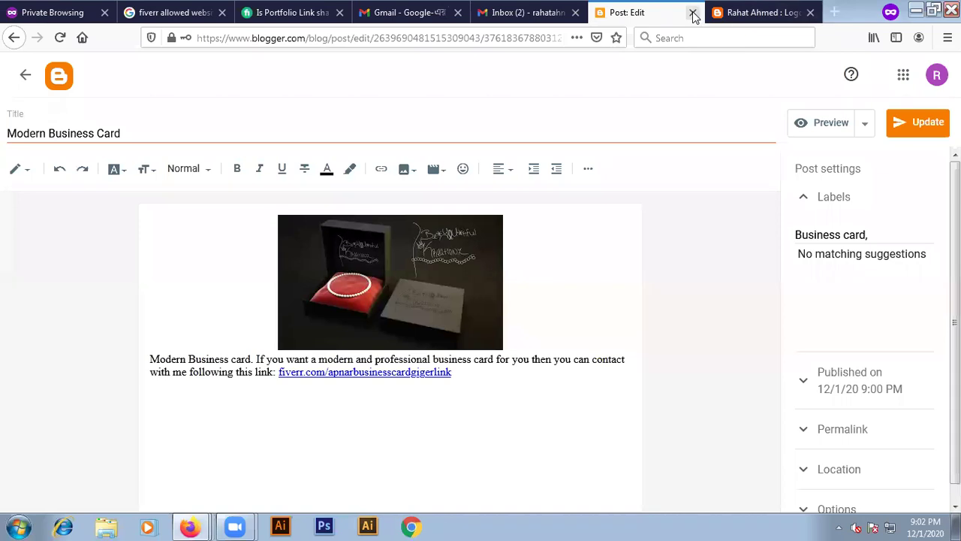
- Switch to the public blog page, reload it and close the post editor
{"action": "left_click", "coordinate": [717, 12]}
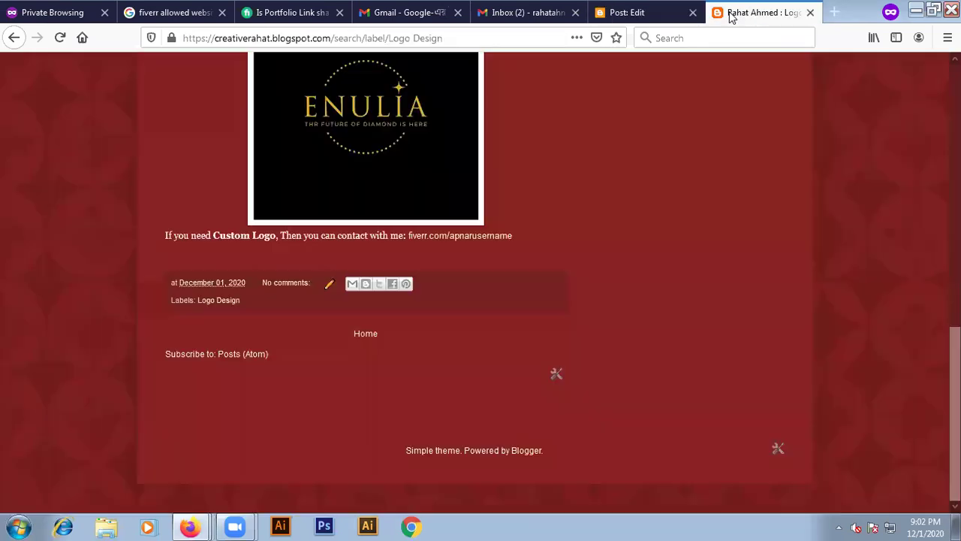
{"action": "left_click", "coordinate": [61, 38]}
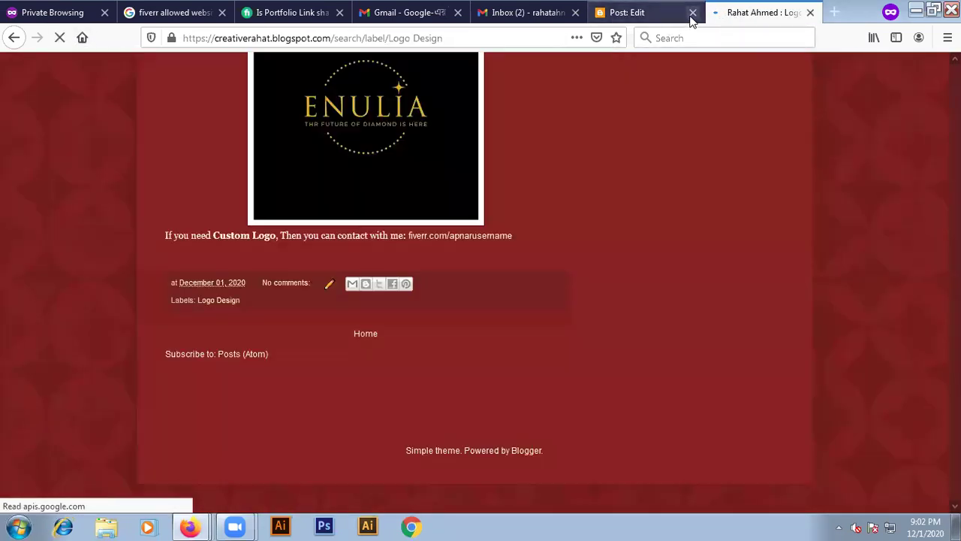
{"action": "left_click", "coordinate": [692, 13]}
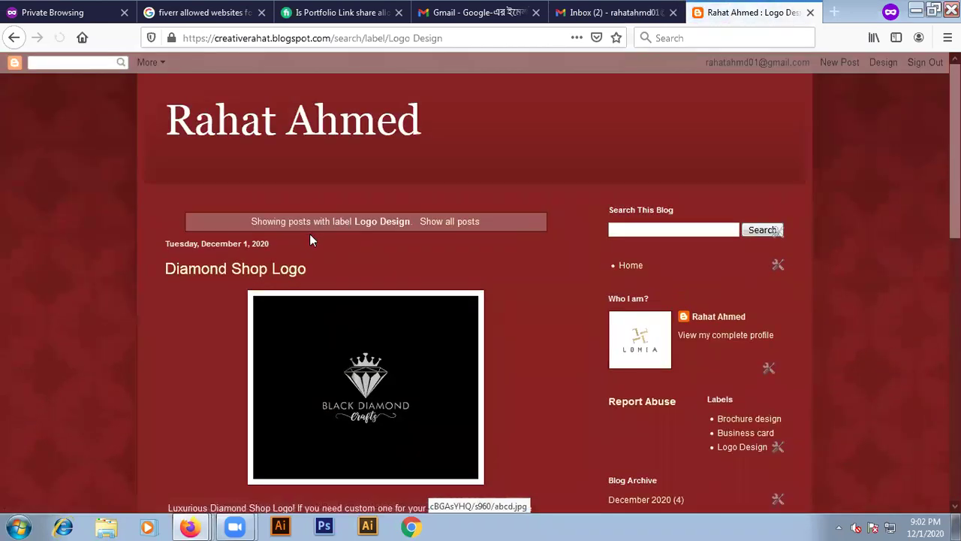
- Show all posts on the blog and look over the published posts and their labels
{"action": "left_click", "coordinate": [452, 224]}
{"action": "scroll", "coordinate": [225, 255], "scroll_direction": "down", "scroll_amount": 5}
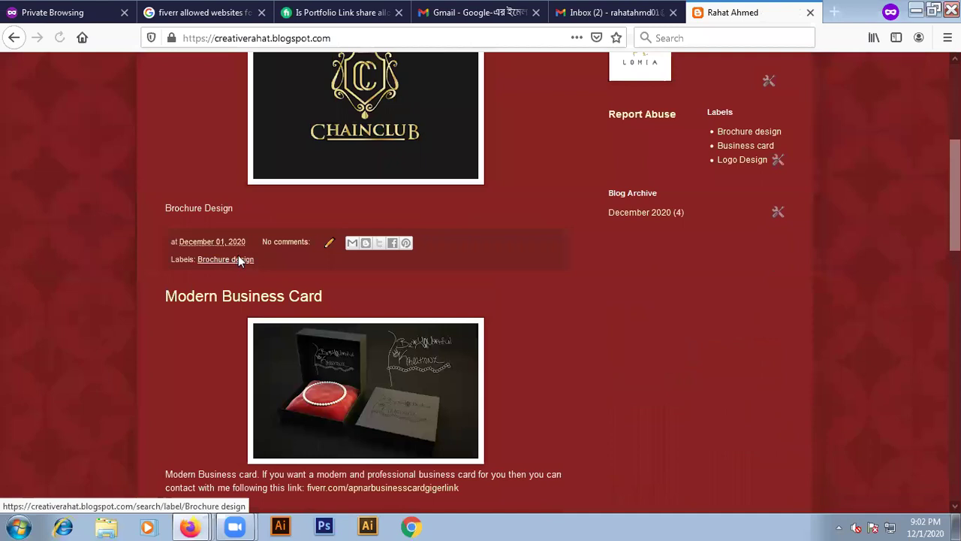
{"action": "scroll", "coordinate": [220, 267], "scroll_direction": "down", "scroll_amount": 5}
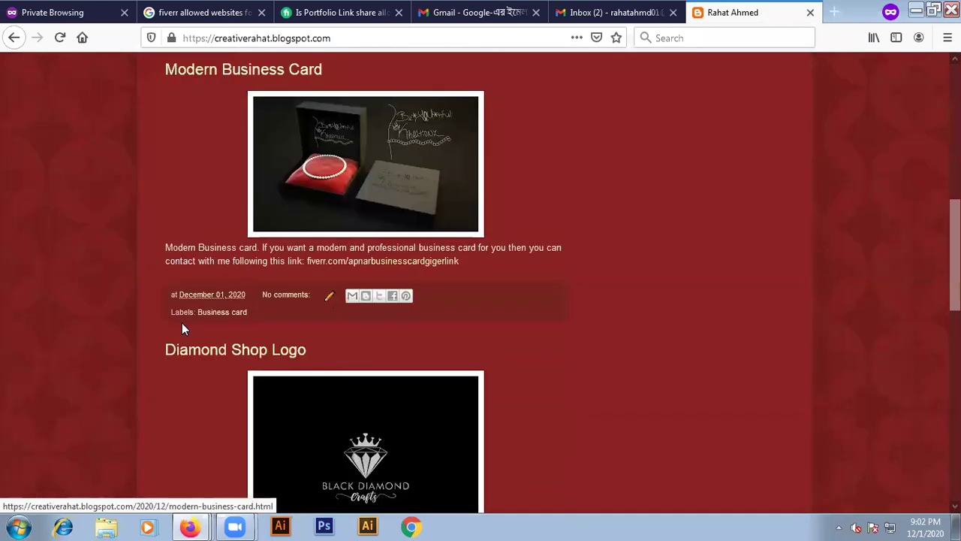
{"action": "scroll", "coordinate": [225, 278], "scroll_direction": "up", "scroll_amount": 5}
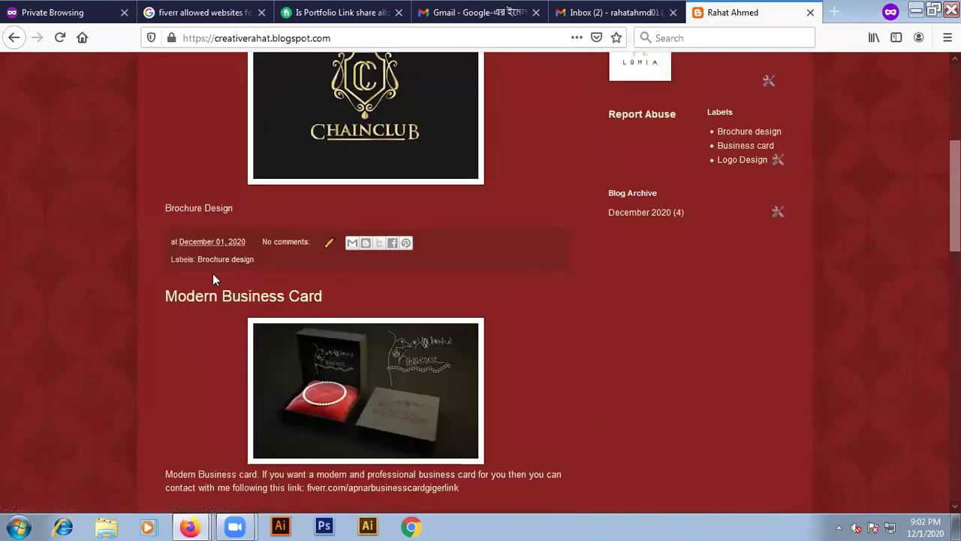
- Open the Business card label link under the Modern Business Card post in a new browser tab and switch to it
{"action": "scroll", "coordinate": [193, 301], "scroll_direction": "down", "scroll_amount": 3}
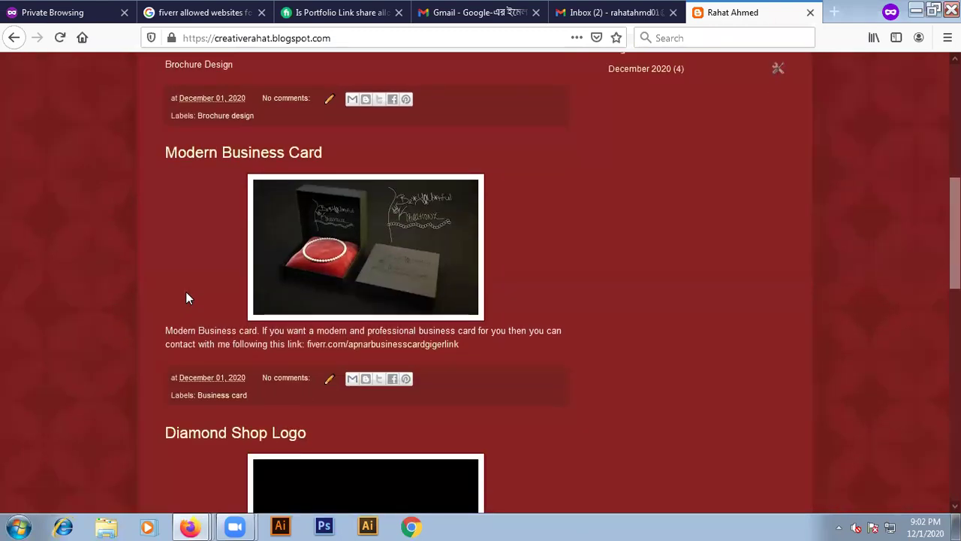
{"action": "scroll", "coordinate": [195, 316], "scroll_direction": "down", "scroll_amount": 1}
{"action": "right_click", "coordinate": [216, 331]}
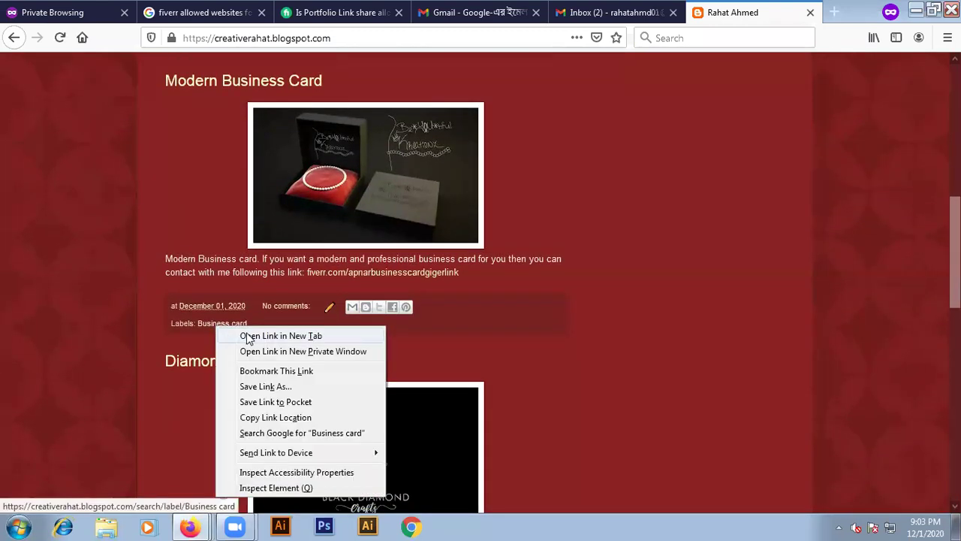
{"action": "left_click", "coordinate": [213, 329]}
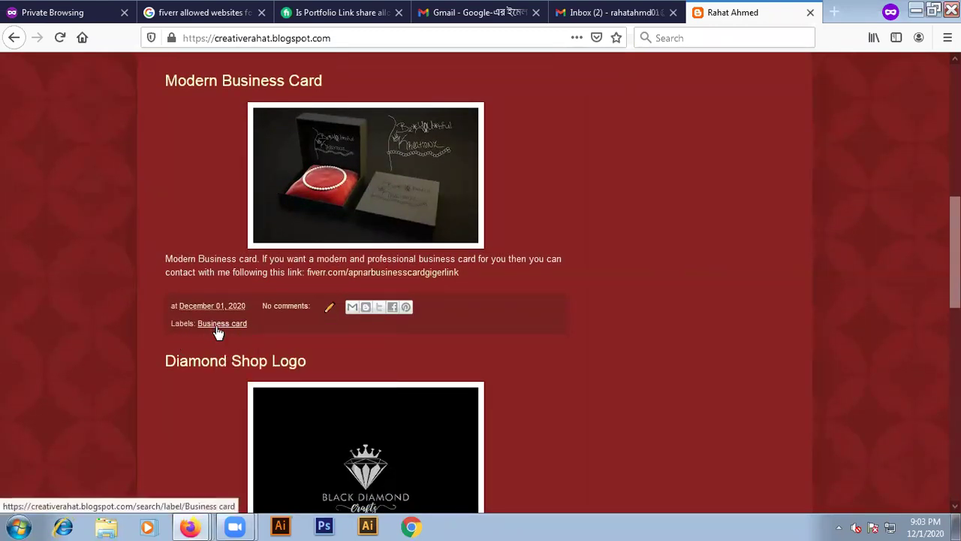
{"action": "right_click", "coordinate": [216, 329]}
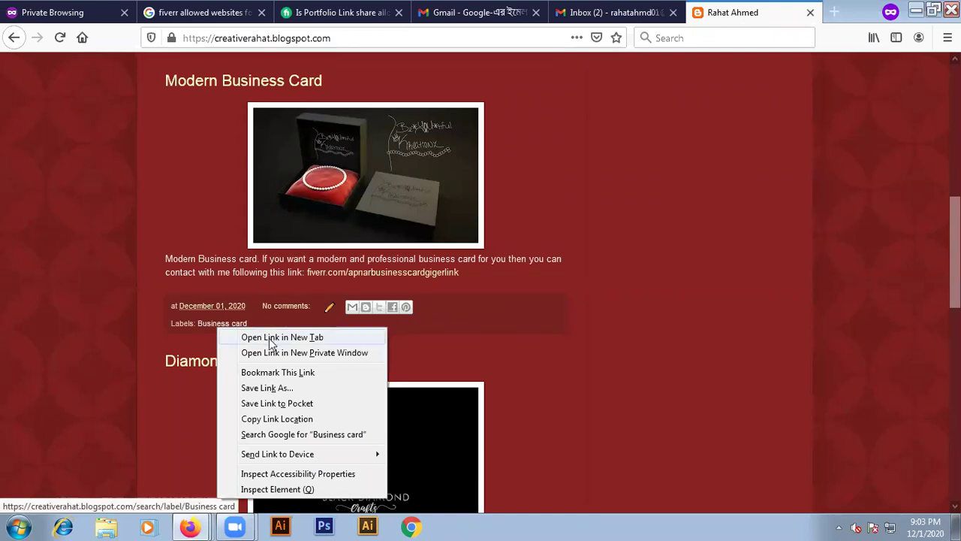
{"action": "left_click", "coordinate": [272, 338]}
{"action": "left_click", "coordinate": [756, 12]}
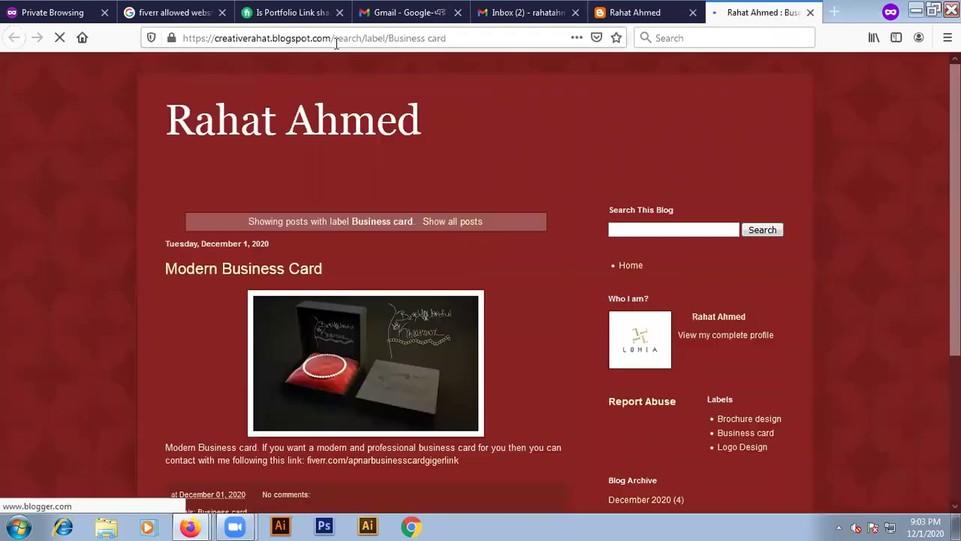
- Select the web address of the Business card label page as the portfolio link for that category
{"action": "left_click", "coordinate": [383, 38]}
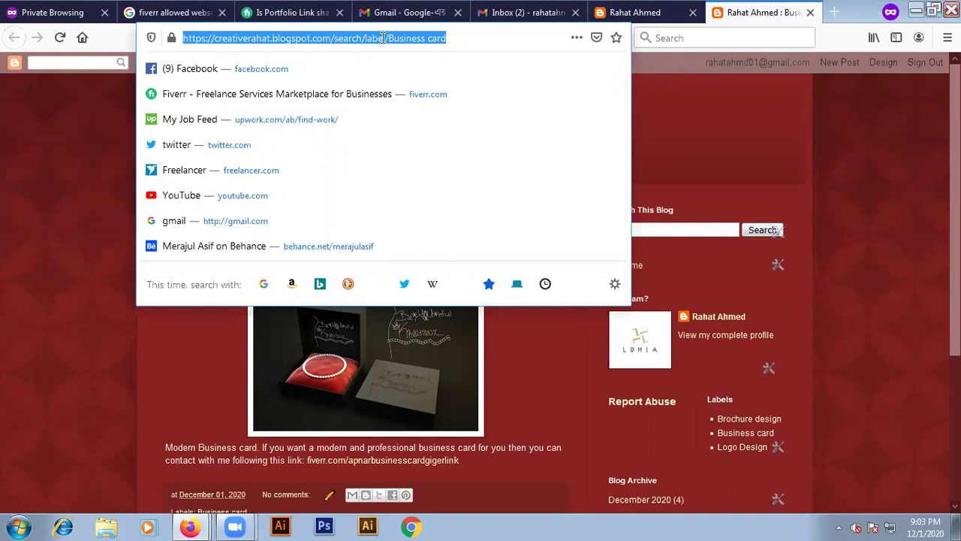
{"action": "left_click", "coordinate": [37, 159]}
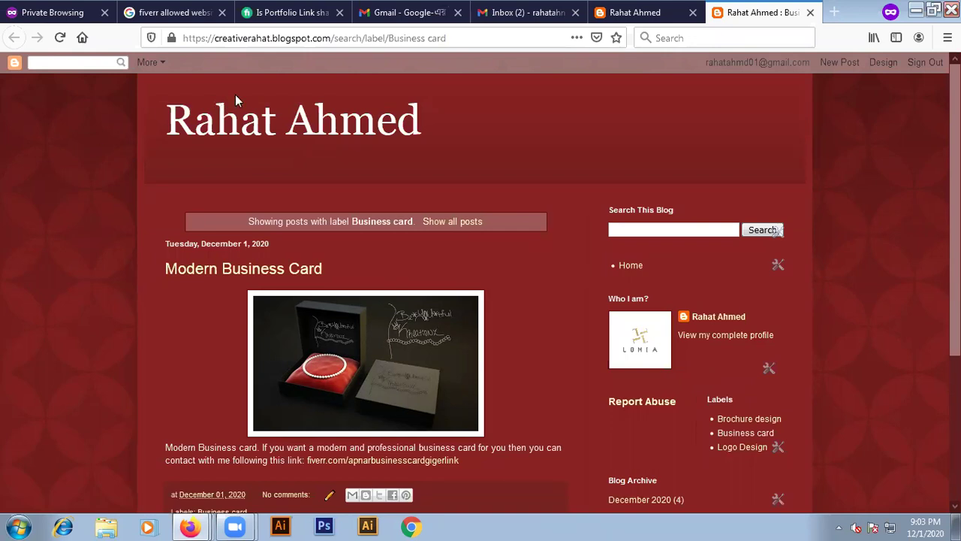
{"action": "double_click", "coordinate": [297, 39]}
{"action": "left_click", "coordinate": [297, 39]}
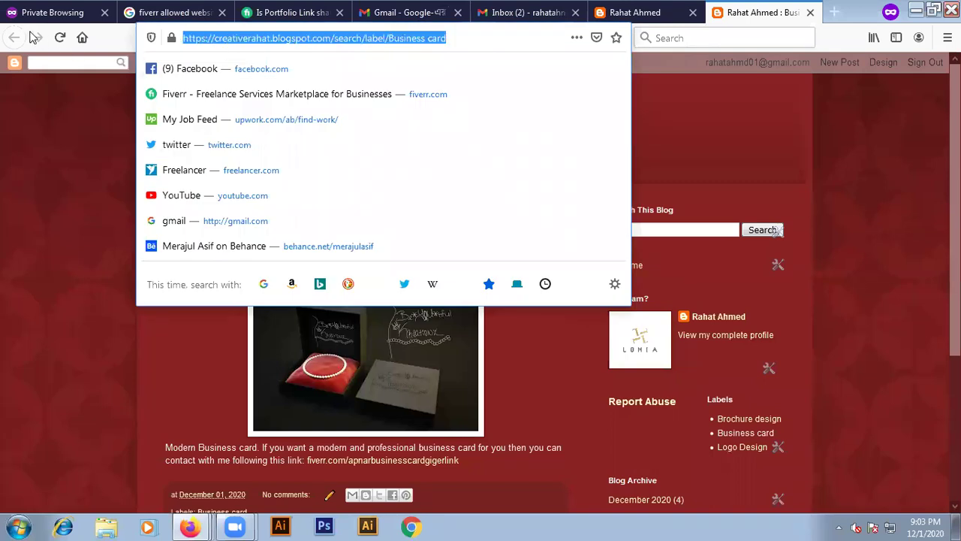
- Return to the full blog page, open the Logo Design label link under a Diamond Shop Logo post and select its web address
{"action": "left_click", "coordinate": [629, 19]}
{"action": "scroll", "coordinate": [294, 335], "scroll_direction": "down", "scroll_amount": 2}
{"action": "scroll", "coordinate": [294, 334], "scroll_direction": "down", "scroll_amount": 3}
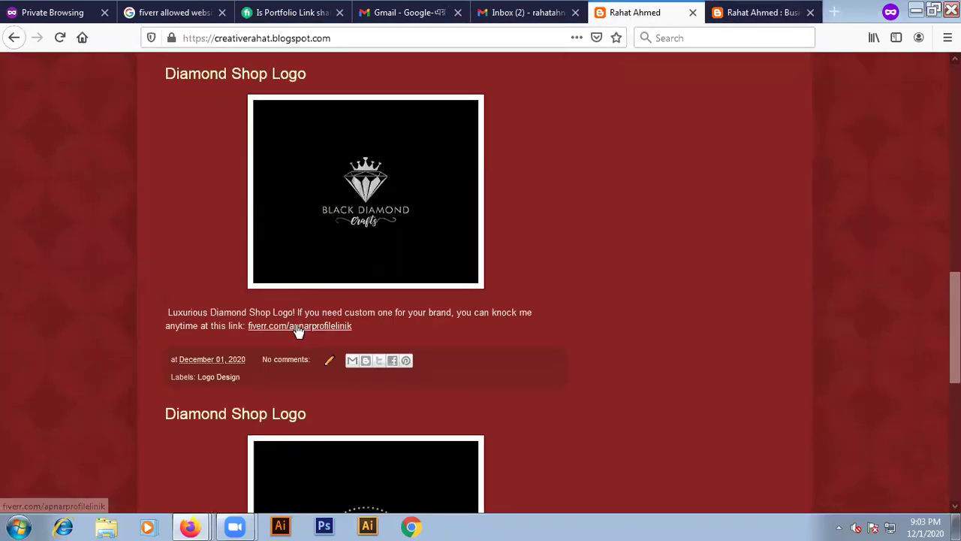
{"action": "left_click", "coordinate": [223, 378]}
{"action": "left_click", "coordinate": [308, 38]}
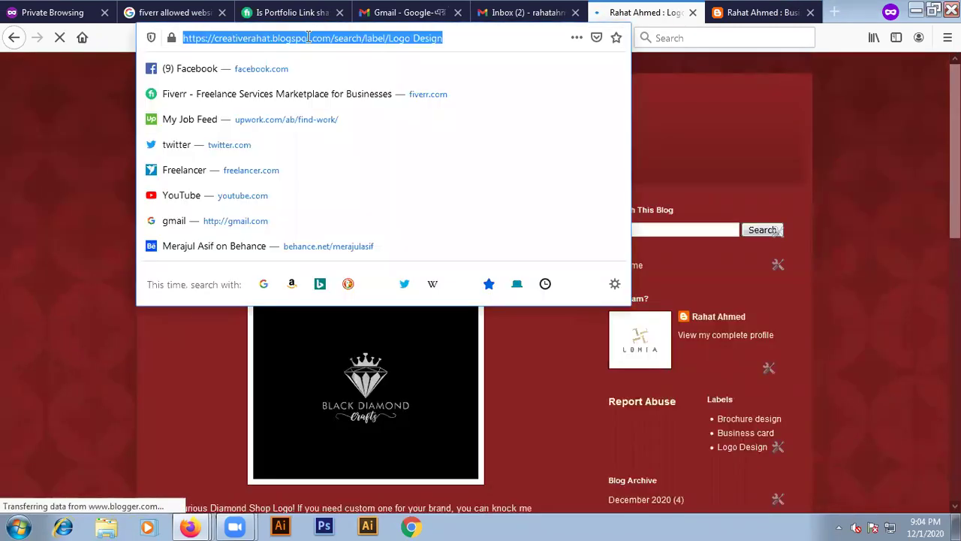
- Load the copied Logo Design label page address in a new browser tab and look over the posts listed there
{"action": "left_click", "coordinate": [92, 157]}
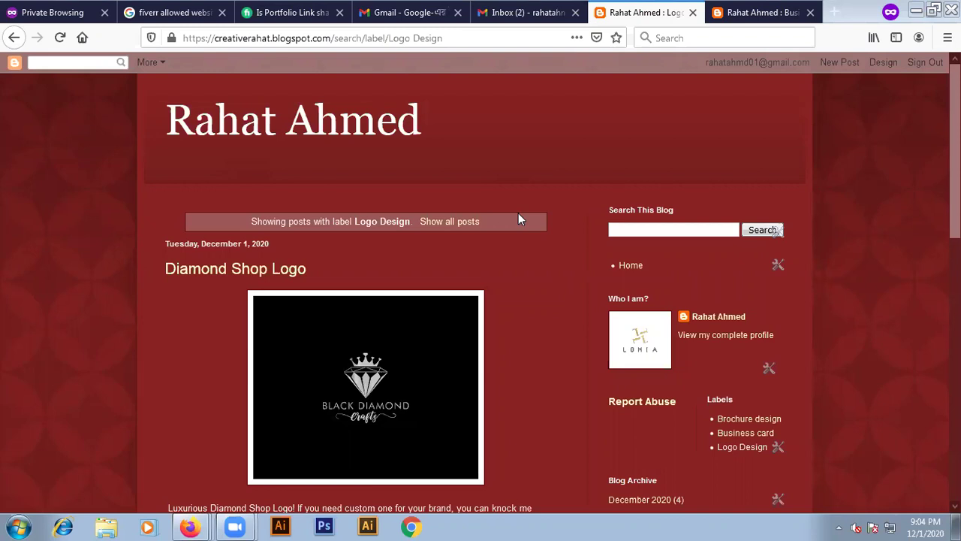
{"action": "left_click", "coordinate": [753, 10]}
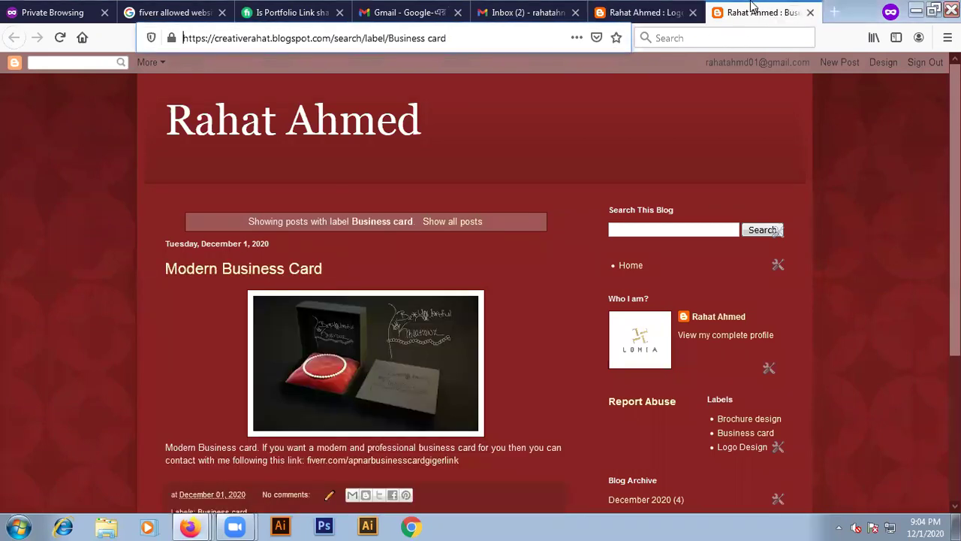
{"action": "left_click", "coordinate": [835, 13]}
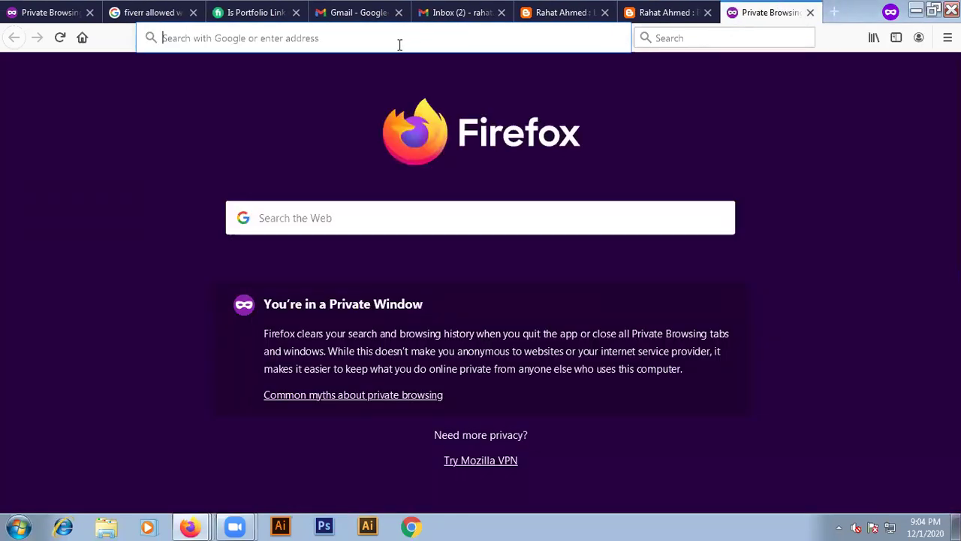
{"action": "type", "text": "https://creativerahat.blogspot.com/search/label/Logo%20Design"}
{"action": "key", "text": "Return"}
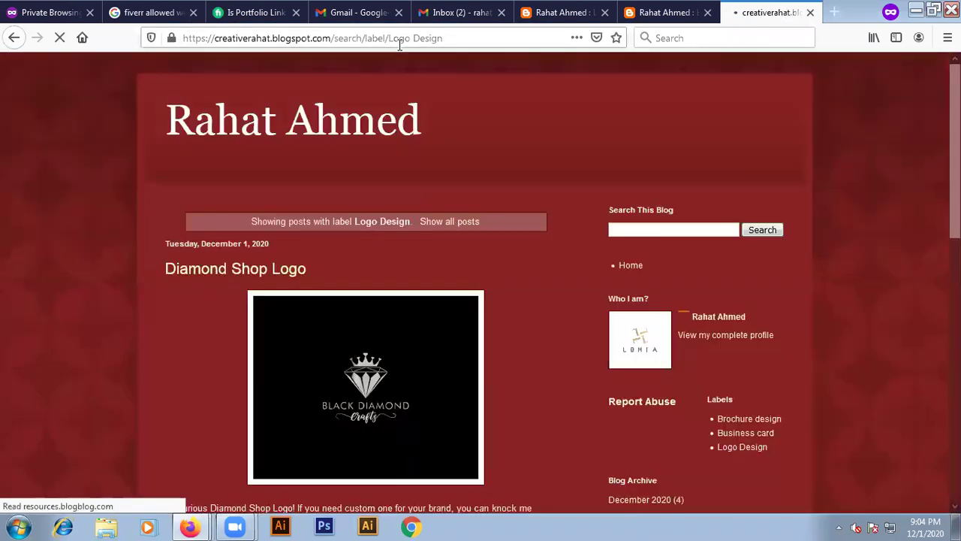
{"action": "scroll", "coordinate": [353, 263], "scroll_direction": "down", "scroll_amount": 5}
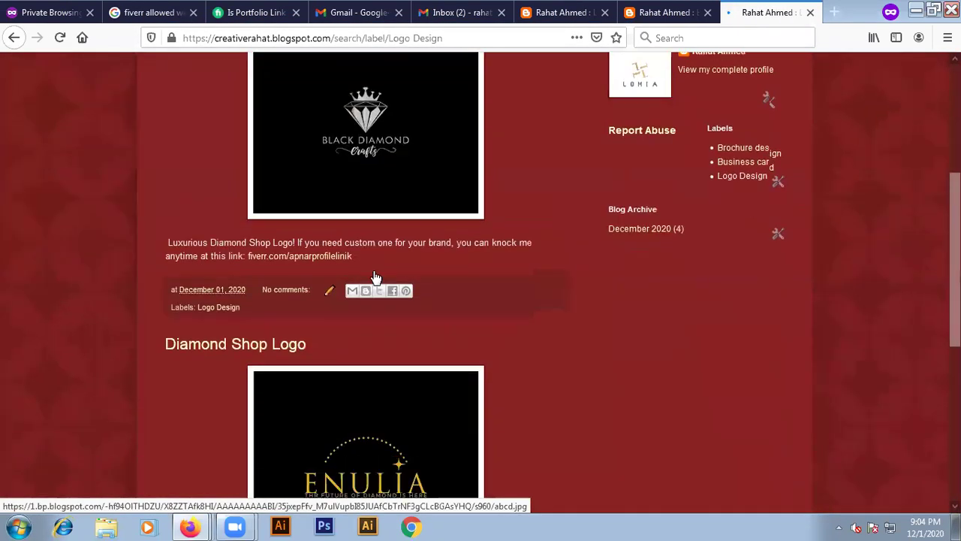
{"action": "scroll", "coordinate": [375, 278], "scroll_direction": "down", "scroll_amount": 5}
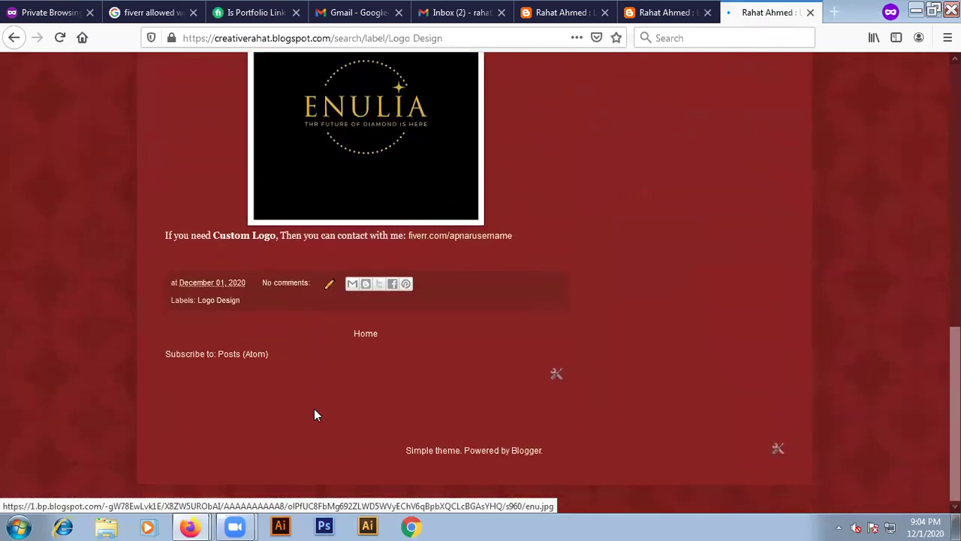
{"action": "scroll", "coordinate": [314, 405], "scroll_direction": "up", "scroll_amount": 15}
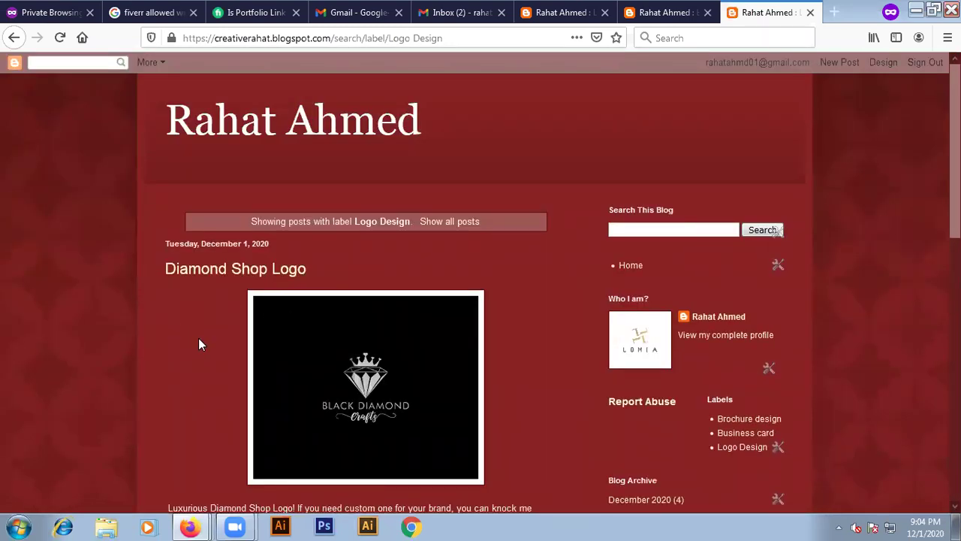
- Look over the Business card label page and the Logo Design label page in their already open browser tabs
{"action": "left_click", "coordinate": [661, 12]}
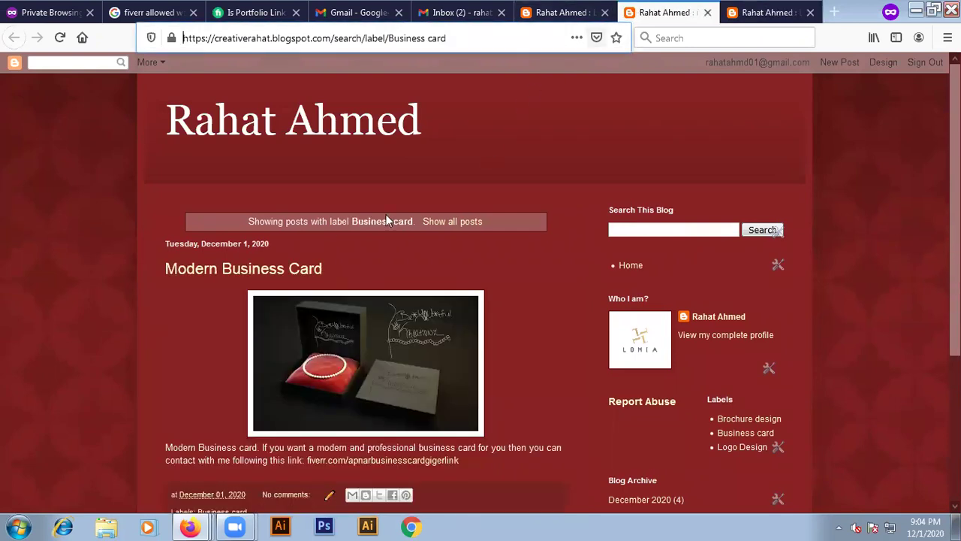
{"action": "scroll", "coordinate": [270, 248], "scroll_direction": "down", "scroll_amount": 2}
{"action": "scroll", "coordinate": [270, 248], "scroll_direction": "down", "scroll_amount": 1}
{"action": "left_click", "coordinate": [224, 437]}
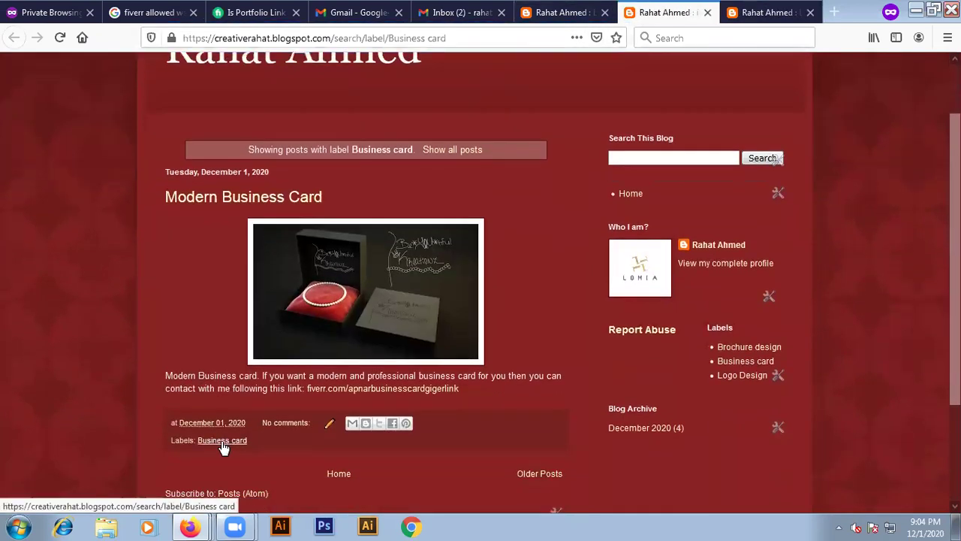
{"action": "left_click", "coordinate": [561, 12]}
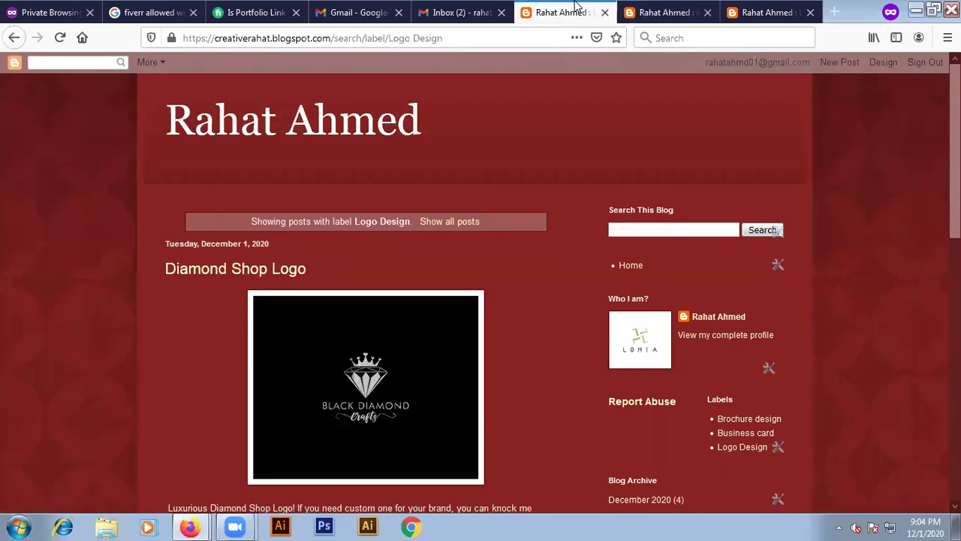
{"action": "scroll", "coordinate": [421, 188], "scroll_direction": "down", "scroll_amount": 8}
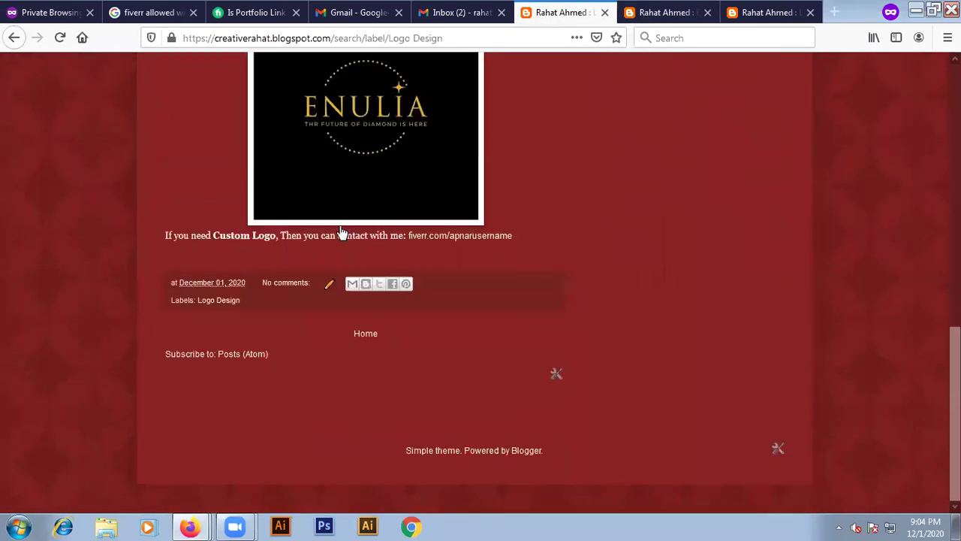
{"action": "scroll", "coordinate": [300, 248], "scroll_direction": "up", "scroll_amount": 6}
- Open the Brochure design label page from the list of all posts, look it over and return to the blog's home page
{"action": "left_click", "coordinate": [441, 81]}
{"action": "scroll", "coordinate": [319, 257], "scroll_direction": "down", "scroll_amount": 3}
{"action": "scroll", "coordinate": [319, 257], "scroll_direction": "up", "scroll_amount": 3}
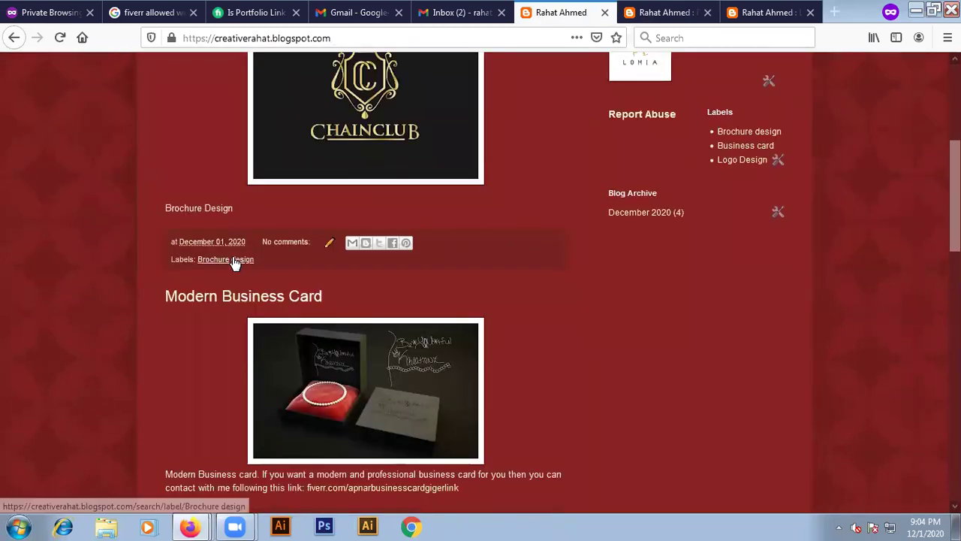
{"action": "left_click", "coordinate": [233, 258]}
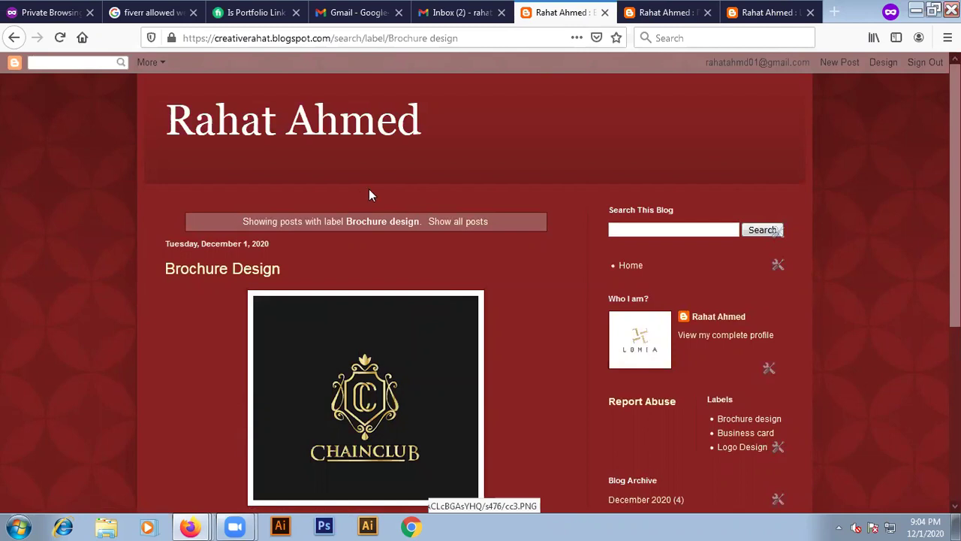
{"action": "scroll", "coordinate": [365, 188], "scroll_direction": "down", "scroll_amount": 1}
{"action": "scroll", "coordinate": [357, 189], "scroll_direction": "up", "scroll_amount": 1}
{"action": "left_click", "coordinate": [628, 268]}
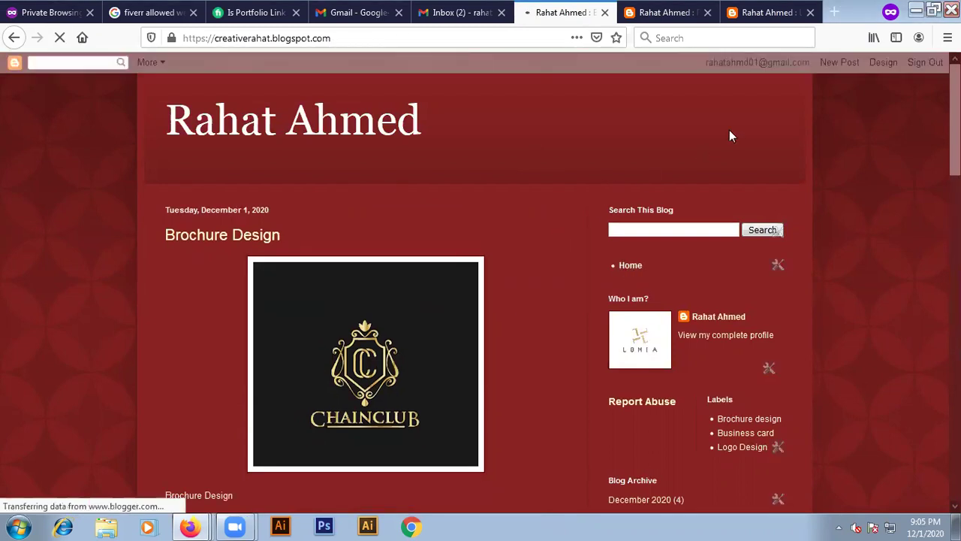
{"action": "left_click", "coordinate": [777, 265]}
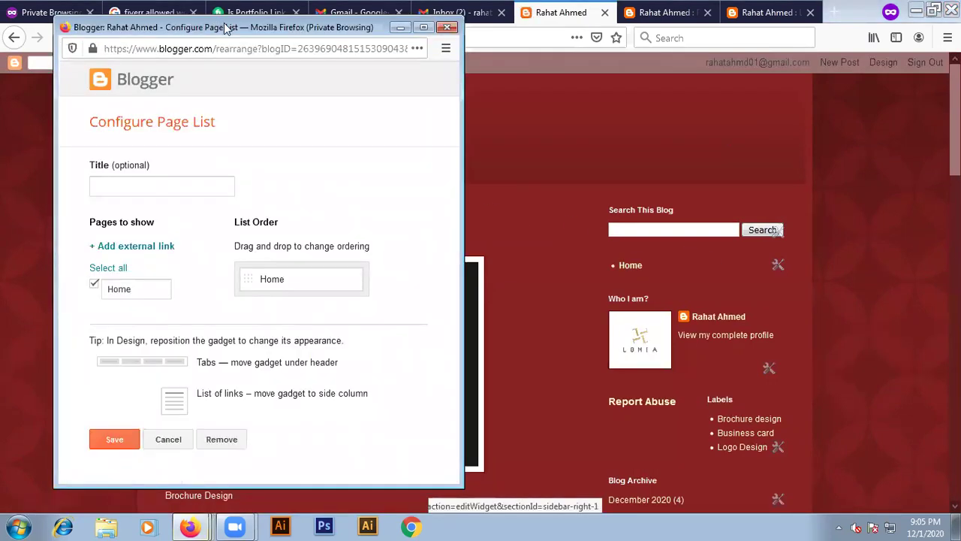
{"action": "left_click_drag", "start_coordinate": [226, 27], "coordinate": [555, 42]}
{"action": "left_click", "coordinate": [778, 50]}
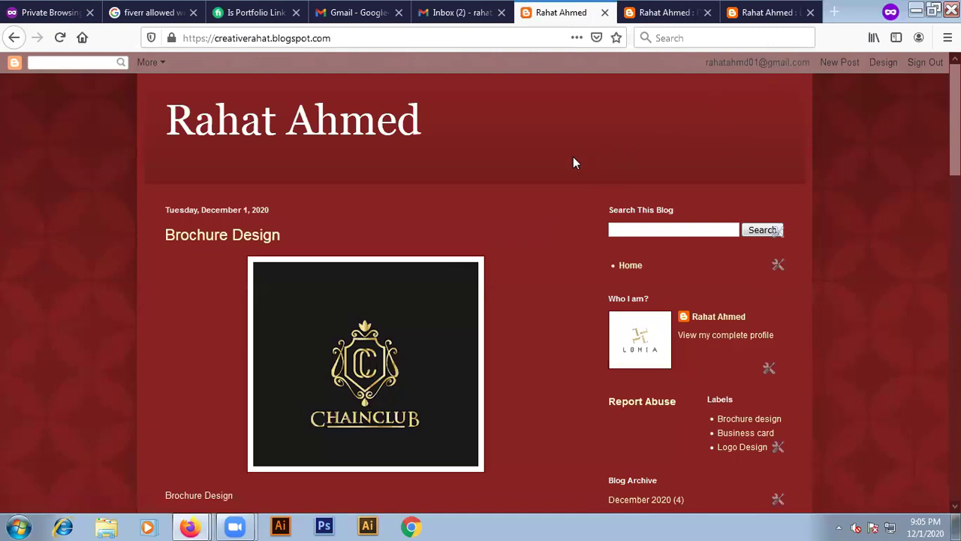
- Close the two extra label page browser tabs and open the settings of the page list gadget containing Home
{"action": "left_click", "coordinate": [707, 13]}
{"action": "left_click", "coordinate": [708, 13]}
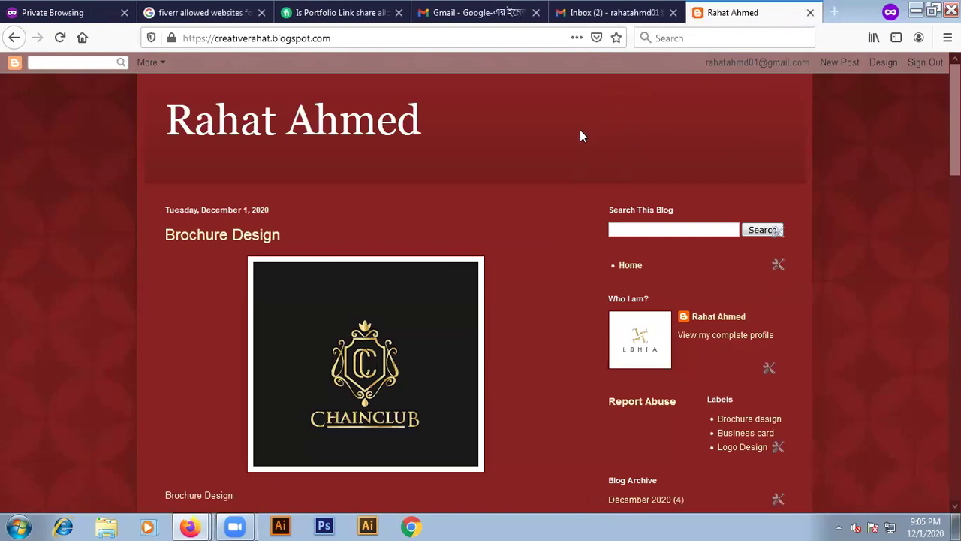
{"action": "left_click", "coordinate": [778, 267]}
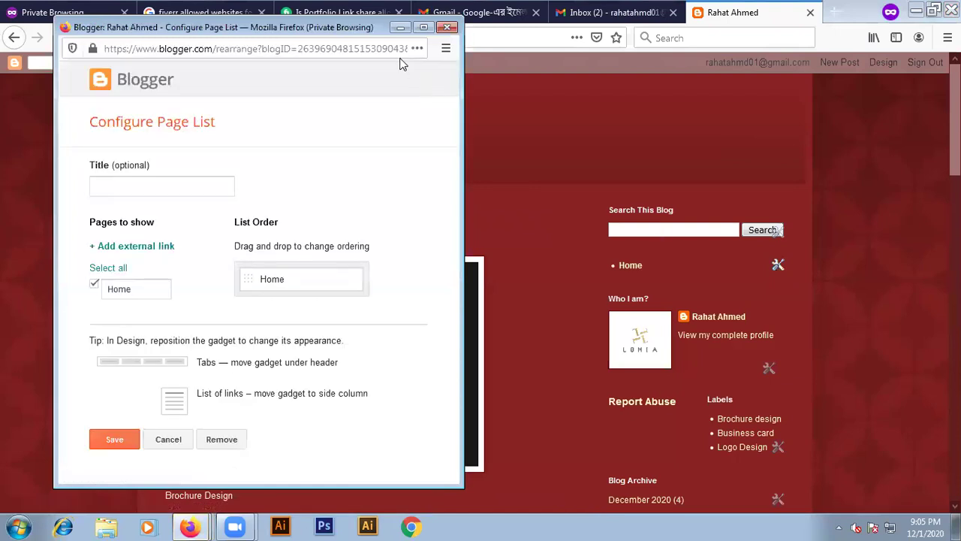
{"action": "left_click_drag", "start_coordinate": [365, 35], "coordinate": [733, 40]}
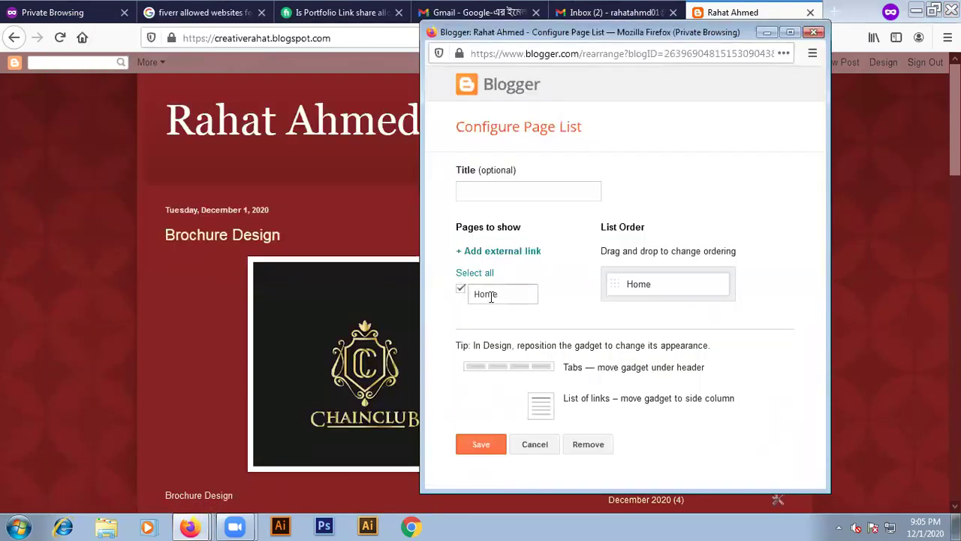
- Enter Logo Design as the title of the page list gadget
{"action": "left_click", "coordinate": [493, 188]}
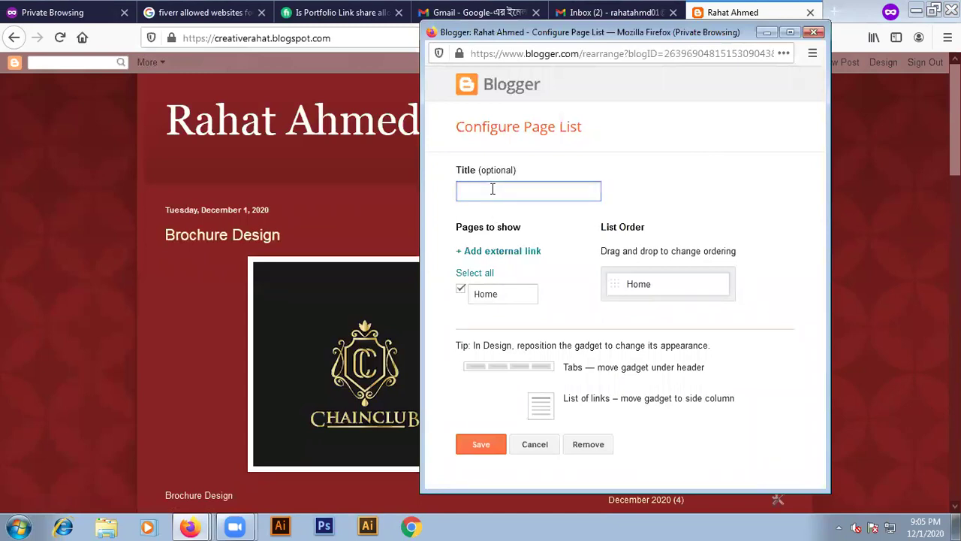
{"action": "type", "text": "Logo F"}
{"action": "key", "text": "BackSpace"}
{"action": "type", "text": "Design"}
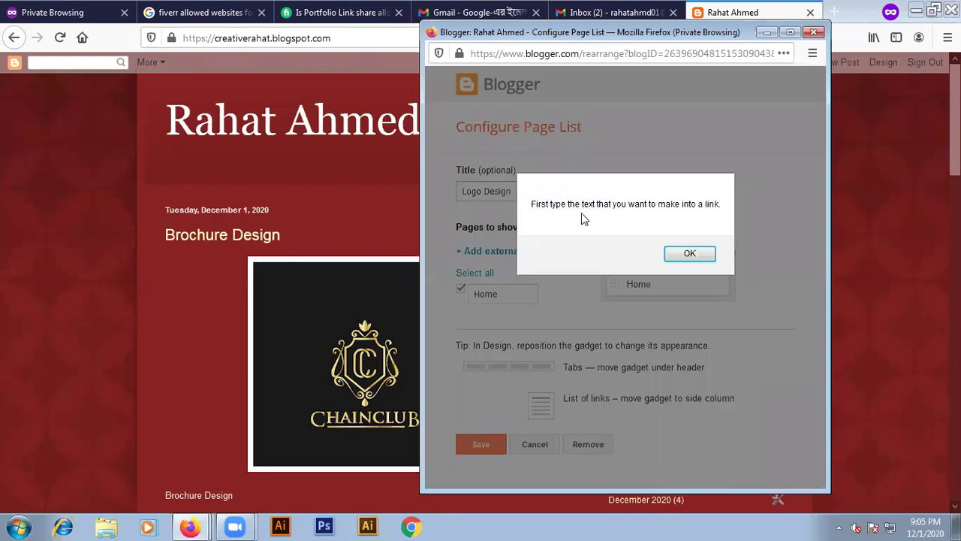
{"action": "left_click", "coordinate": [687, 251]}
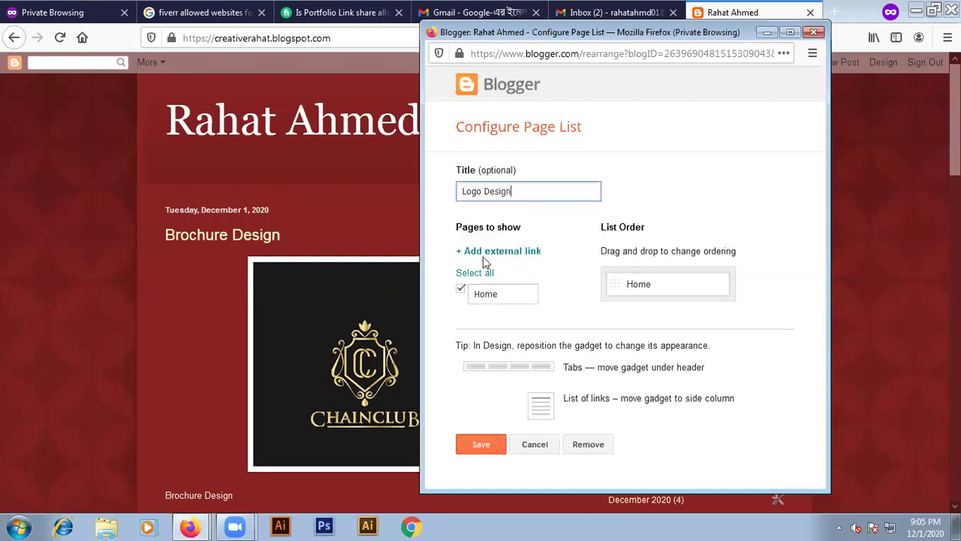
{"action": "left_click", "coordinate": [493, 256]}
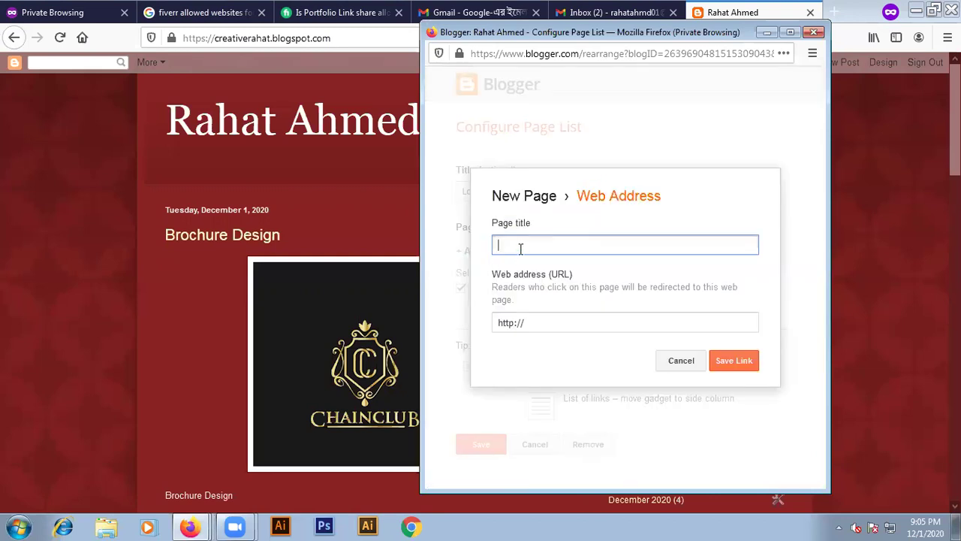
{"action": "type", "text": "Logo Design"}
{"action": "left_click", "coordinate": [554, 322]}
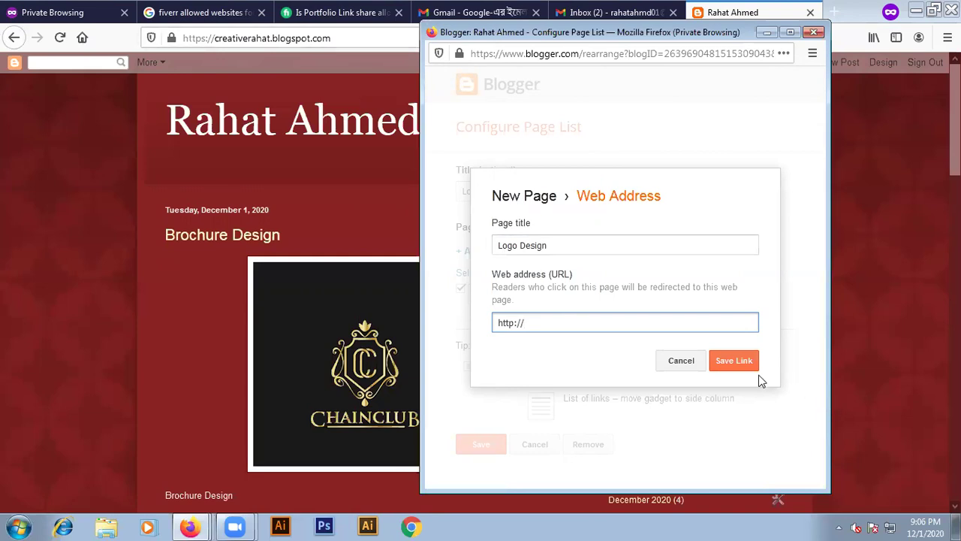
{"action": "left_click", "coordinate": [739, 359]}
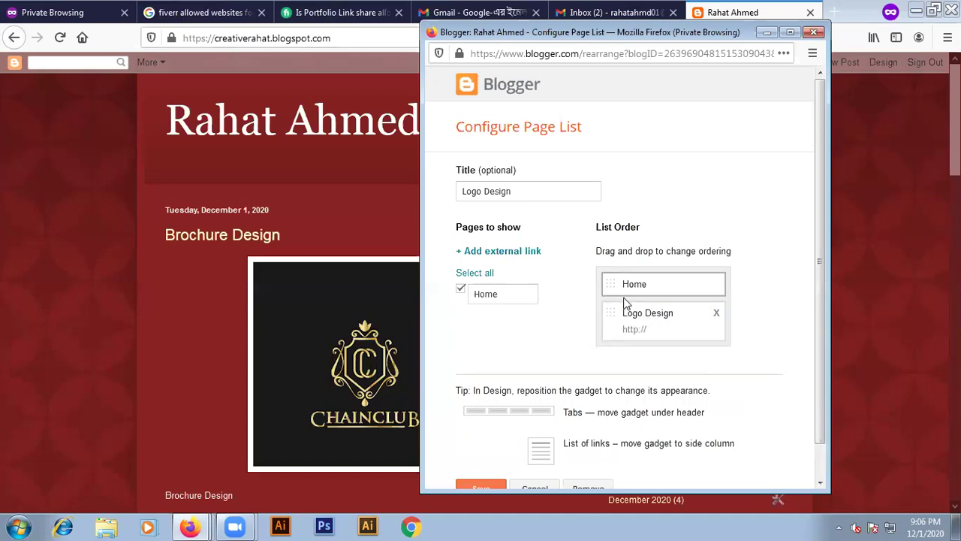
- Deselect the Home page in the page list and select it again, placing it after the Logo Design link
{"action": "scroll", "coordinate": [585, 306], "scroll_direction": "down", "scroll_amount": 1}
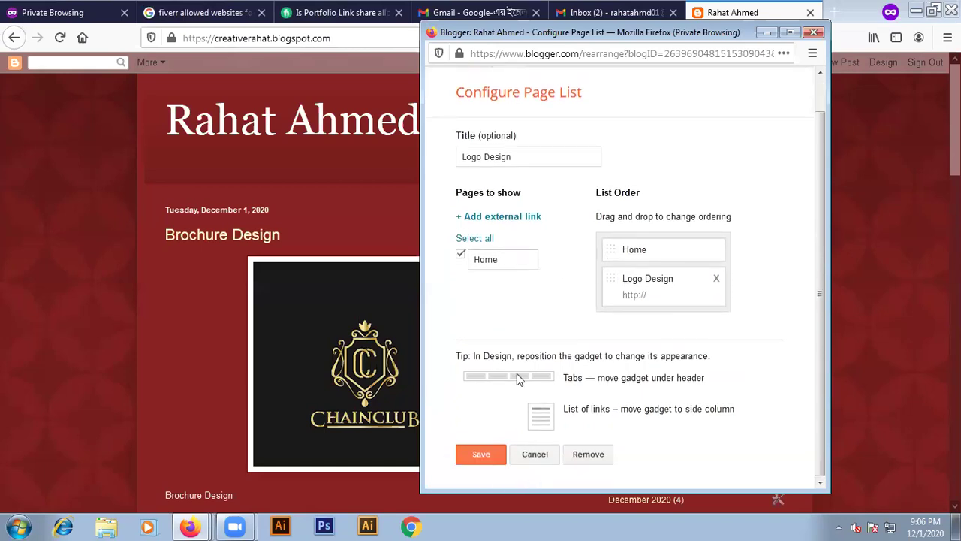
{"action": "left_click", "coordinate": [461, 256]}
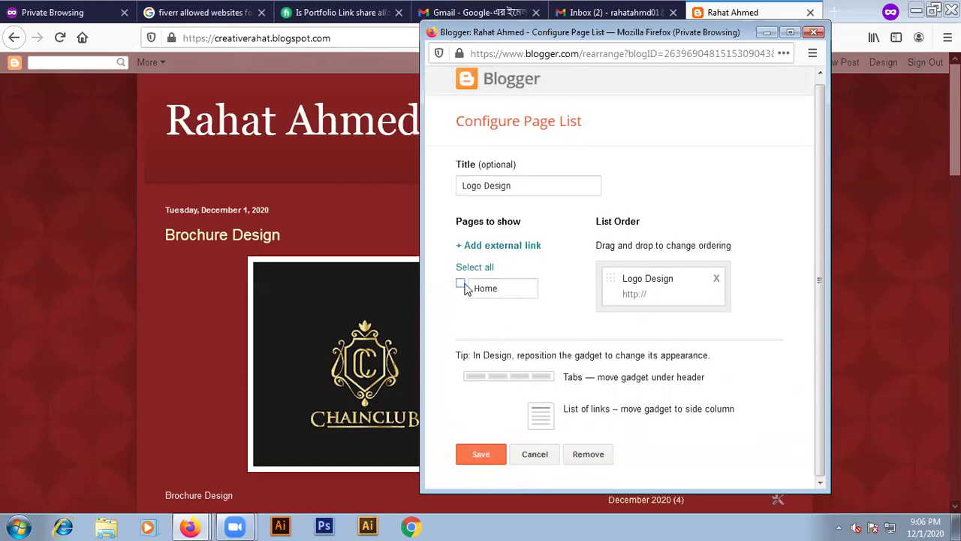
{"action": "left_click", "coordinate": [461, 285]}
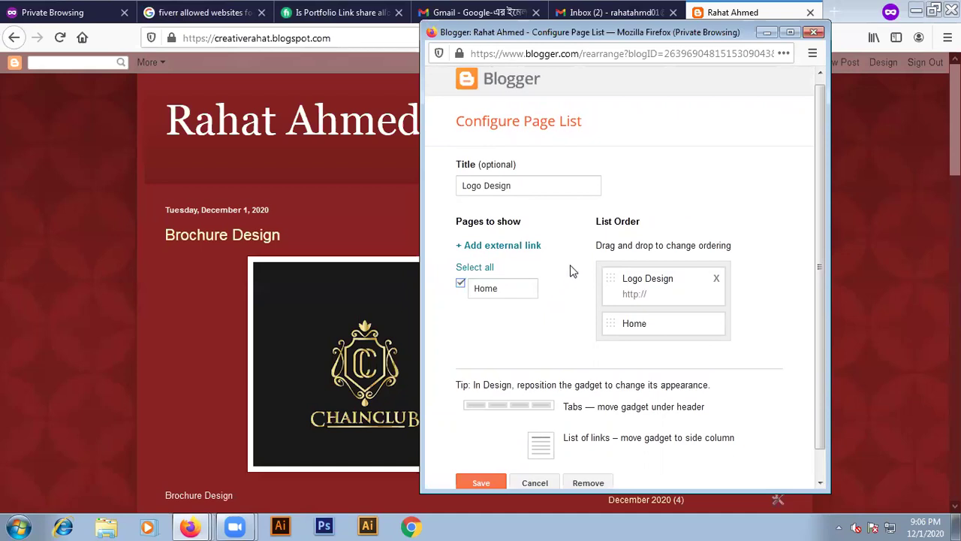
{"action": "scroll", "coordinate": [534, 271], "scroll_direction": "down", "scroll_amount": 1}
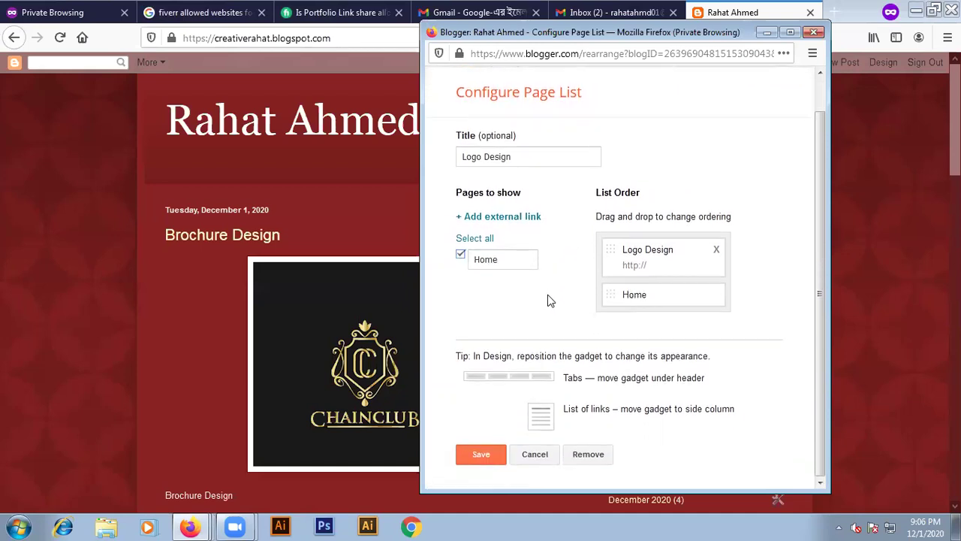
{"action": "left_click", "coordinate": [498, 217]}
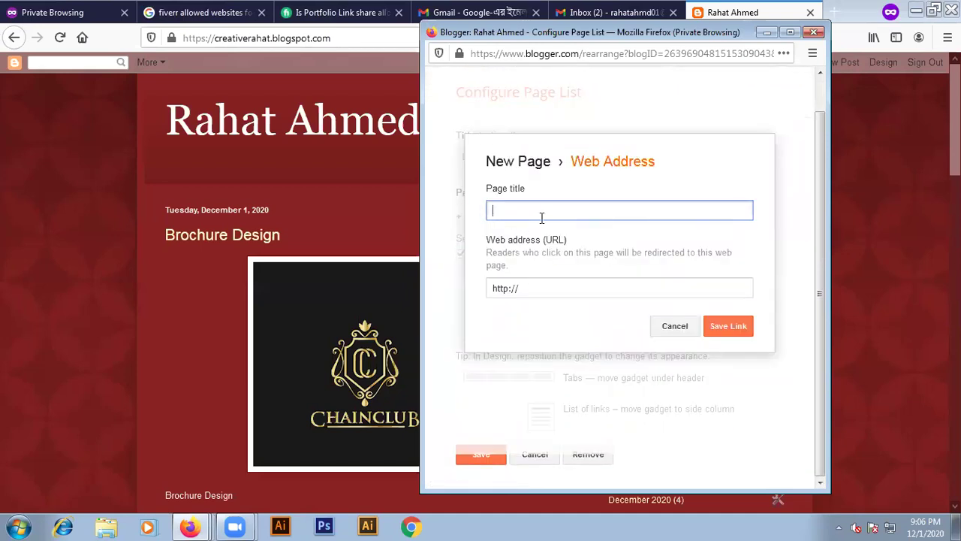
{"action": "type", "text": "Brochure Design"}
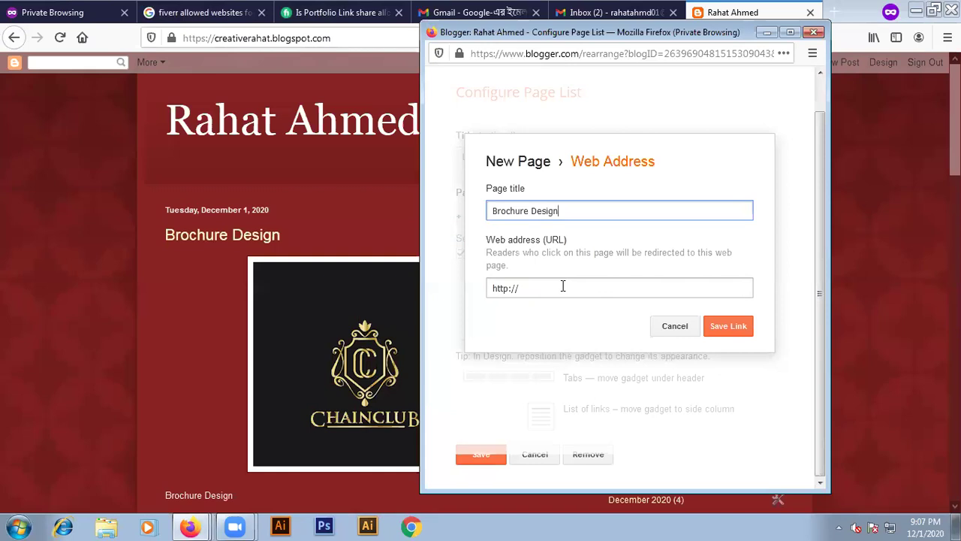
{"action": "left_click", "coordinate": [734, 328]}
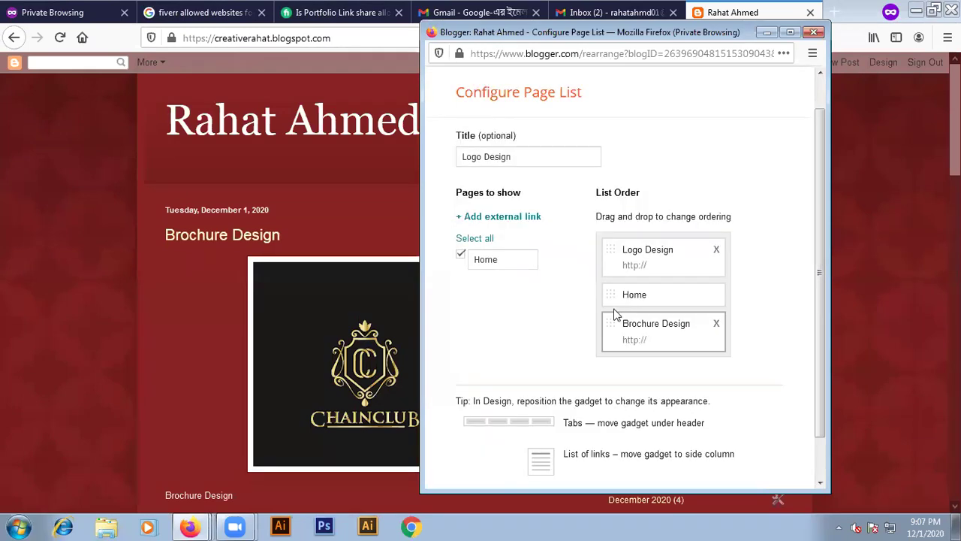
{"action": "scroll", "coordinate": [521, 302], "scroll_direction": "down", "scroll_amount": 1}
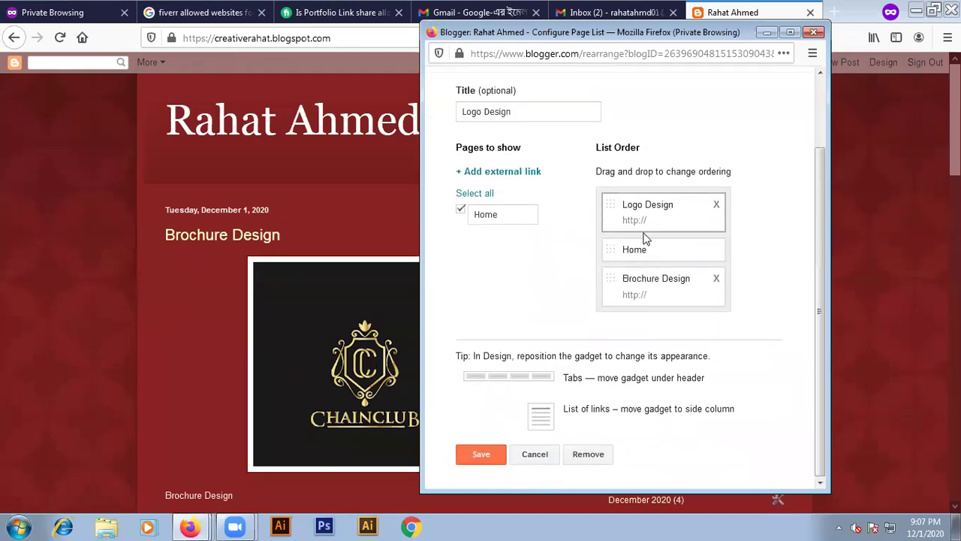
{"action": "left_click", "coordinate": [475, 448]}
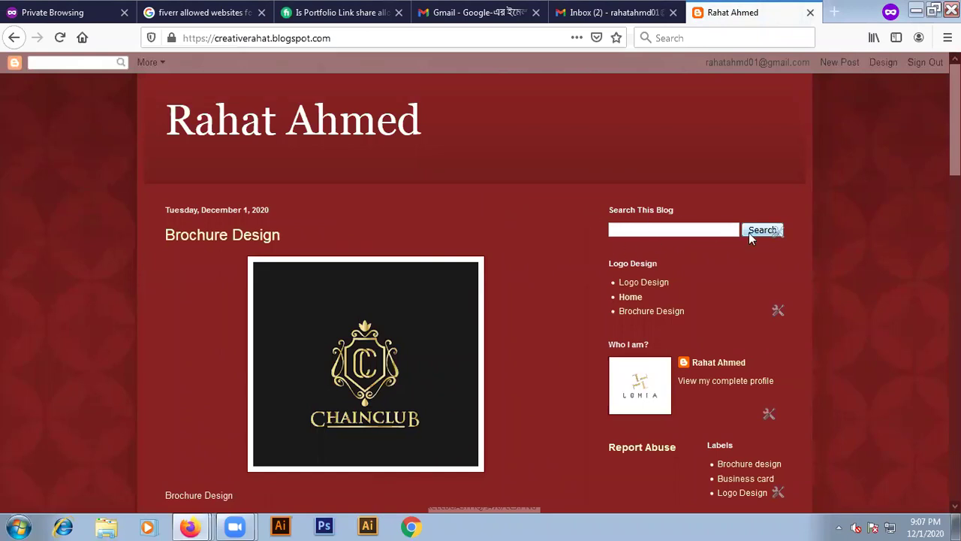
- Remove the Search This Blog gadget from the blog's sidebar and confirm its removal
{"action": "left_click", "coordinate": [778, 231]}
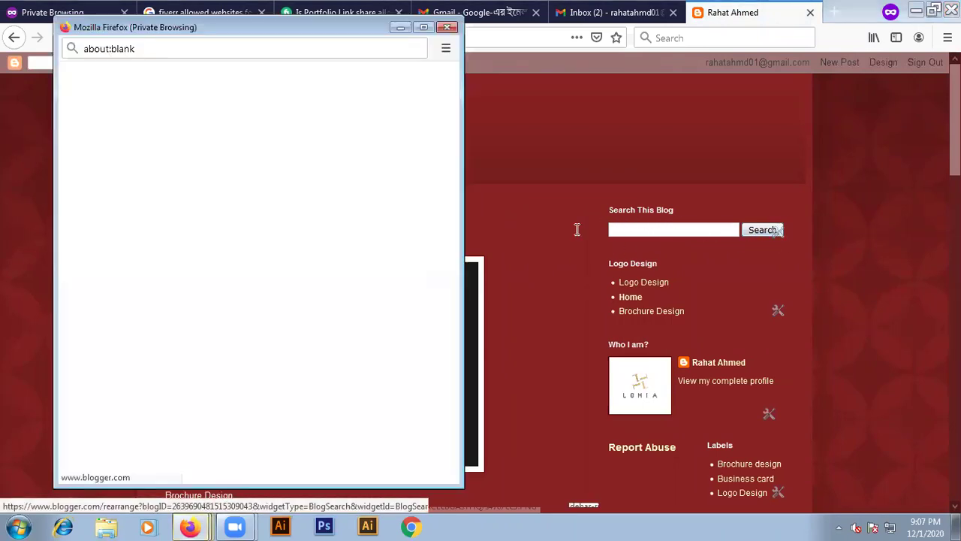
{"action": "left_click_drag", "start_coordinate": [353, 34], "coordinate": [627, 23]}
{"action": "left_click", "coordinate": [497, 233]}
{"action": "left_click", "coordinate": [562, 235]}
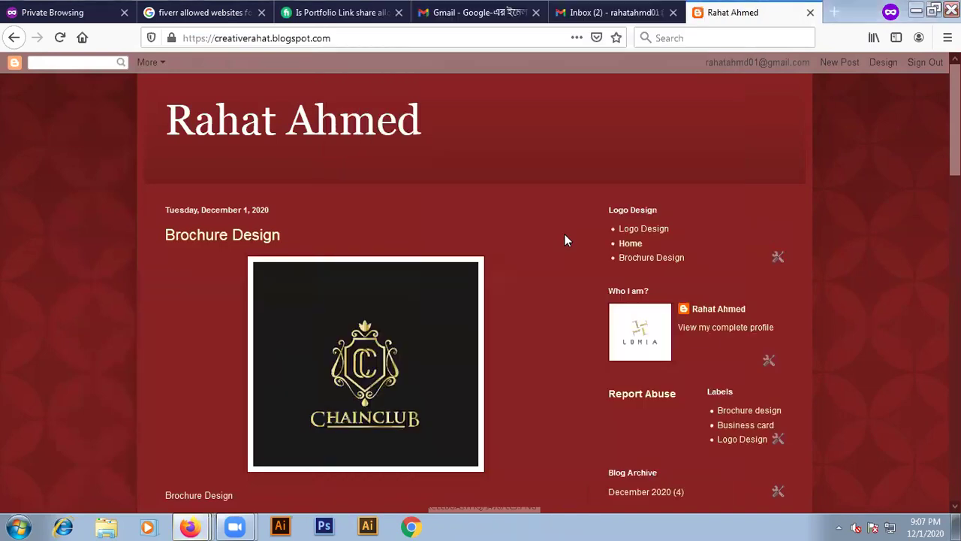
- Remove the Blog Archive gadget from the blog's sidebar and confirm its removal
{"action": "scroll", "coordinate": [618, 244], "scroll_direction": "down", "scroll_amount": 2}
{"action": "scroll", "coordinate": [568, 210], "scroll_direction": "down", "scroll_amount": 2}
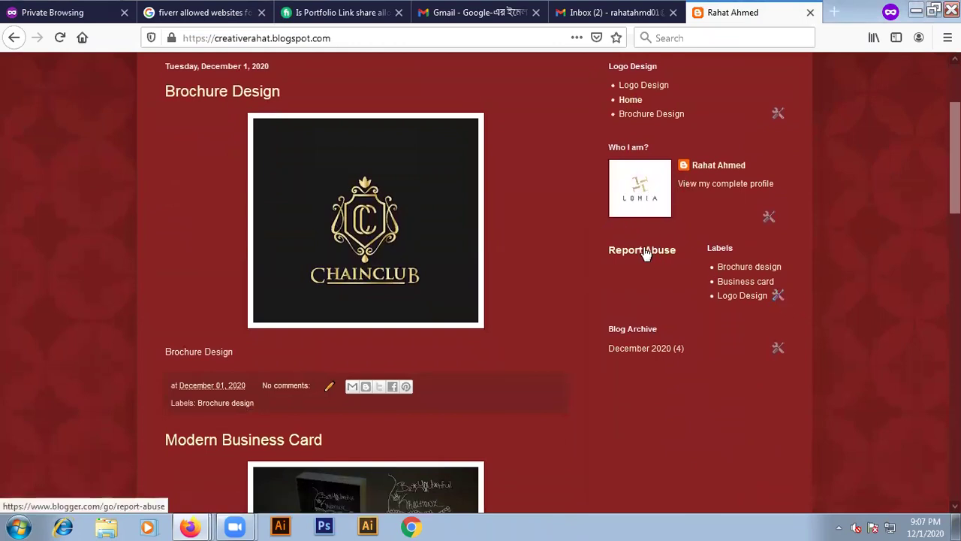
{"action": "left_click", "coordinate": [778, 349]}
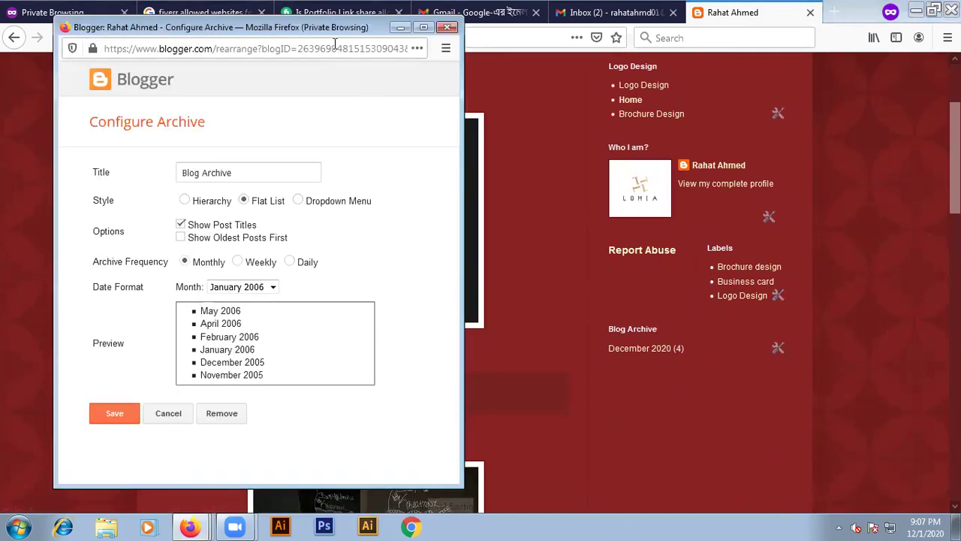
{"action": "left_click_drag", "start_coordinate": [335, 30], "coordinate": [669, 30]}
{"action": "left_click", "coordinate": [565, 412]}
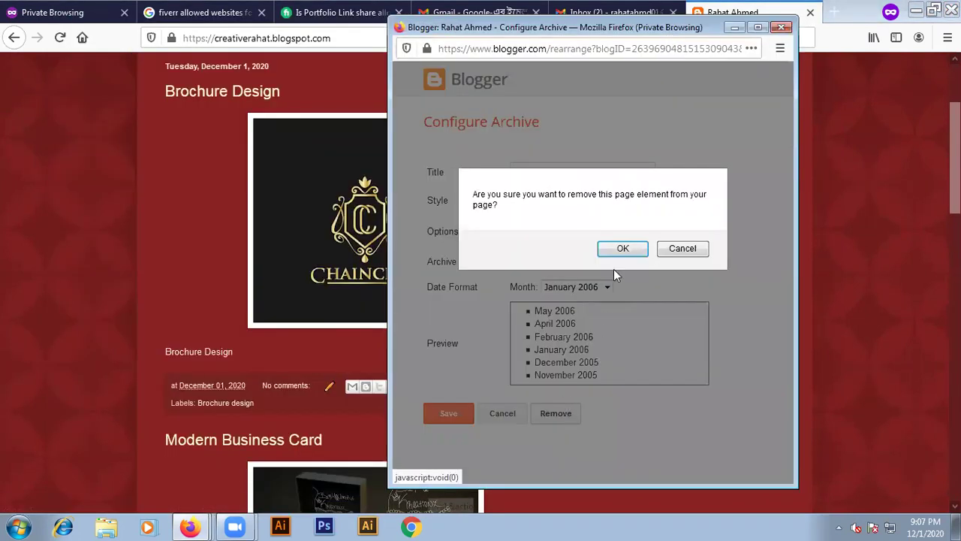
{"action": "left_click", "coordinate": [623, 248]}
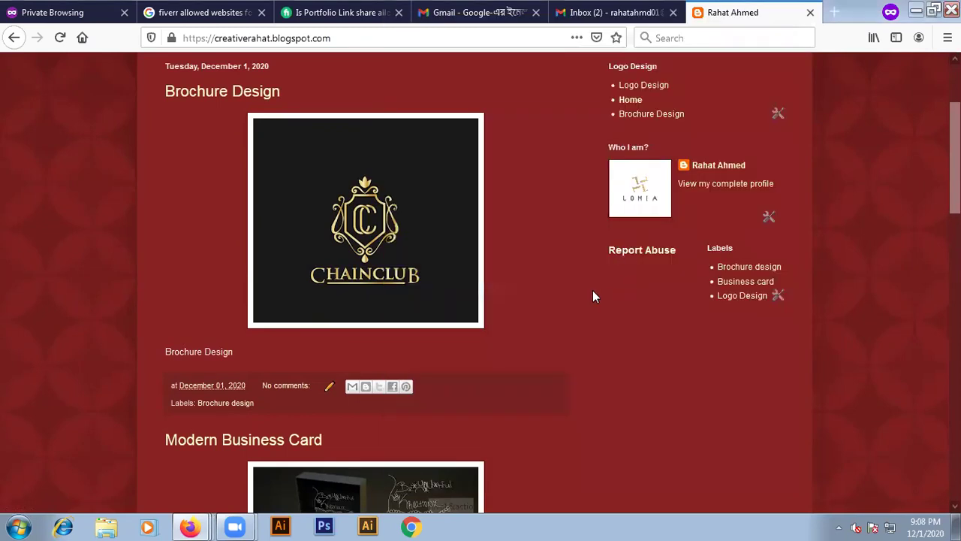
- Open the footer attribution gadget's settings and enter Graphic Design as the copyright text
{"action": "scroll", "coordinate": [593, 295], "scroll_direction": "down", "scroll_amount": 10}
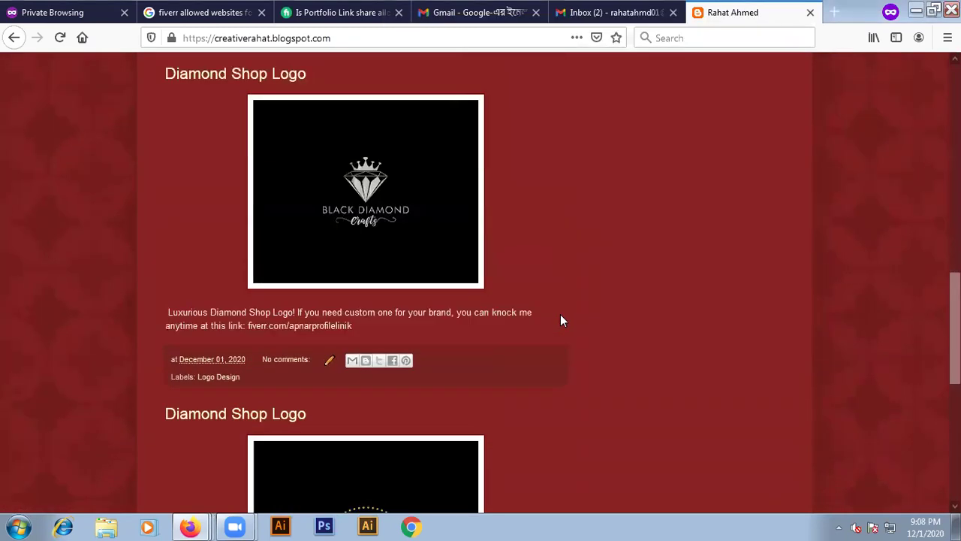
{"action": "scroll", "coordinate": [451, 263], "scroll_direction": "down", "scroll_amount": 3}
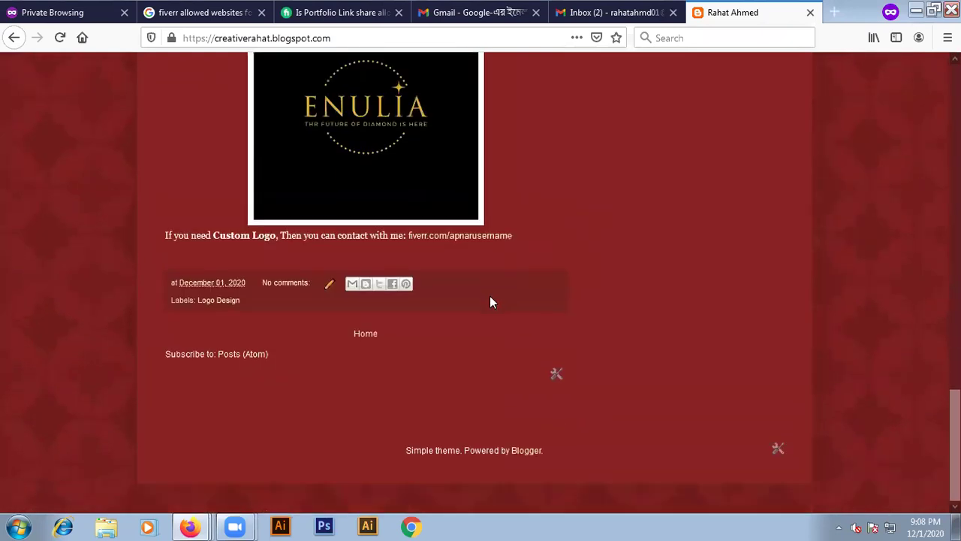
{"action": "scroll", "coordinate": [472, 364], "scroll_direction": "up", "scroll_amount": 3}
{"action": "scroll", "coordinate": [489, 399], "scroll_direction": "down", "scroll_amount": 3}
{"action": "left_click", "coordinate": [779, 450]}
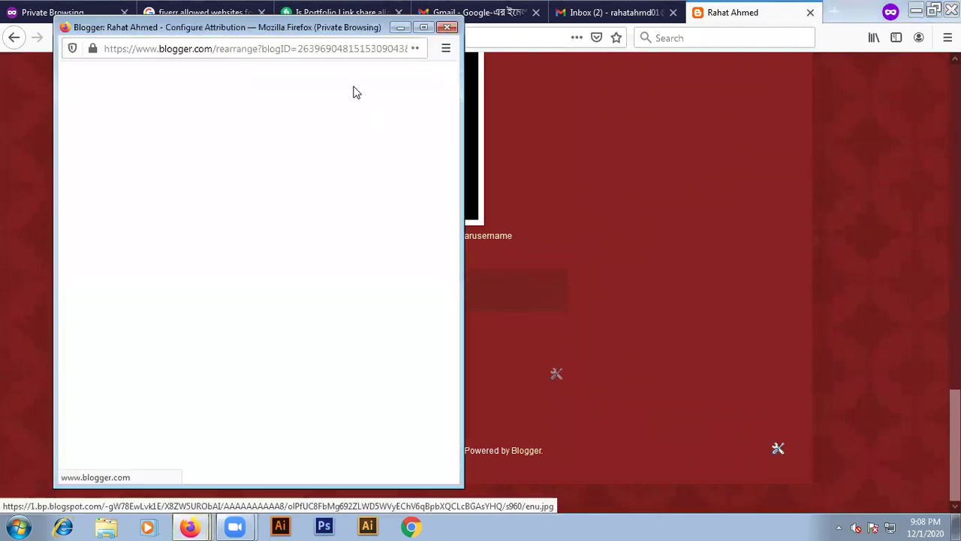
{"action": "left_click_drag", "start_coordinate": [343, 38], "coordinate": [649, 33]}
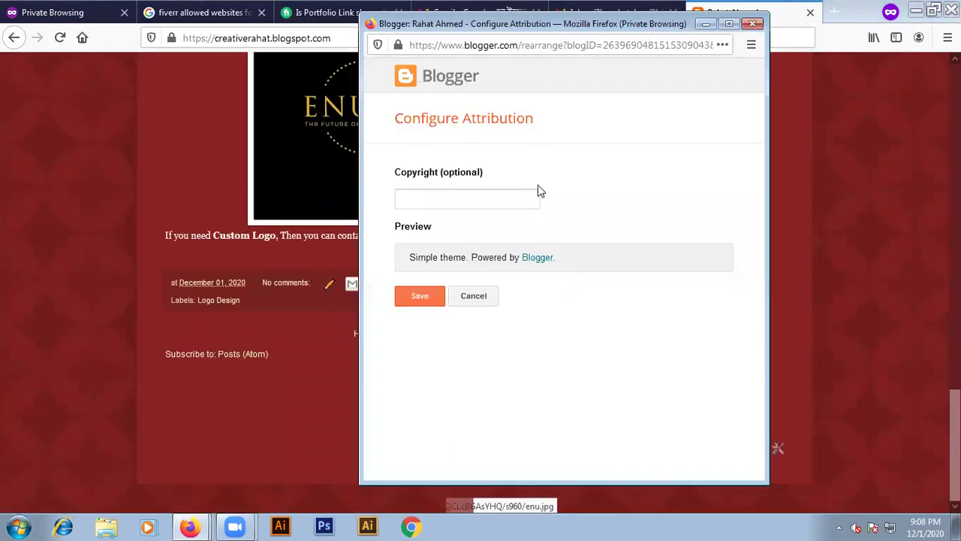
{"action": "left_click", "coordinate": [461, 199]}
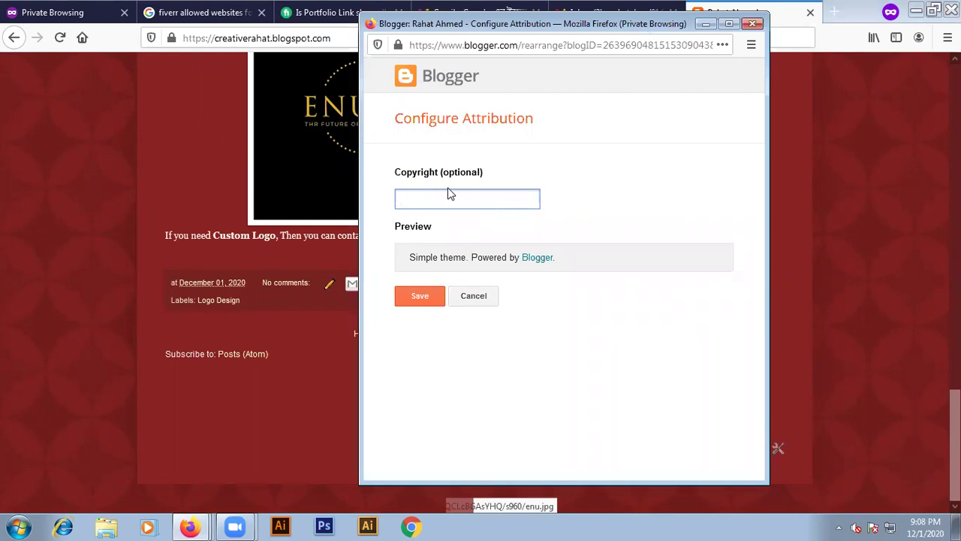
{"action": "type", "text": "Desig"}
{"action": "key", "text": "BackSpace"}
{"action": "key", "text": "BackSpace"}
{"action": "key", "text": "BackSpace"}
{"action": "key", "text": "BackSpace"}
{"action": "key", "text": "BackSpace"}
{"action": "type", "text": "Gr"}
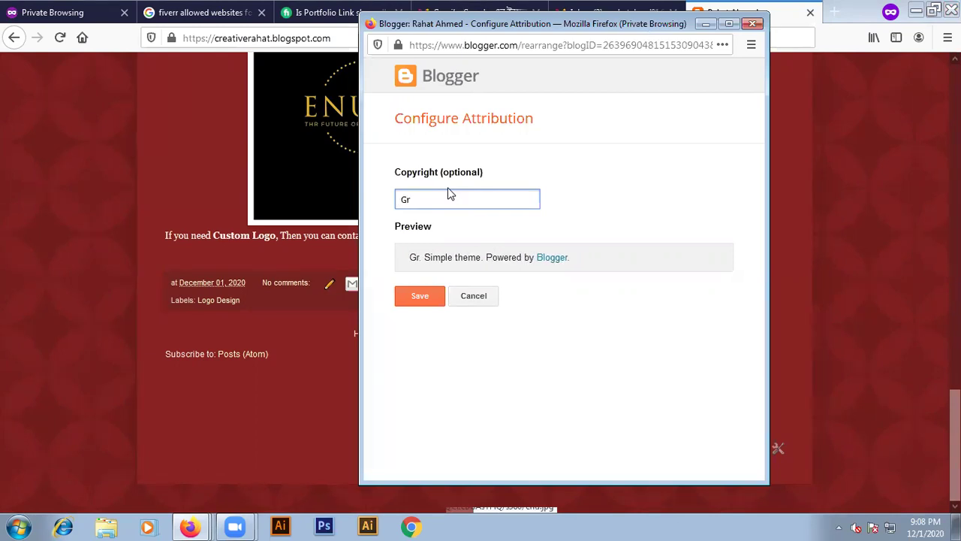
{"action": "type", "text": "aphic Design"}
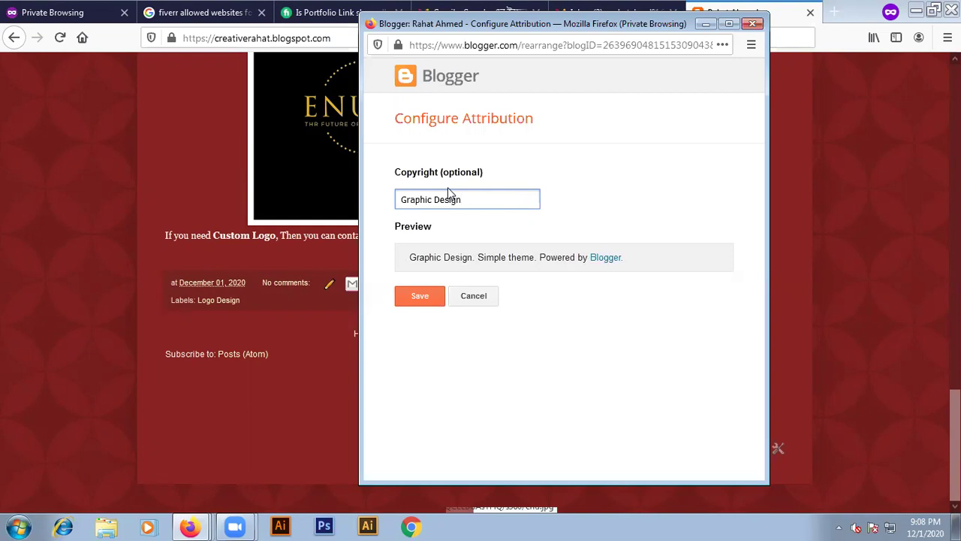
- Expand the copyright text to "Credit Goes to Graphic Designer" plus the designer's first name, save it, and check the footer
{"action": "left_click", "coordinate": [402, 200]}
{"action": "type", "text": "Crea"}
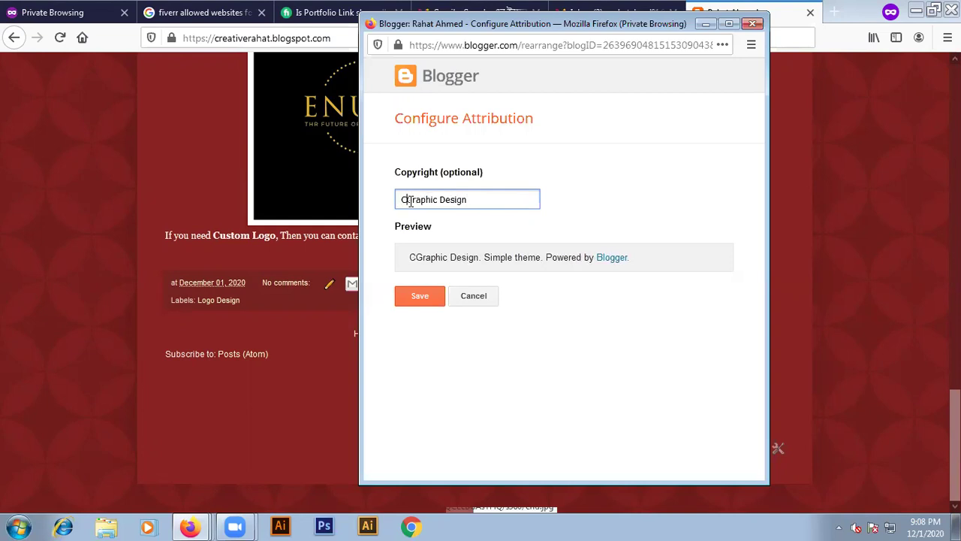
{"action": "key", "text": "BackSpace"}
{"action": "type", "text": "dit"}
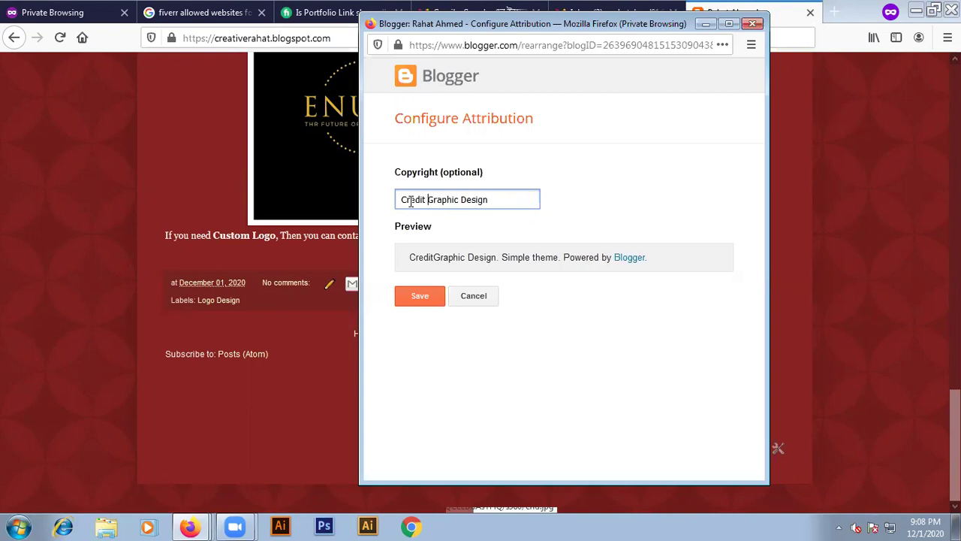
{"action": "type", "text": " Goes to Graphic"}
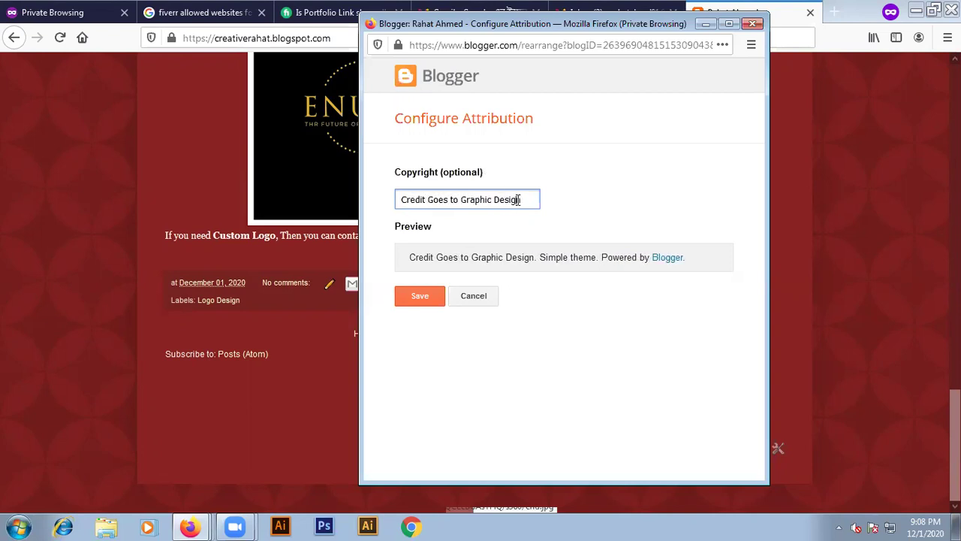
{"action": "type", "text": " Designer Rahat"}
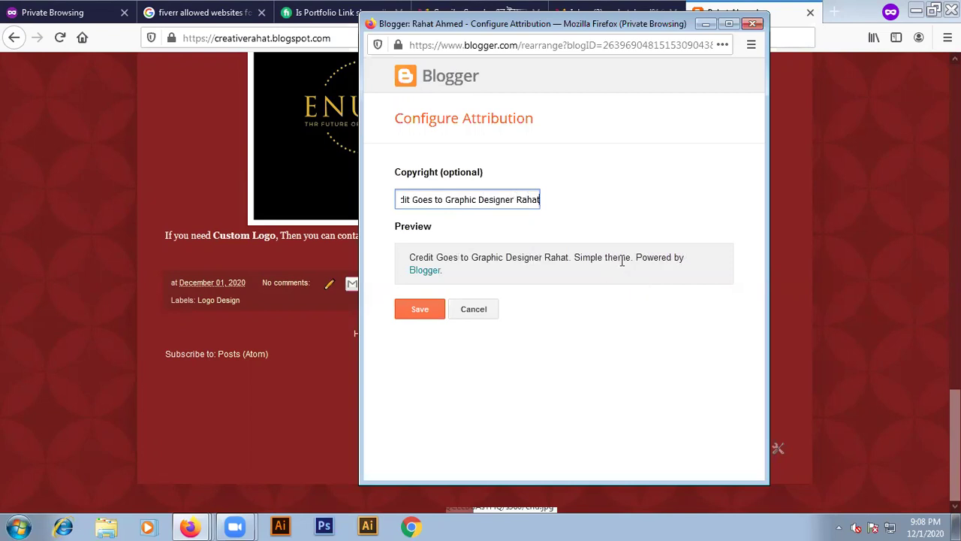
{"action": "left_click", "coordinate": [416, 307]}
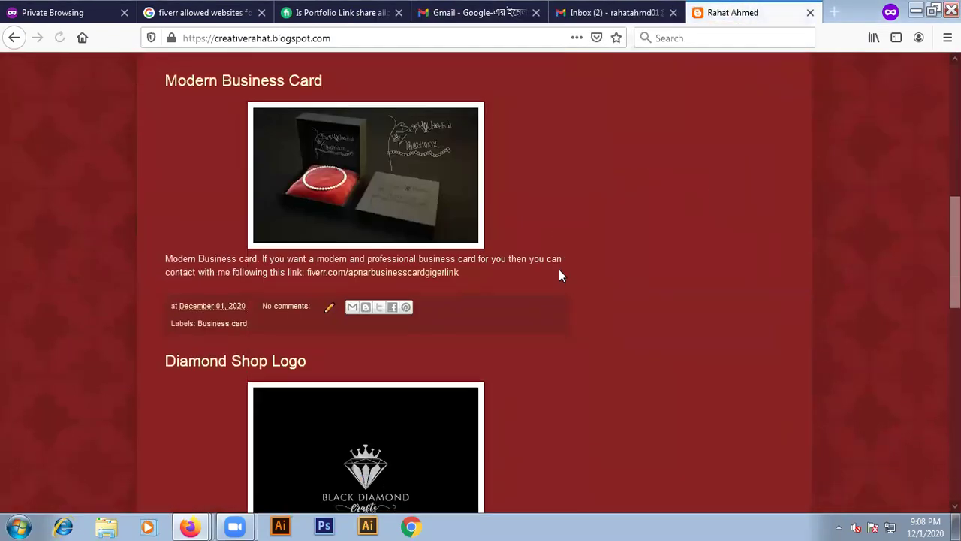
{"action": "scroll", "coordinate": [558, 275], "scroll_direction": "down", "scroll_amount": 10}
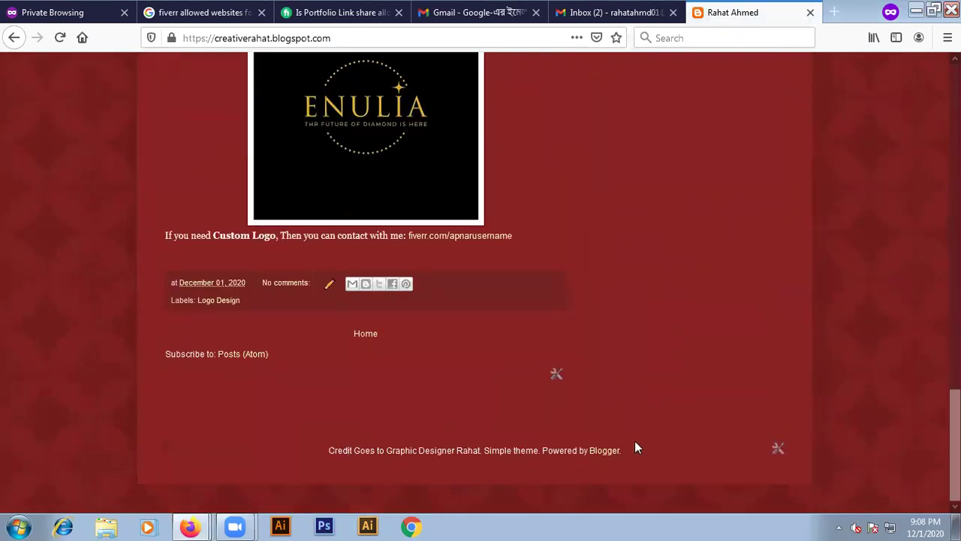
{"action": "scroll", "coordinate": [642, 390], "scroll_direction": "up", "scroll_amount": 10}
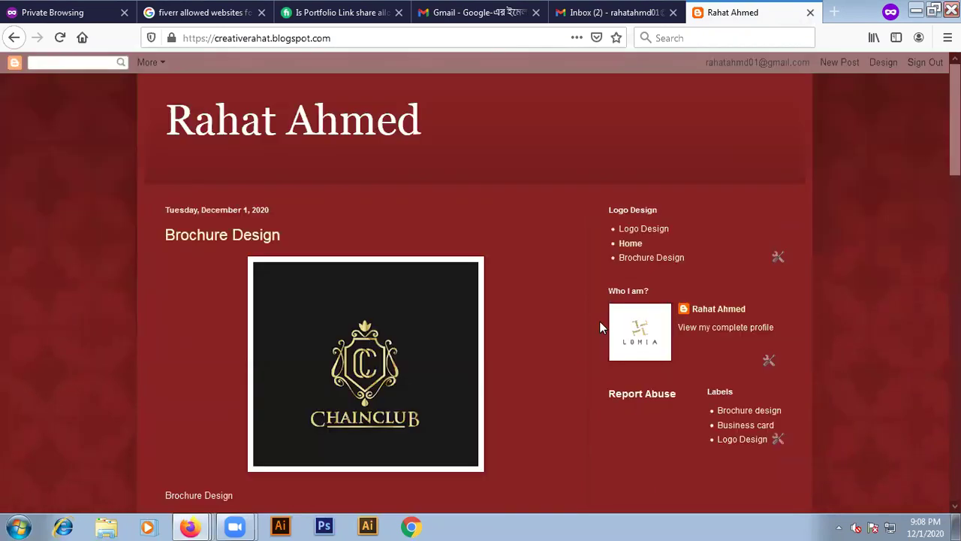
- Copy the blog's home page address and open the settings of the sidebar page list gadget
{"action": "left_click", "coordinate": [633, 243]}
{"action": "left_click", "coordinate": [331, 37]}
{"action": "key", "text": "ctrl+c"}
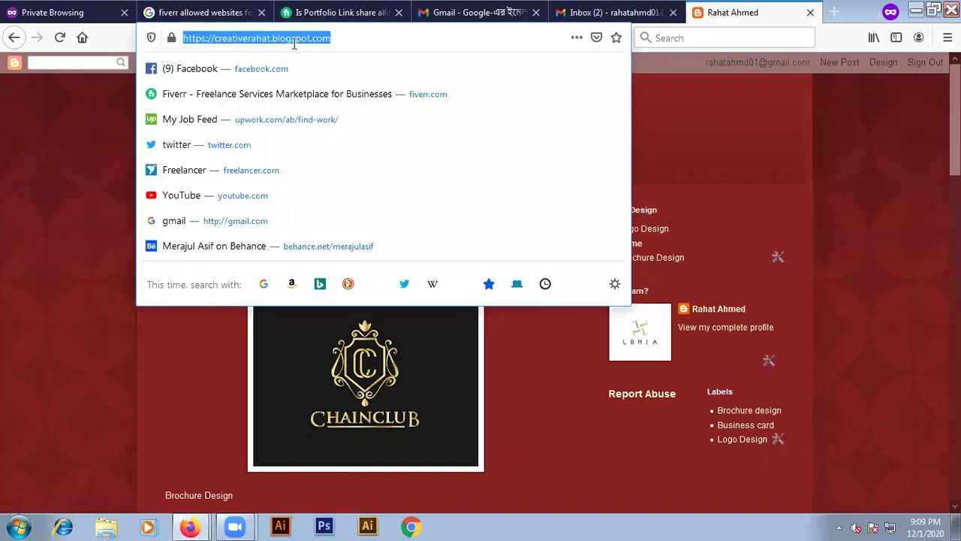
{"action": "left_click", "coordinate": [570, 425]}
{"action": "left_click", "coordinate": [777, 257]}
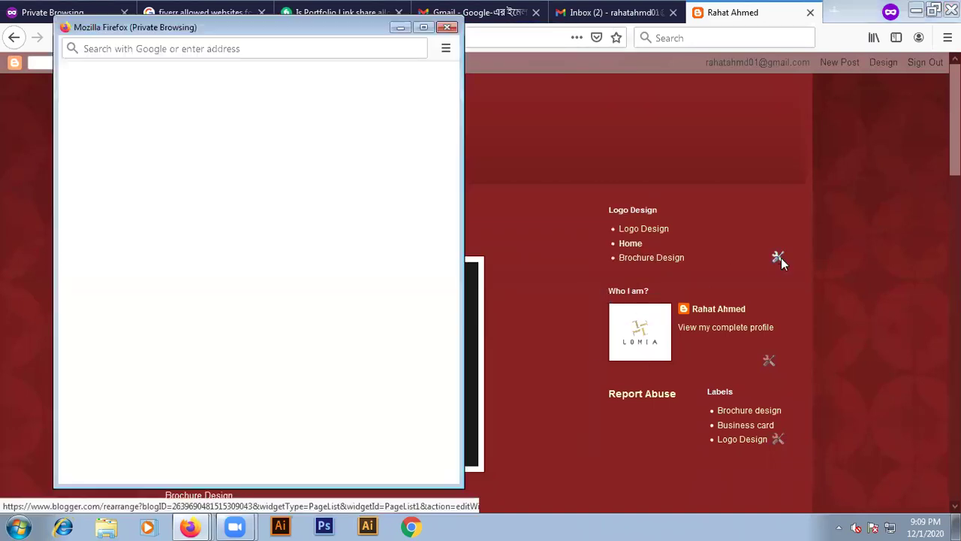
{"action": "left_click_drag", "start_coordinate": [311, 28], "coordinate": [585, 43]}
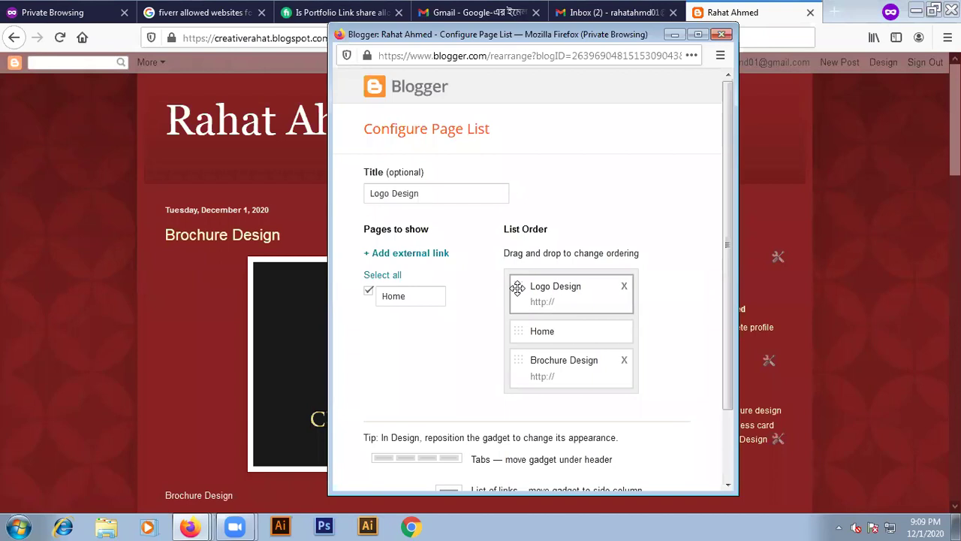
- Try to edit the existing Logo Design link's web address in the page list order
{"action": "double_click", "coordinate": [560, 304]}
{"action": "scroll", "coordinate": [564, 297], "scroll_direction": "down", "scroll_amount": 2}
{"action": "double_click", "coordinate": [543, 229]}
{"action": "left_click", "coordinate": [554, 218]}
{"action": "right_click", "coordinate": [553, 218]}
{"action": "key", "text": "Escape"}
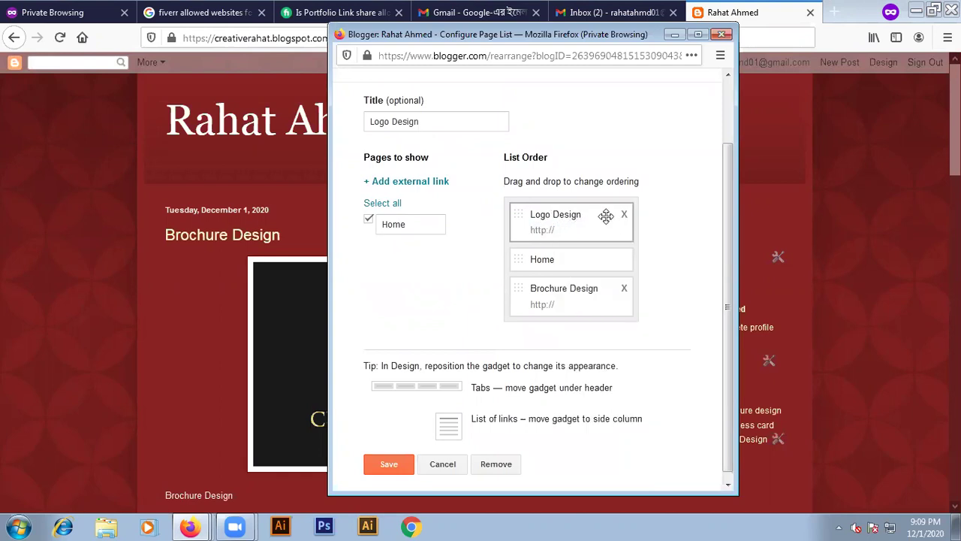
{"action": "double_click", "coordinate": [540, 234]}
- Move Home to the first place in the page list and delete the Logo Design link
{"action": "left_click_drag", "start_coordinate": [557, 270], "coordinate": [555, 214]}
{"action": "left_click", "coordinate": [536, 260]}
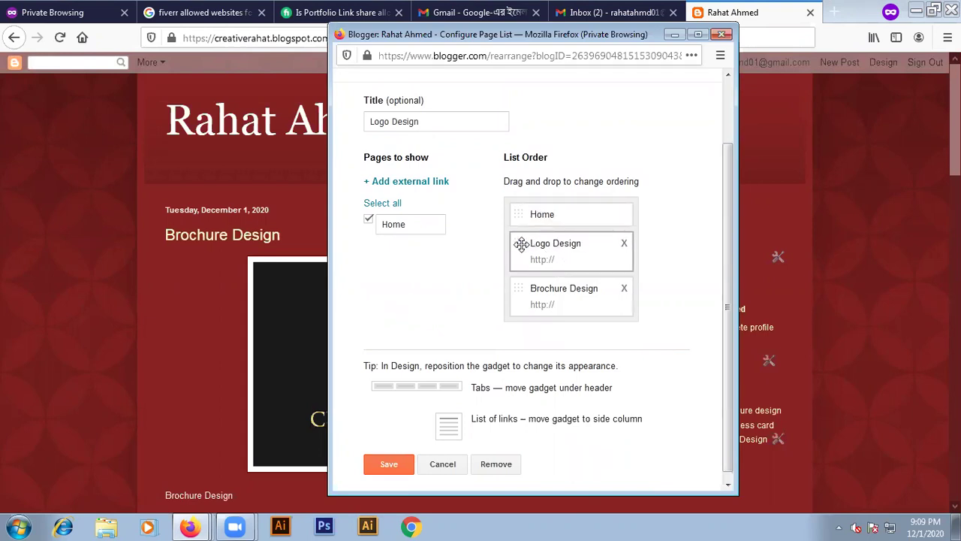
{"action": "left_click", "coordinate": [624, 244]}
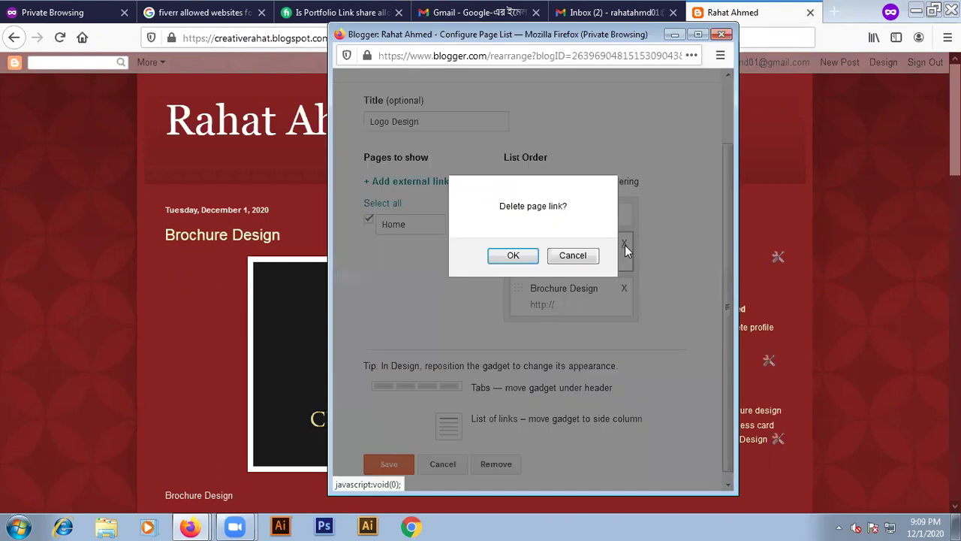
{"action": "left_click", "coordinate": [513, 256]}
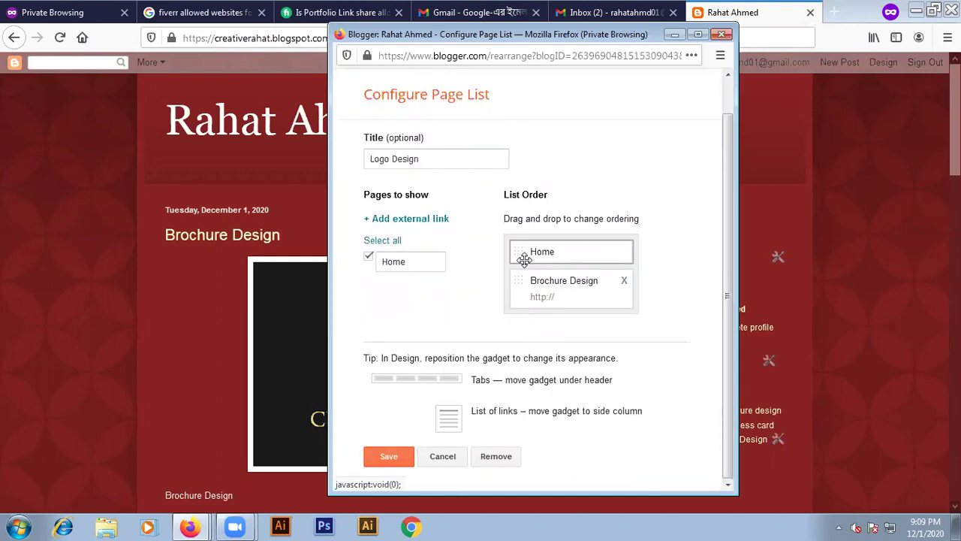
- Add an external link titled Logo Design, using the copied blog address extended with a page path ending in _Logo
{"action": "left_click", "coordinate": [385, 220]}
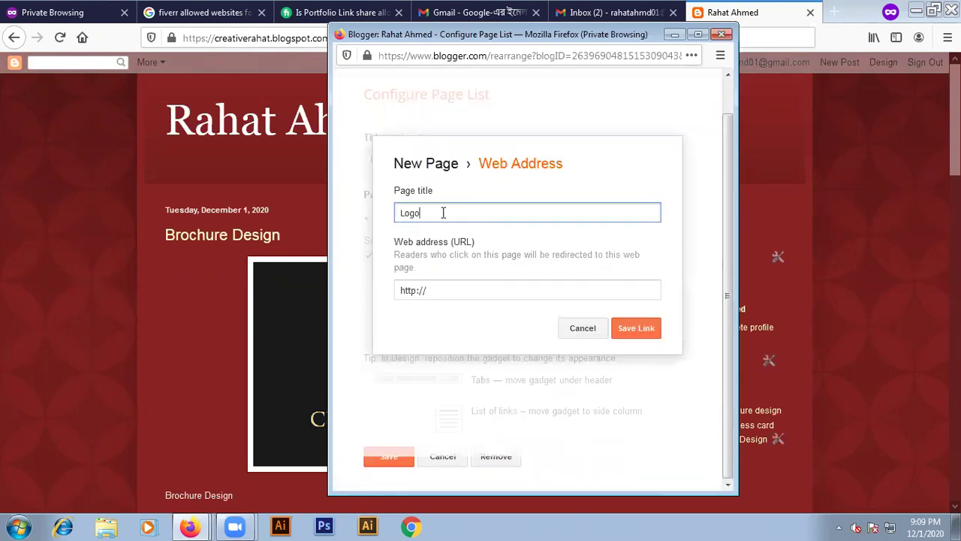
{"action": "type", "text": "Logo Design"}
{"action": "left_click_drag", "start_coordinate": [443, 292], "coordinate": [326, 284]}
{"action": "key", "text": "ctrl+v"}
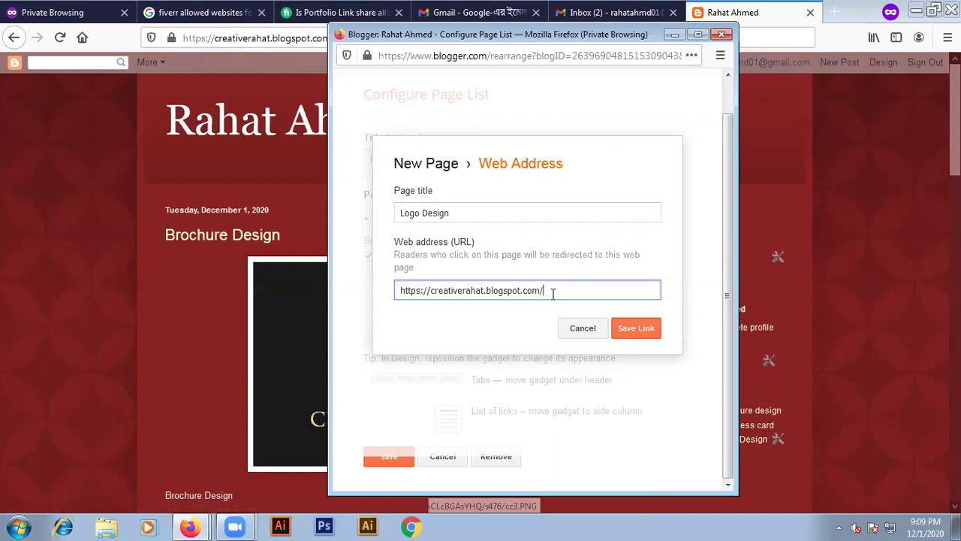
{"action": "left_click", "coordinate": [632, 329]}
- Place the Logo Design link ahead of Brochure Design in the list order and save the page list
{"action": "scroll", "coordinate": [517, 270], "scroll_direction": "down", "scroll_amount": 2}
{"action": "scroll", "coordinate": [503, 259], "scroll_direction": "down", "scroll_amount": 1}
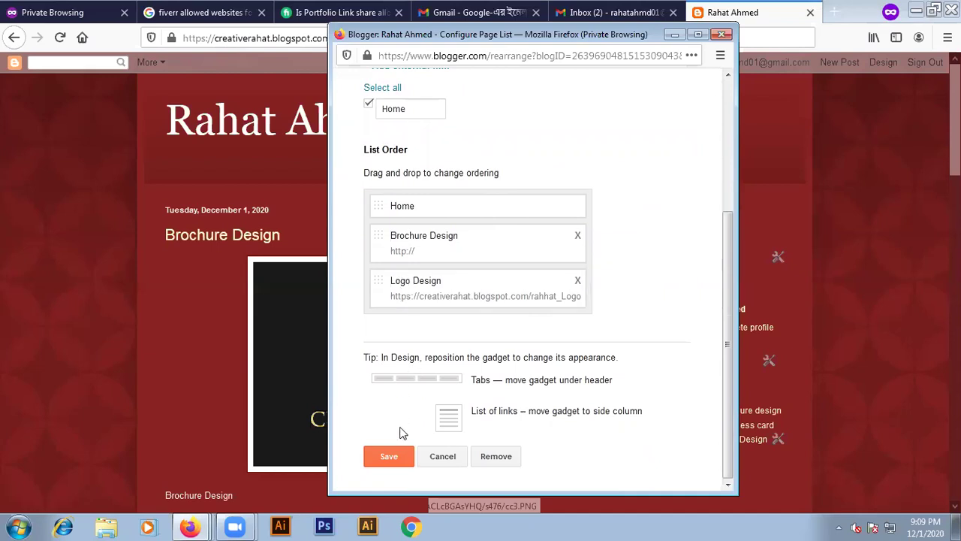
{"action": "left_click_drag", "start_coordinate": [431, 295], "coordinate": [446, 281]}
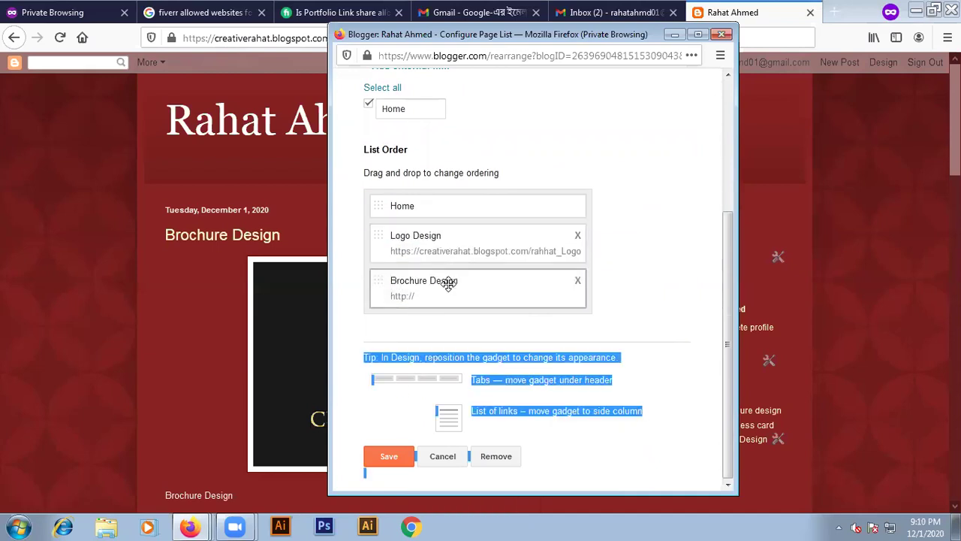
{"action": "left_click", "coordinate": [443, 375]}
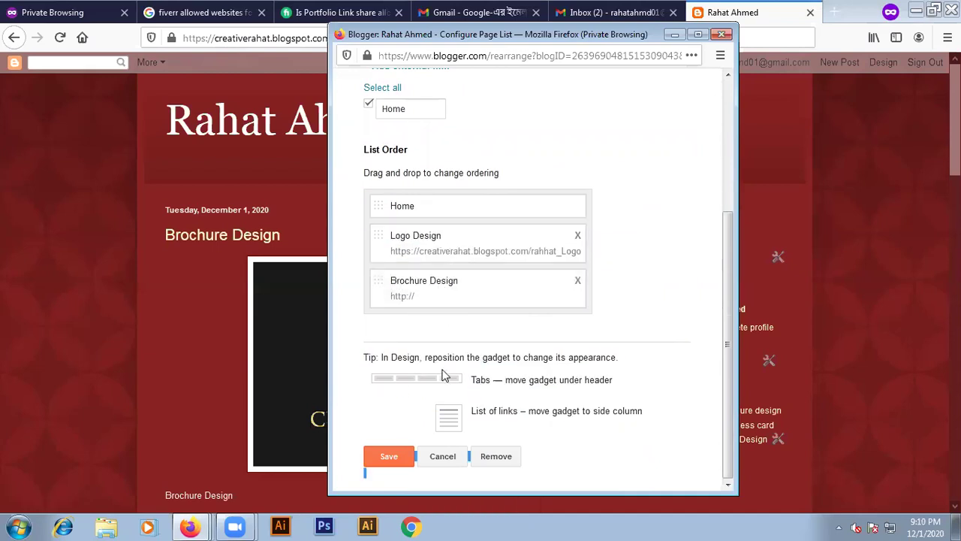
{"action": "left_click", "coordinate": [389, 457]}
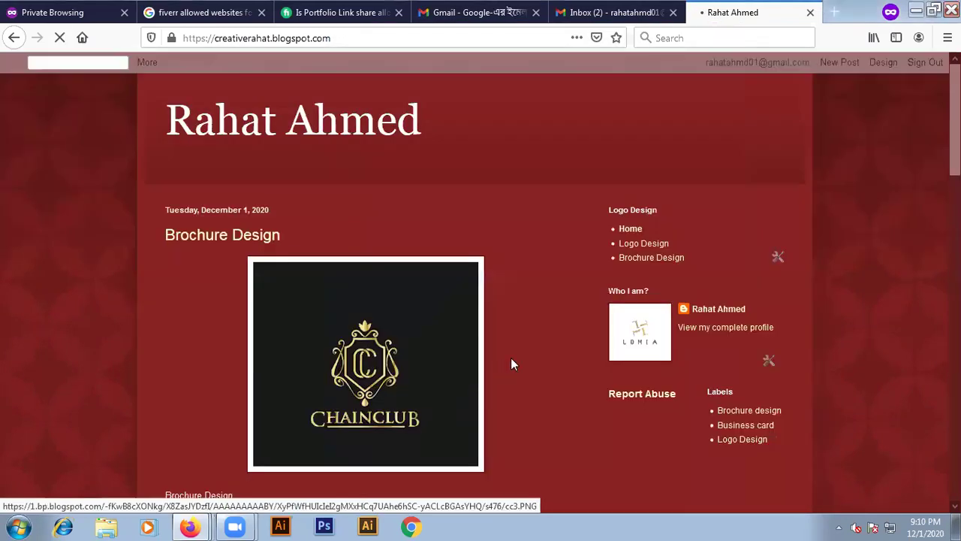
- Test the Logo Design link in the sidebar page list and examine the page it opens
{"action": "left_click", "coordinate": [629, 245]}
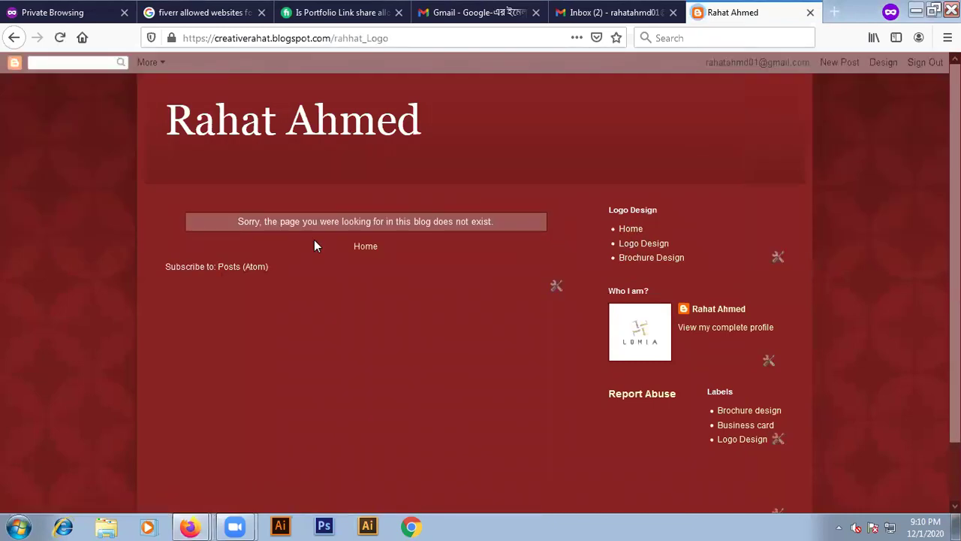
{"action": "scroll", "coordinate": [375, 284], "scroll_direction": "down", "scroll_amount": 2}
{"action": "scroll", "coordinate": [383, 289], "scroll_direction": "up", "scroll_amount": 2}
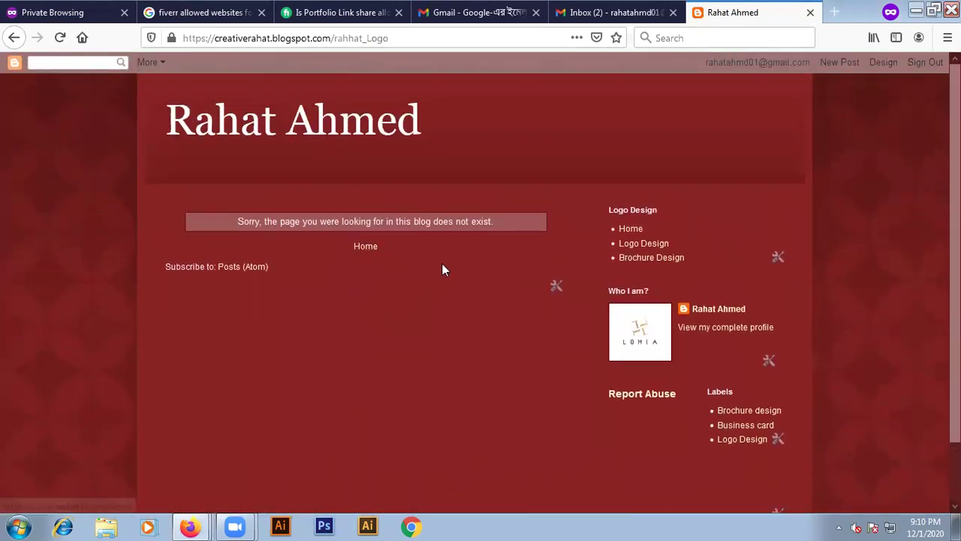
- Return to the blog's home page and look over its posts and its sharing options
{"action": "left_click", "coordinate": [371, 253]}
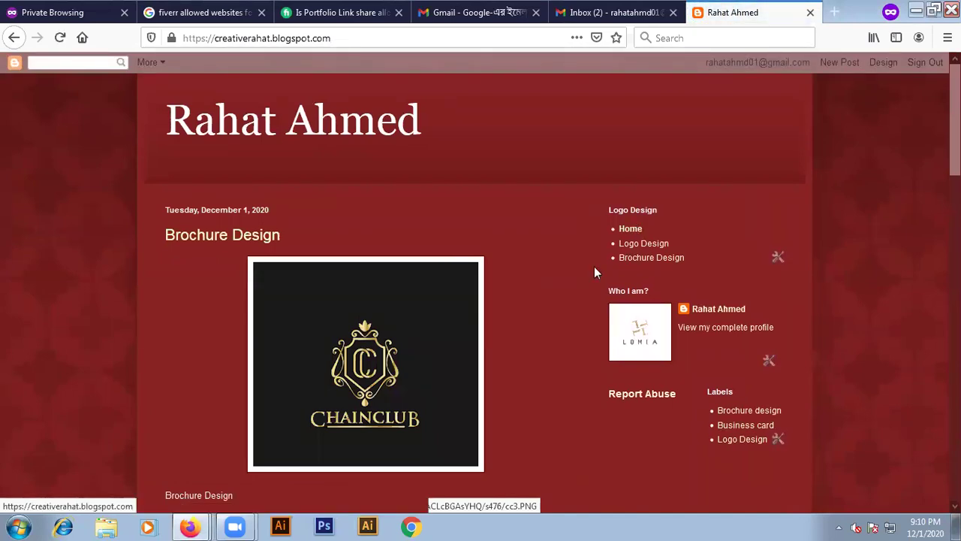
{"action": "scroll", "coordinate": [591, 278], "scroll_direction": "down", "scroll_amount": 5}
{"action": "scroll", "coordinate": [597, 300], "scroll_direction": "up", "scroll_amount": 5}
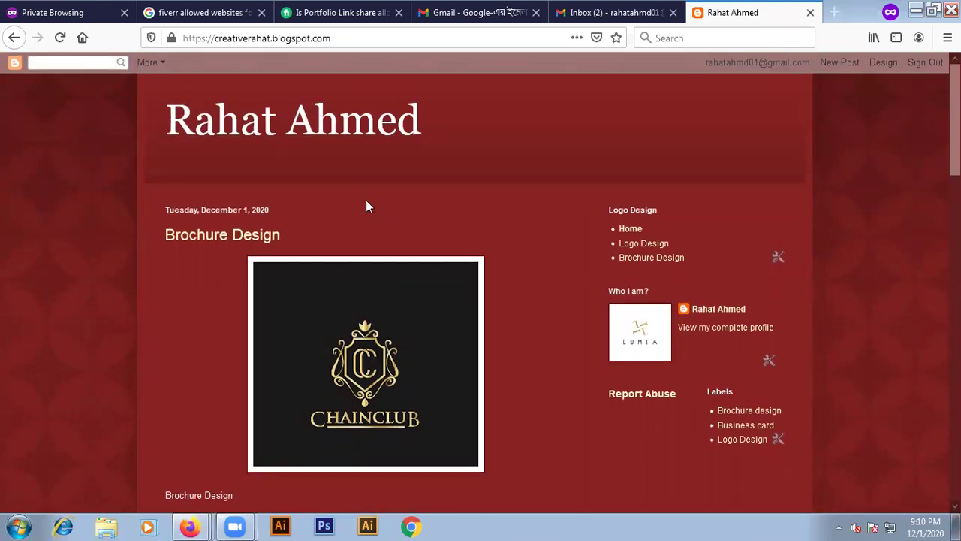
{"action": "scroll", "coordinate": [534, 339], "scroll_direction": "down", "scroll_amount": 3}
{"action": "scroll", "coordinate": [389, 401], "scroll_direction": "up", "scroll_amount": 3}
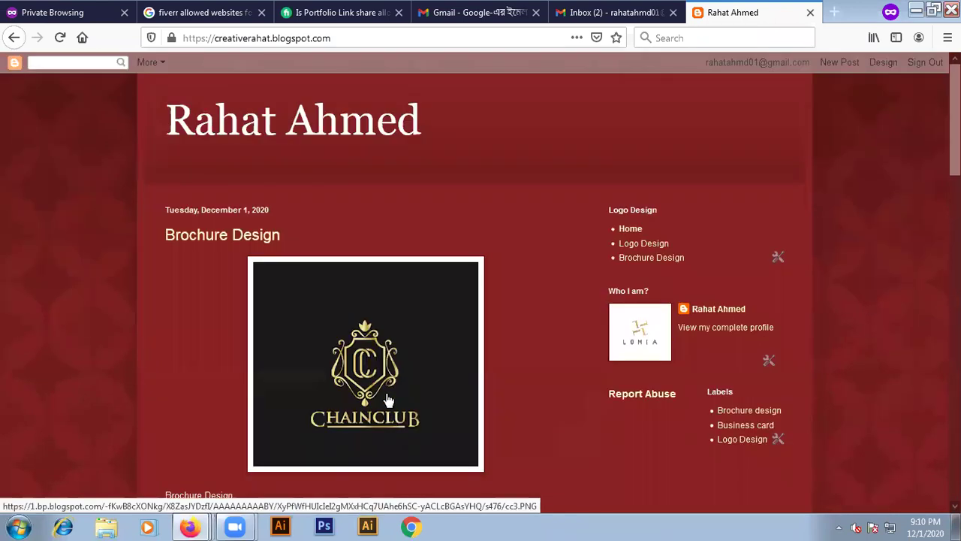
{"action": "left_click", "coordinate": [150, 66]}
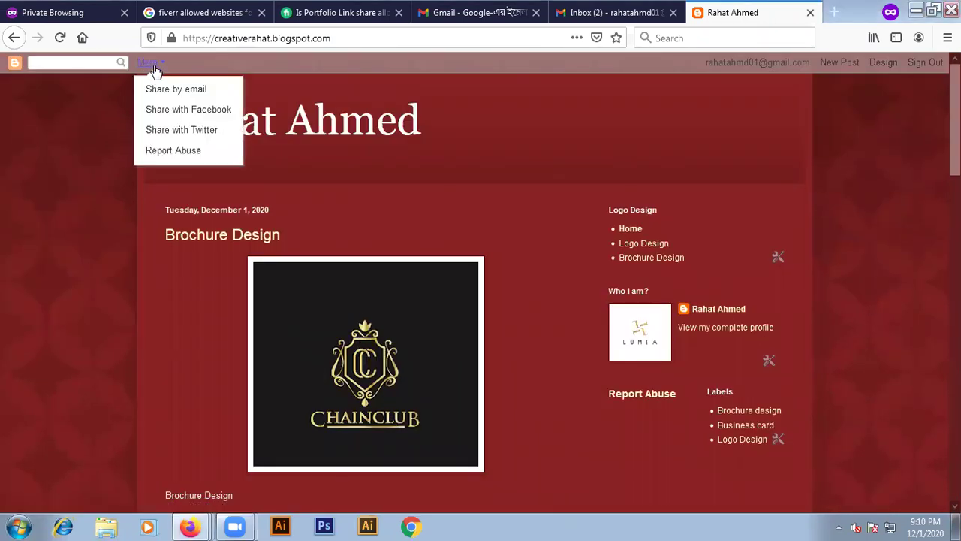
- Open the Brochure Design post from the Blogger post list, examine its comment options, permalink and location settings, and return to the list
{"action": "left_click", "coordinate": [12, 66]}
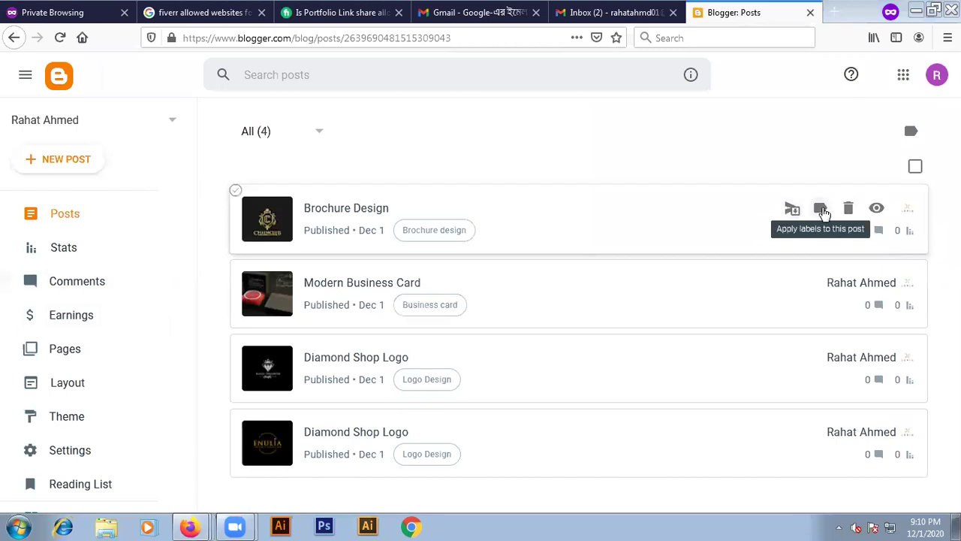
{"action": "left_click", "coordinate": [908, 215]}
{"action": "left_click", "coordinate": [811, 13]}
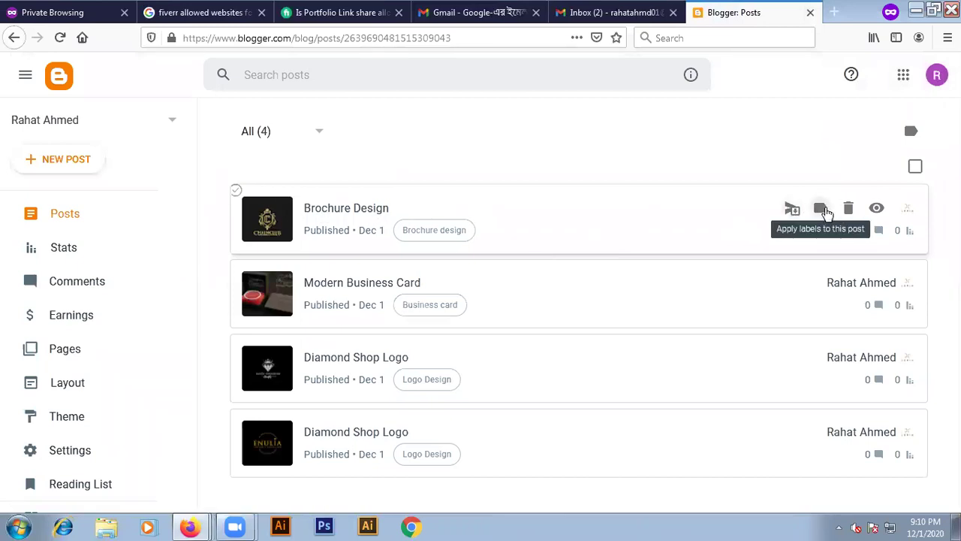
{"action": "left_click", "coordinate": [345, 216]}
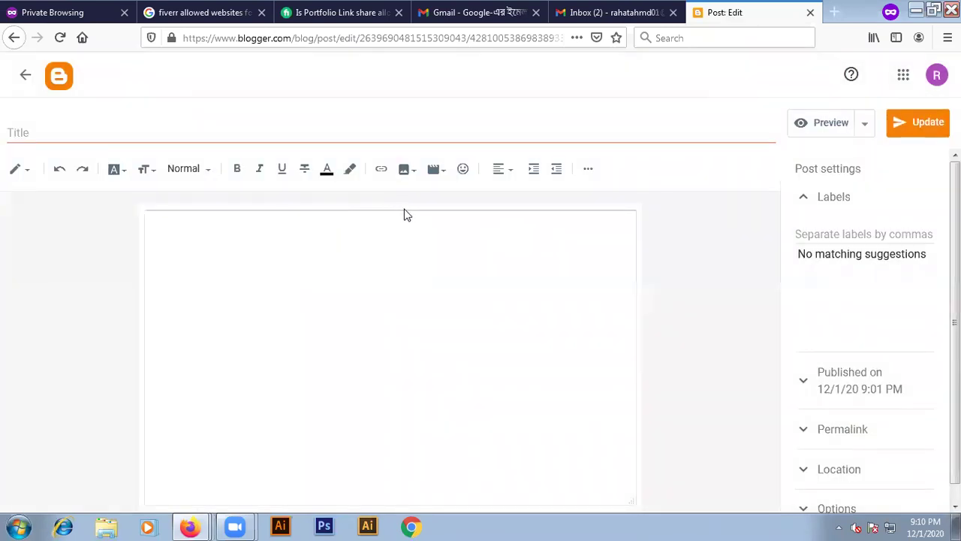
{"action": "scroll", "coordinate": [826, 271], "scroll_direction": "down", "scroll_amount": 1}
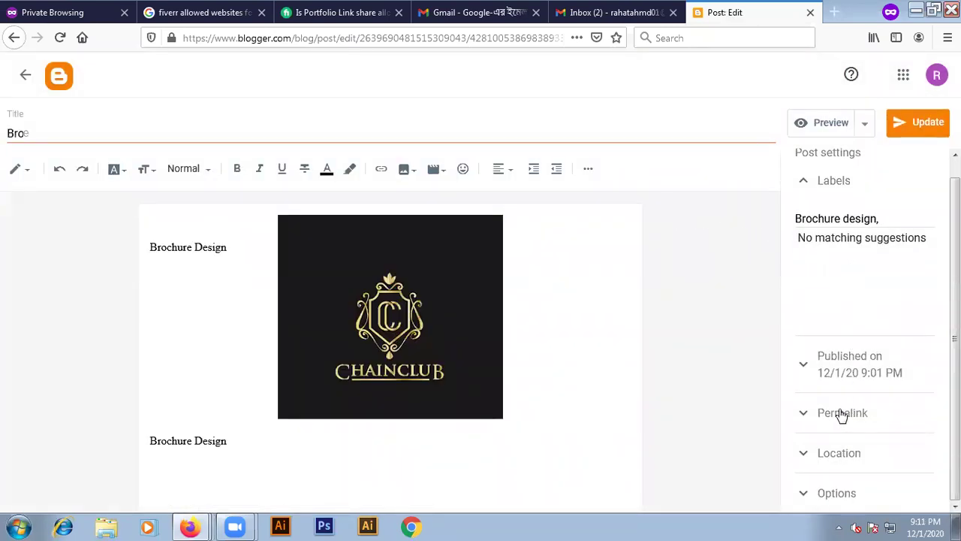
{"action": "left_click", "coordinate": [837, 493]}
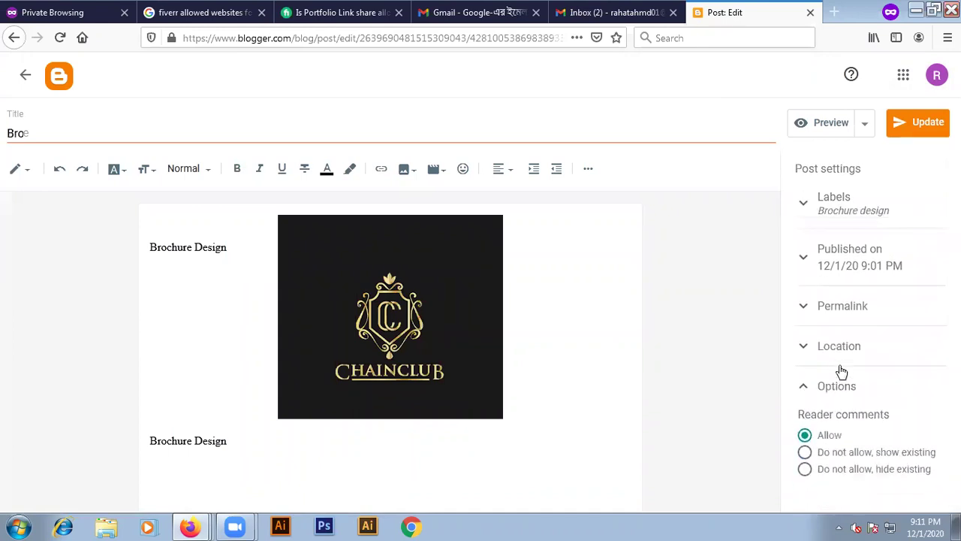
{"action": "left_click", "coordinate": [838, 317]}
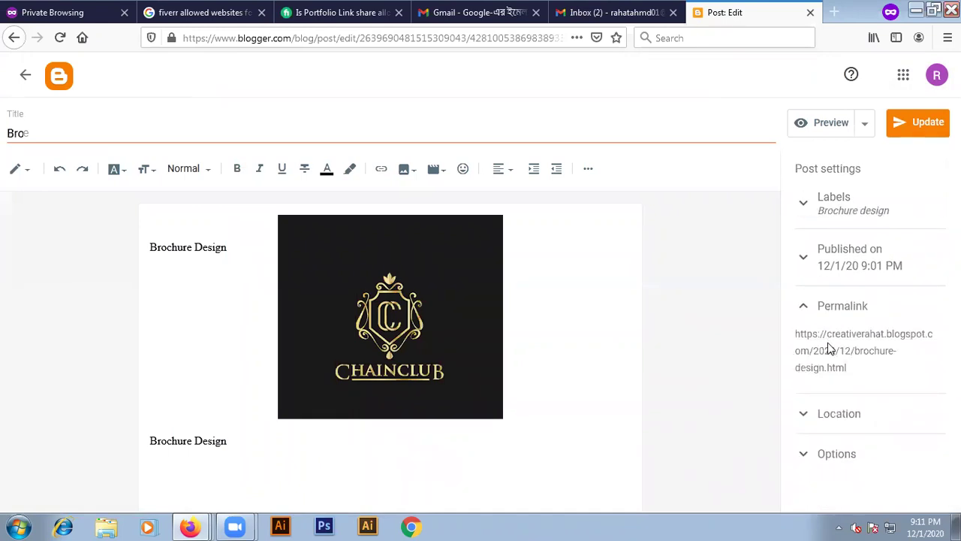
{"action": "double_click", "coordinate": [834, 367]}
{"action": "left_click", "coordinate": [831, 415]}
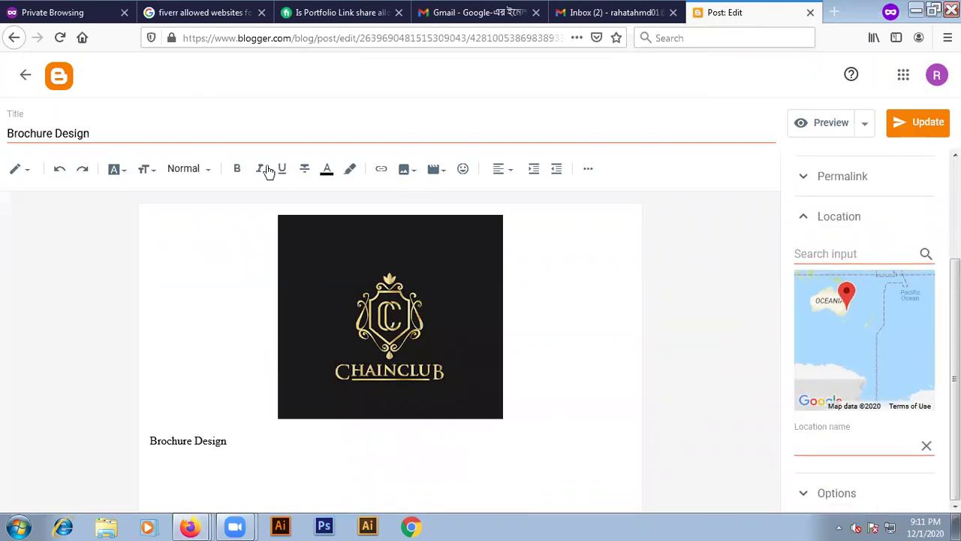
{"action": "scroll", "coordinate": [834, 188], "scroll_direction": "up", "scroll_amount": 3}
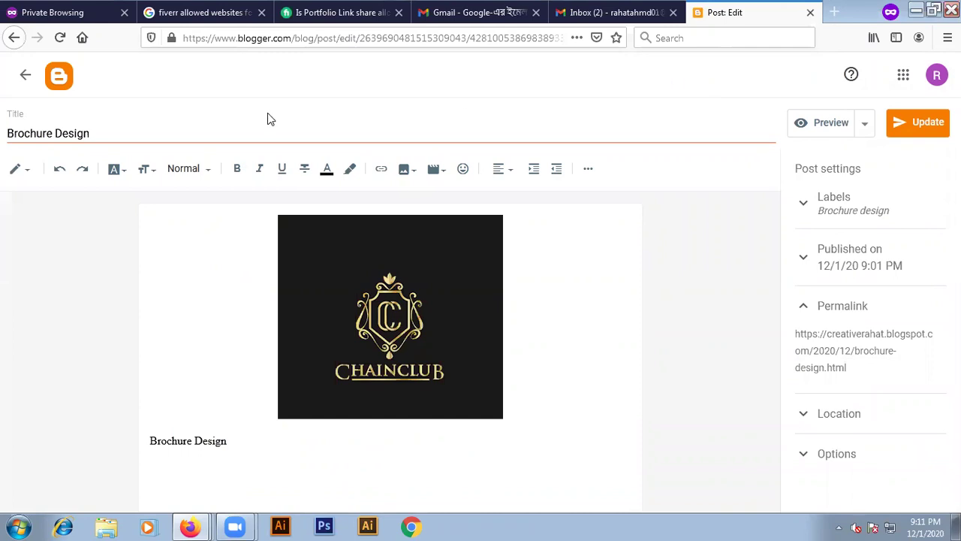
{"action": "left_click", "coordinate": [23, 78]}
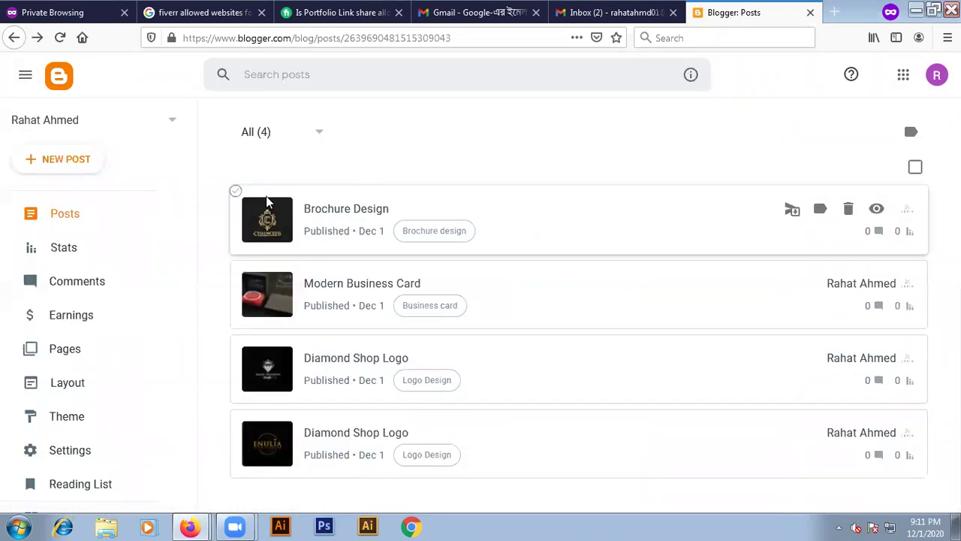
{"action": "left_click", "coordinate": [235, 194]}
{"action": "left_click", "coordinate": [235, 193]}
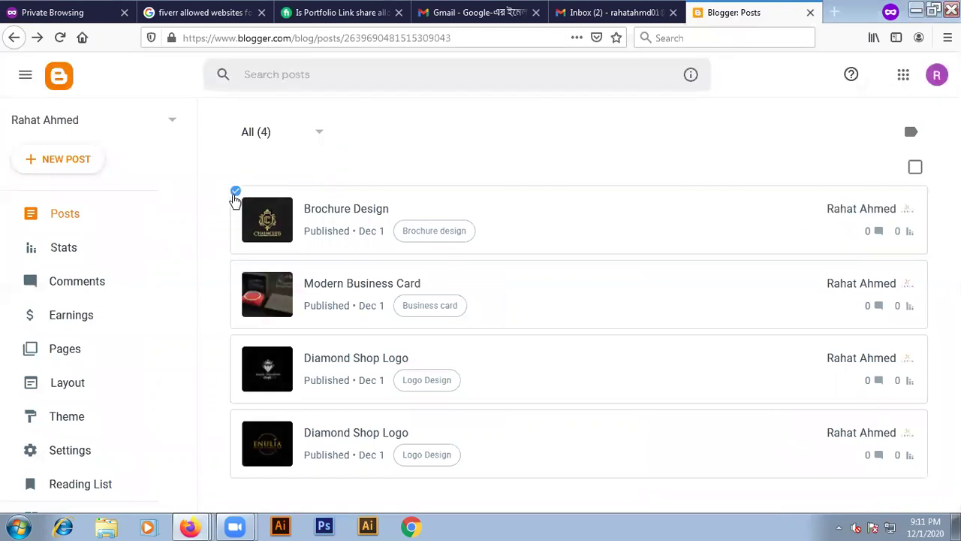
{"action": "left_click", "coordinate": [236, 193]}
{"action": "left_click", "coordinate": [235, 193]}
{"action": "left_click", "coordinate": [236, 193]}
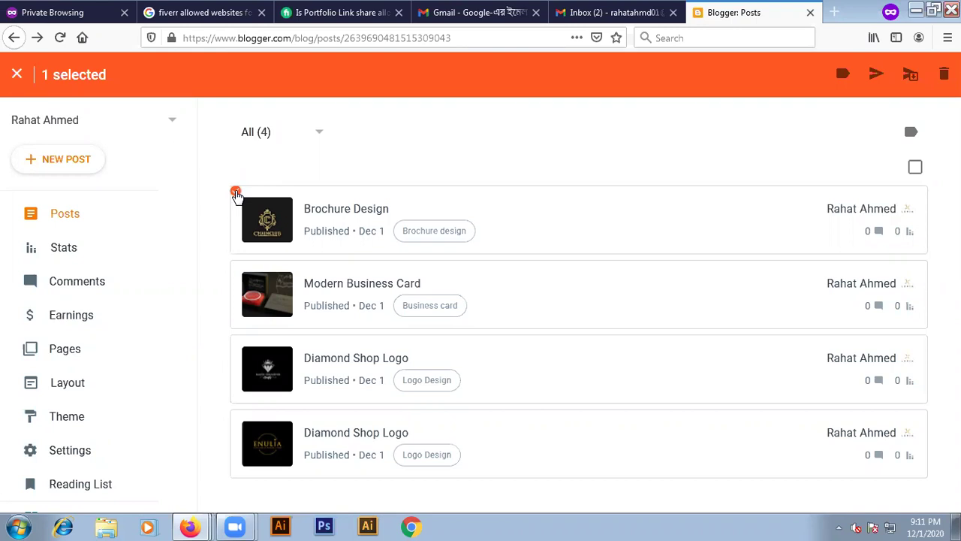
{"action": "left_click", "coordinate": [236, 193]}
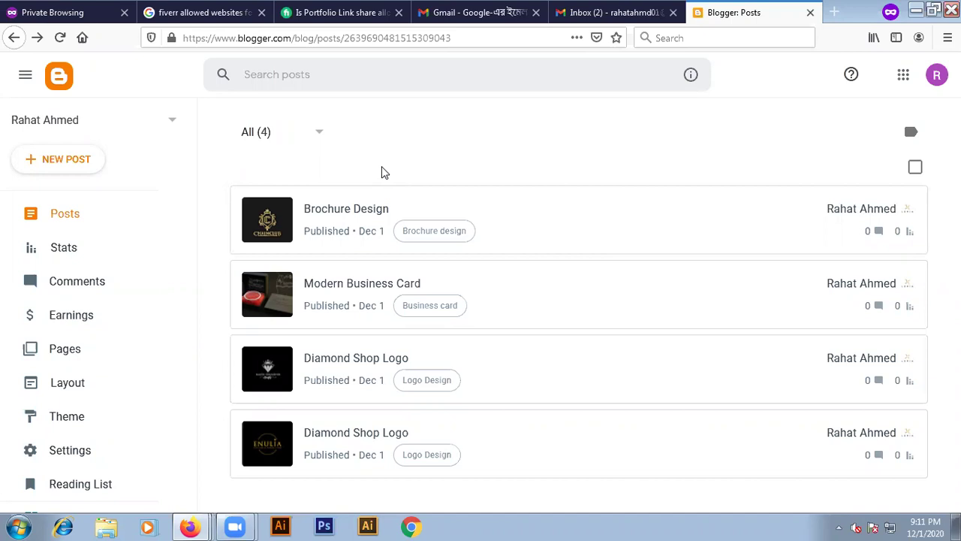
- Remove the page list gadget holding Home, Logo Design and Brochure Design from the blog's sidebar and reload the blog
{"action": "left_click", "coordinate": [14, 38]}
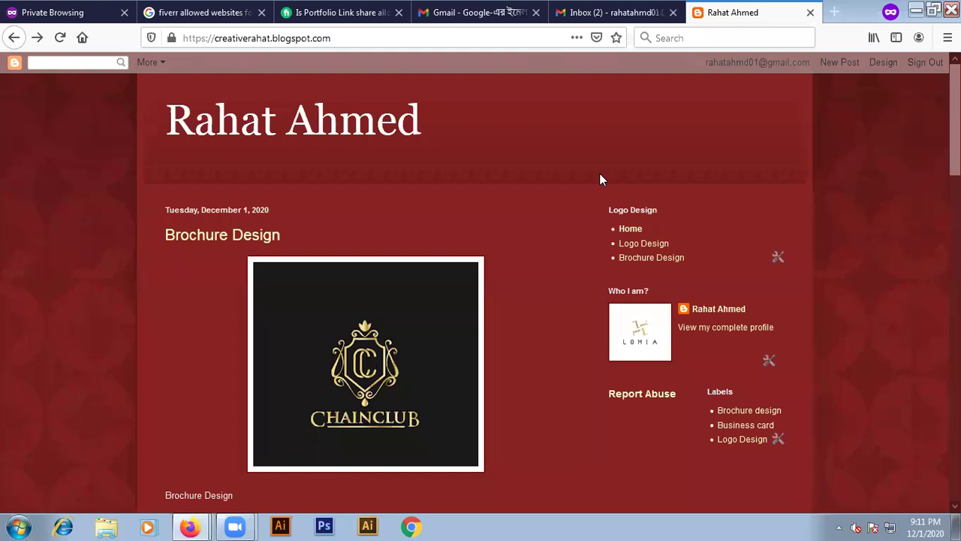
{"action": "left_click", "coordinate": [778, 257]}
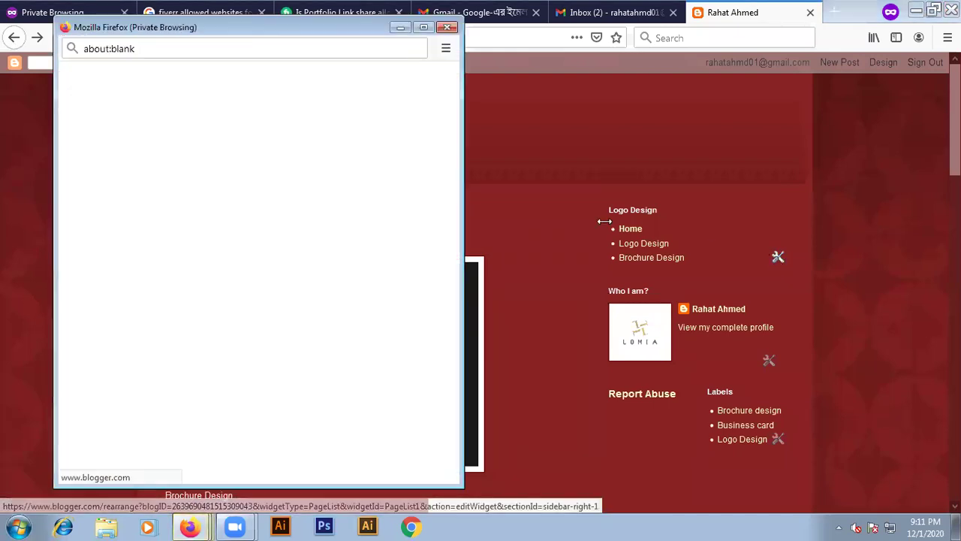
{"action": "left_click_drag", "start_coordinate": [345, 32], "coordinate": [639, 27]}
{"action": "scroll", "coordinate": [481, 337], "scroll_direction": "down", "scroll_amount": 5}
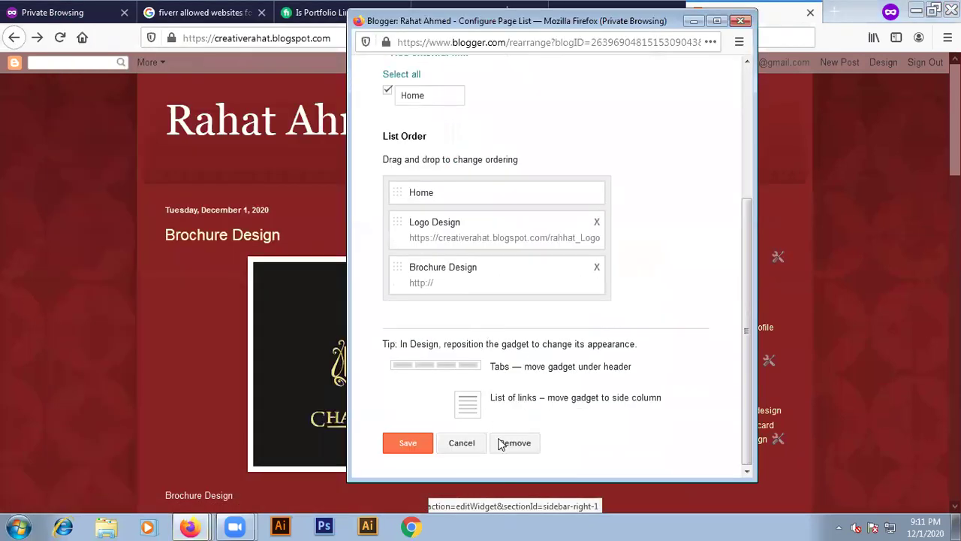
{"action": "left_click", "coordinate": [511, 442]}
{"action": "left_click", "coordinate": [579, 242]}
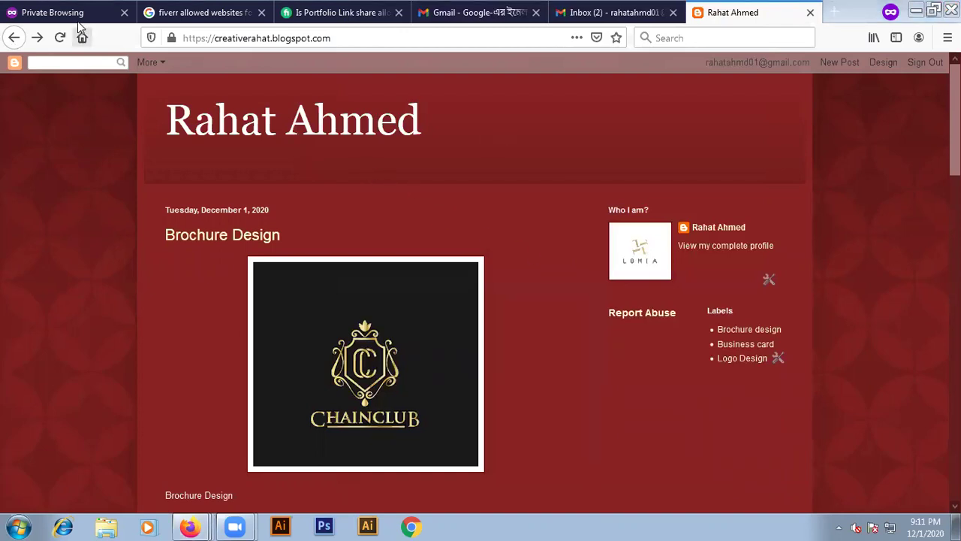
{"action": "left_click", "coordinate": [56, 35]}
- Open the Logo Design label from the sidebar, copy the label page's address and look over its posts
{"action": "scroll", "coordinate": [578, 266], "scroll_direction": "down", "scroll_amount": 2}
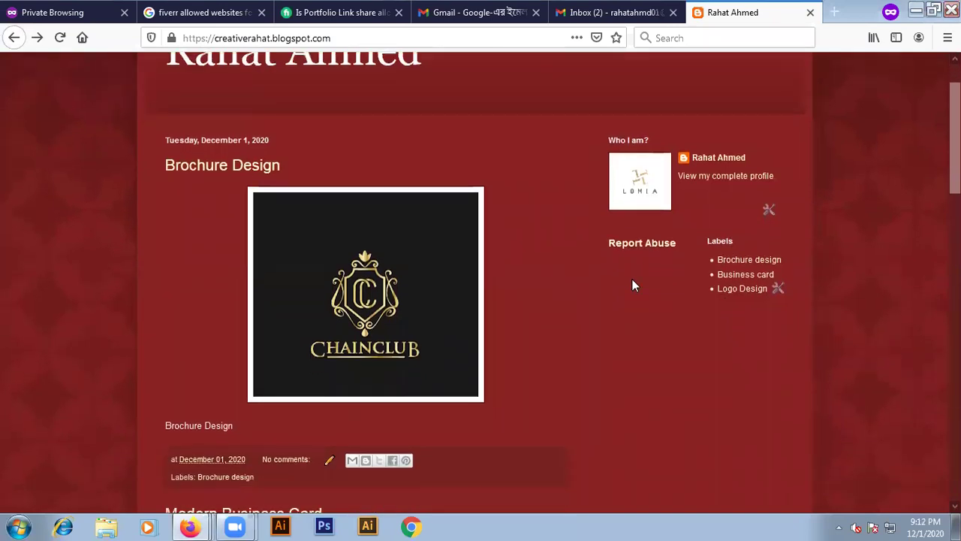
{"action": "left_click", "coordinate": [732, 292]}
{"action": "left_click", "coordinate": [371, 41]}
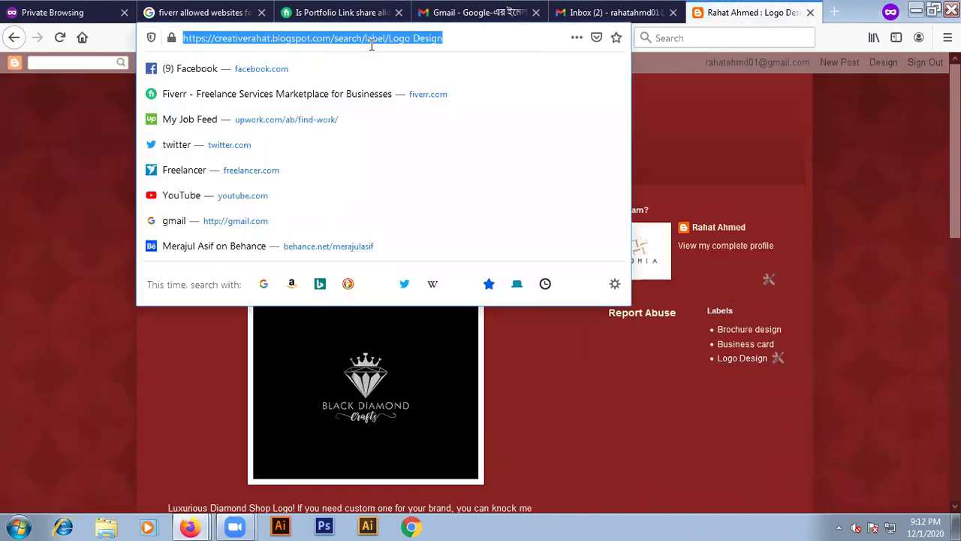
{"action": "right_click", "coordinate": [372, 44]}
{"action": "left_click", "coordinate": [411, 84]}
{"action": "left_click", "coordinate": [552, 131]}
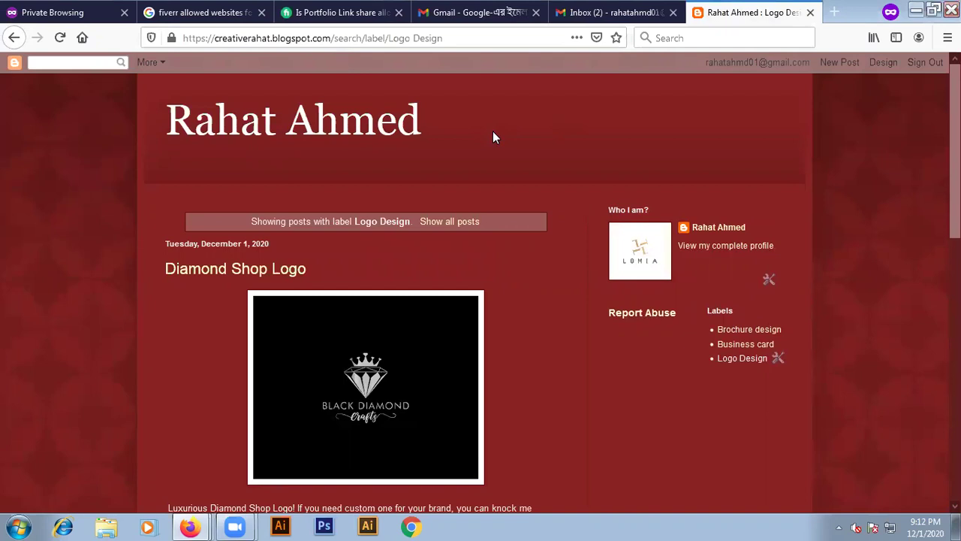
{"action": "scroll", "coordinate": [523, 173], "scroll_direction": "down", "scroll_amount": 10}
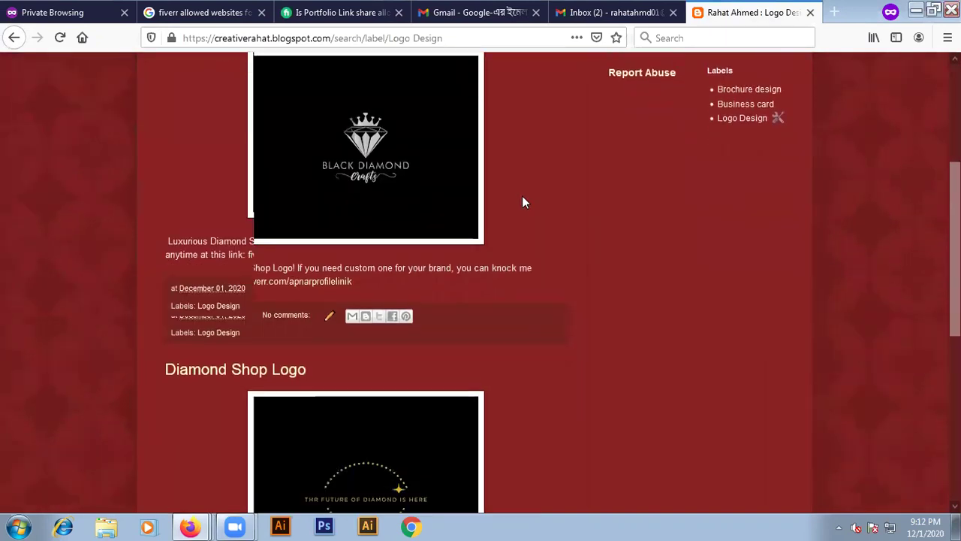
{"action": "scroll", "coordinate": [528, 280], "scroll_direction": "up", "scroll_amount": 10}
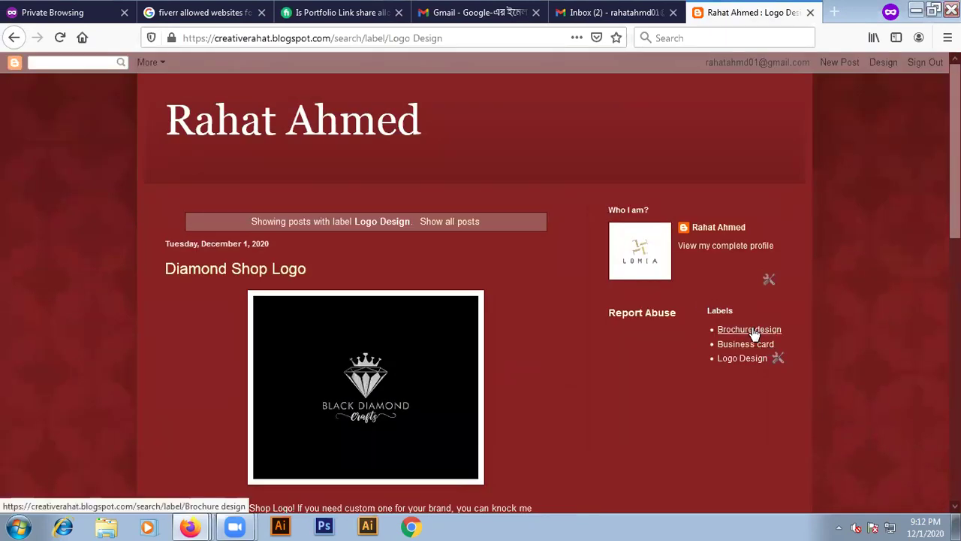
- Check the Brochure design and Business card labels in the sidebar and look over the posts on each label page
{"action": "left_click", "coordinate": [751, 331]}
{"action": "left_click", "coordinate": [386, 38]}
{"action": "left_click", "coordinate": [669, 142]}
{"action": "scroll", "coordinate": [510, 229], "scroll_direction": "down", "scroll_amount": 5}
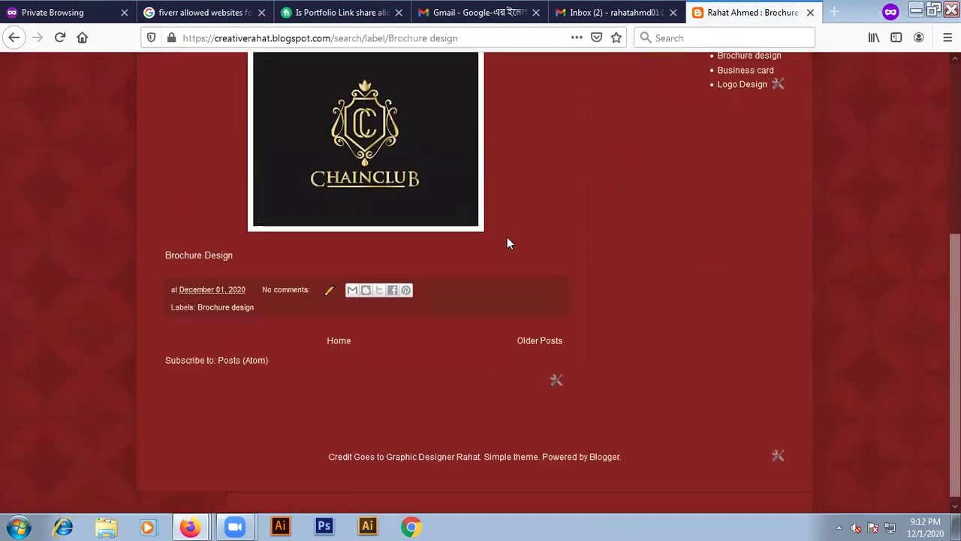
{"action": "scroll", "coordinate": [507, 238], "scroll_direction": "up", "scroll_amount": 5}
{"action": "left_click", "coordinate": [743, 345]}
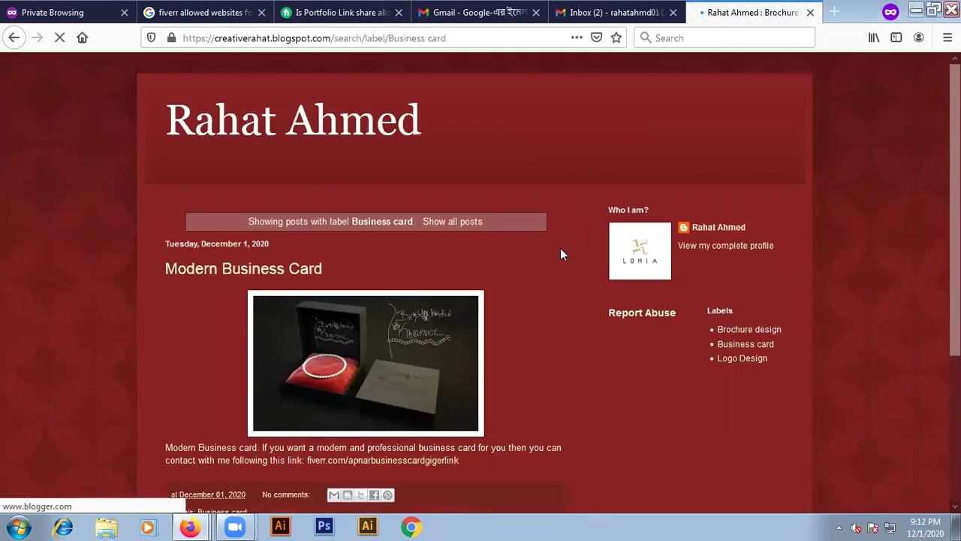
{"action": "scroll", "coordinate": [558, 255], "scroll_direction": "down", "scroll_amount": 5}
{"action": "scroll", "coordinate": [556, 259], "scroll_direction": "up", "scroll_amount": 5}
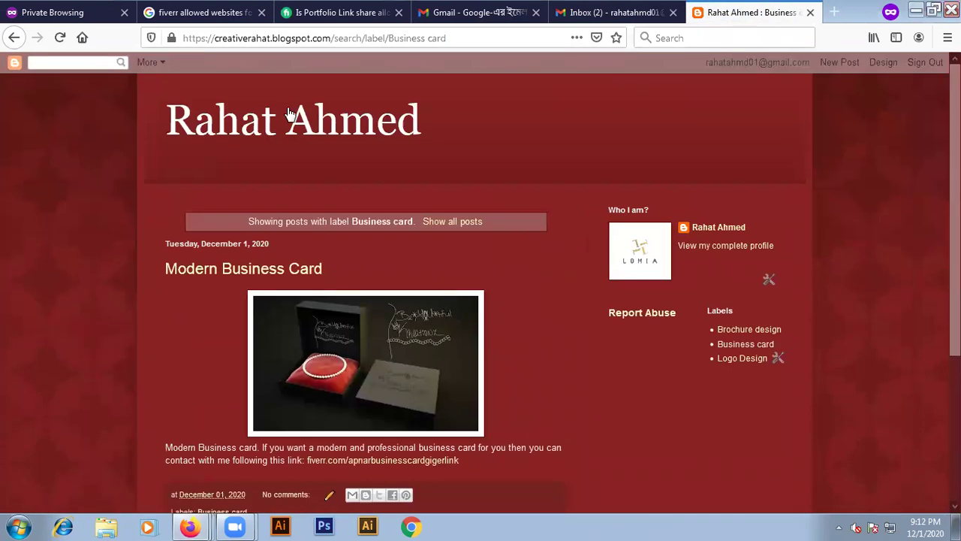
- Go back to the Blogger post list and view the live blog in a new tab
{"action": "left_click", "coordinate": [14, 67]}
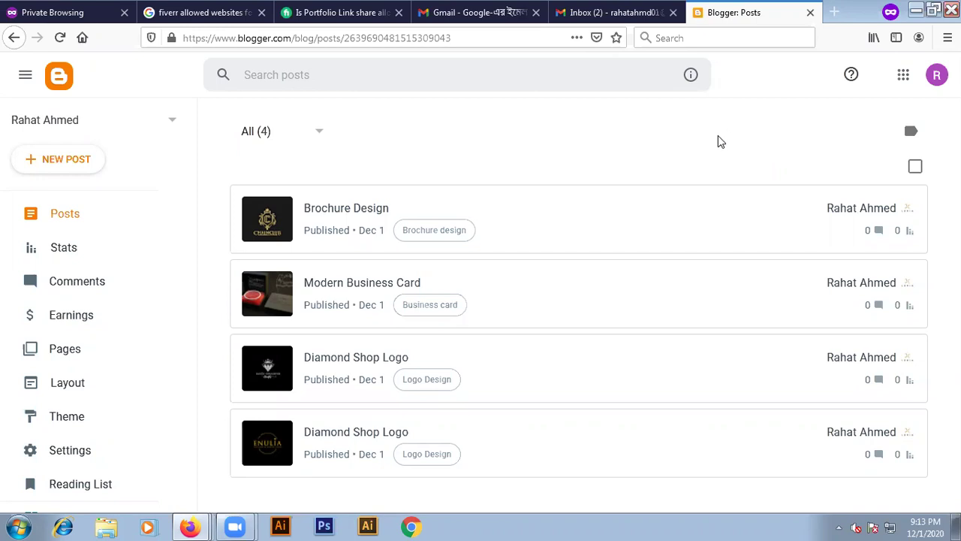
{"action": "mouse_move", "coordinate": [783, 209]}
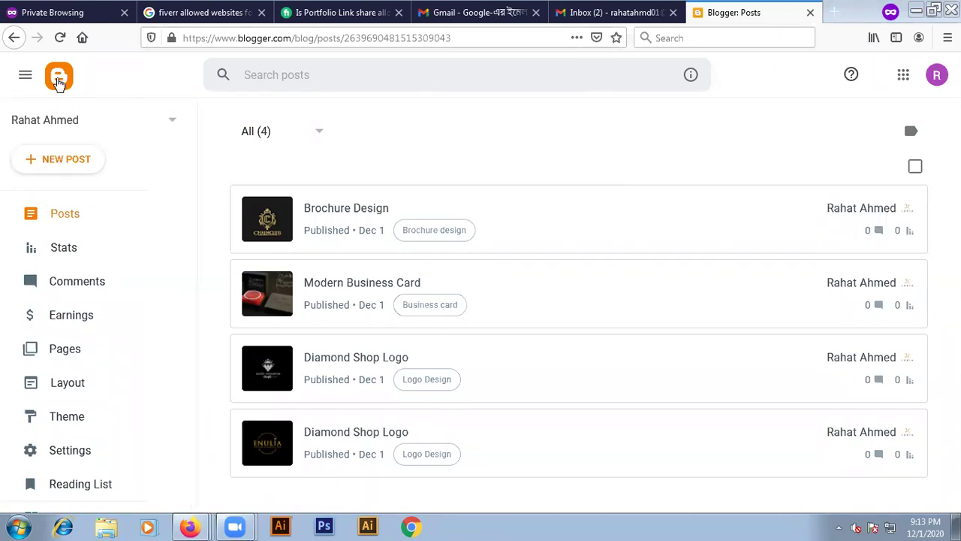
{"action": "left_click", "coordinate": [25, 76]}
{"action": "left_click", "coordinate": [25, 76]}
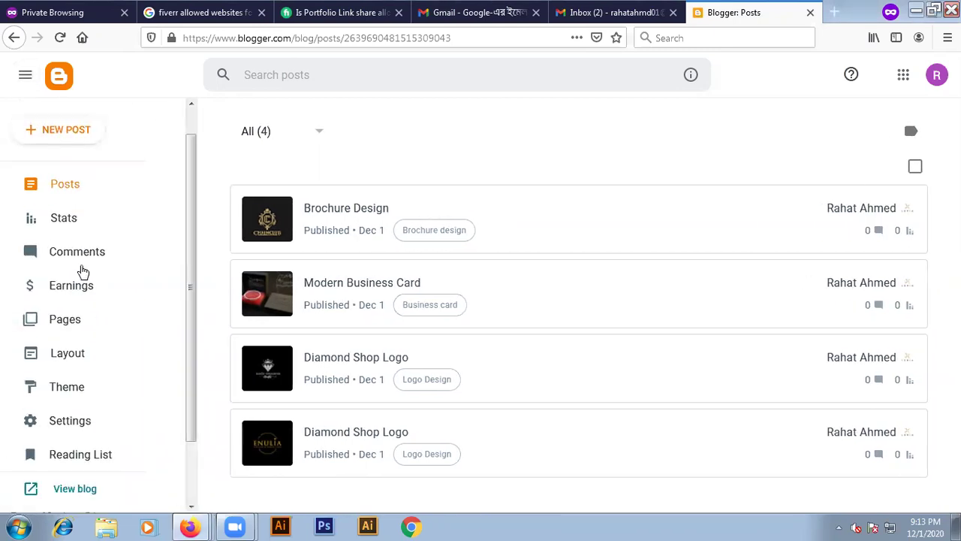
{"action": "left_click", "coordinate": [28, 417]}
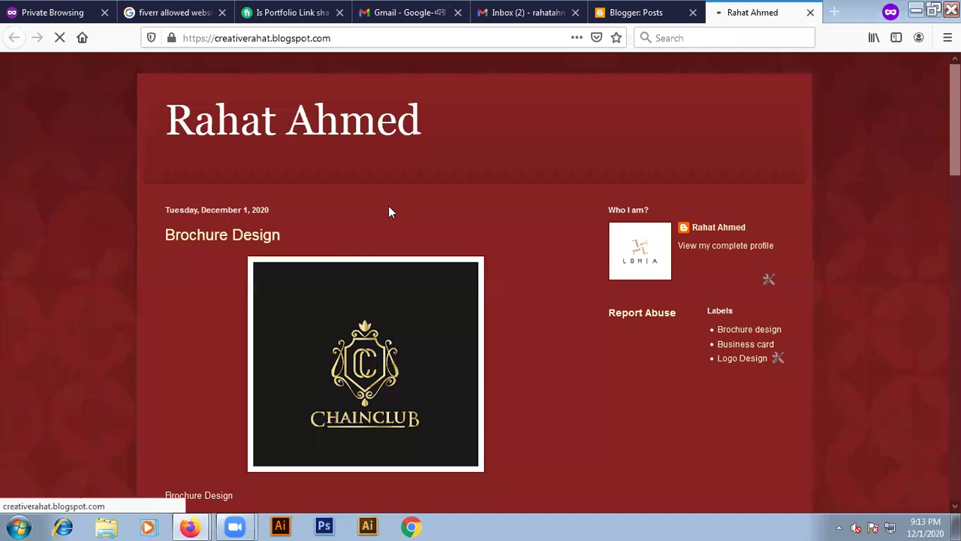
- Look through the blog's posts and open the Logo Design label shown under the Black Diamond Crafts logo post
{"action": "scroll", "coordinate": [428, 320], "scroll_direction": "down", "scroll_amount": 10}
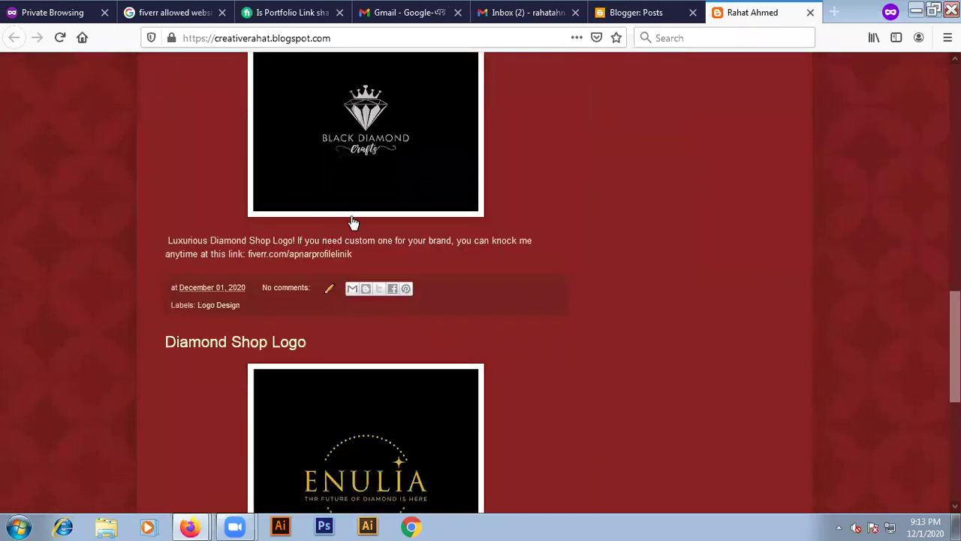
{"action": "scroll", "coordinate": [383, 222], "scroll_direction": "up", "scroll_amount": 4}
{"action": "scroll", "coordinate": [353, 271], "scroll_direction": "down", "scroll_amount": 4}
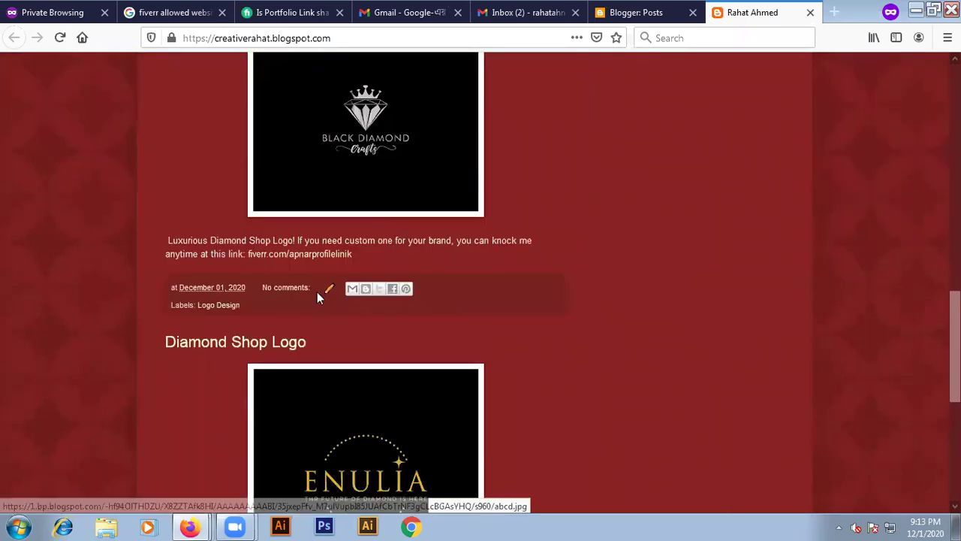
{"action": "left_click", "coordinate": [222, 305]}
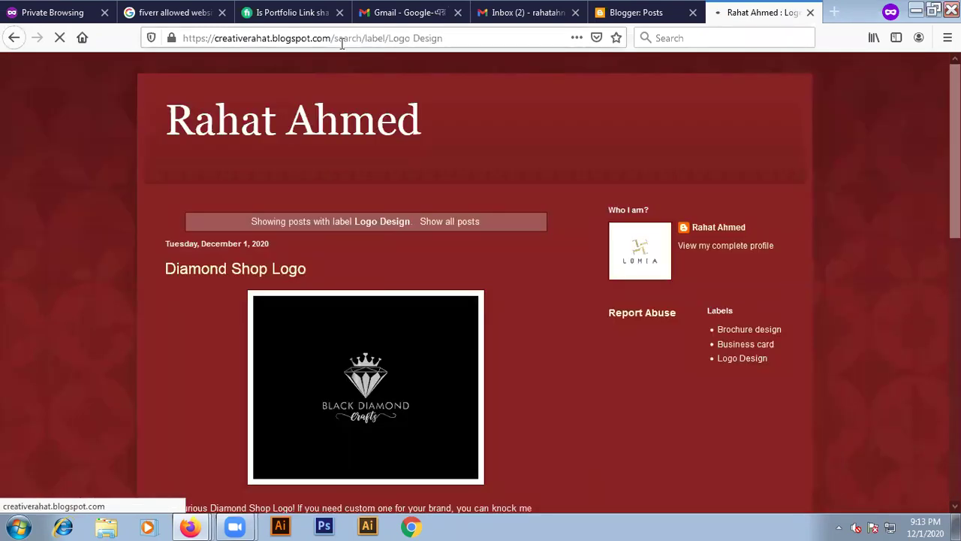
- Select the address of the Logo Design label page, then leave the address unchanged
{"action": "left_click", "coordinate": [342, 38]}
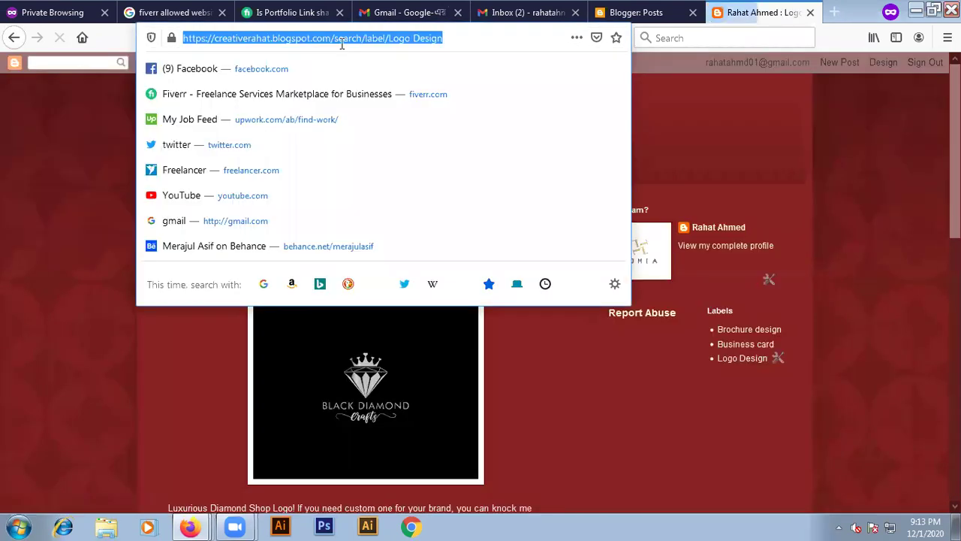
{"action": "left_click", "coordinate": [691, 277]}
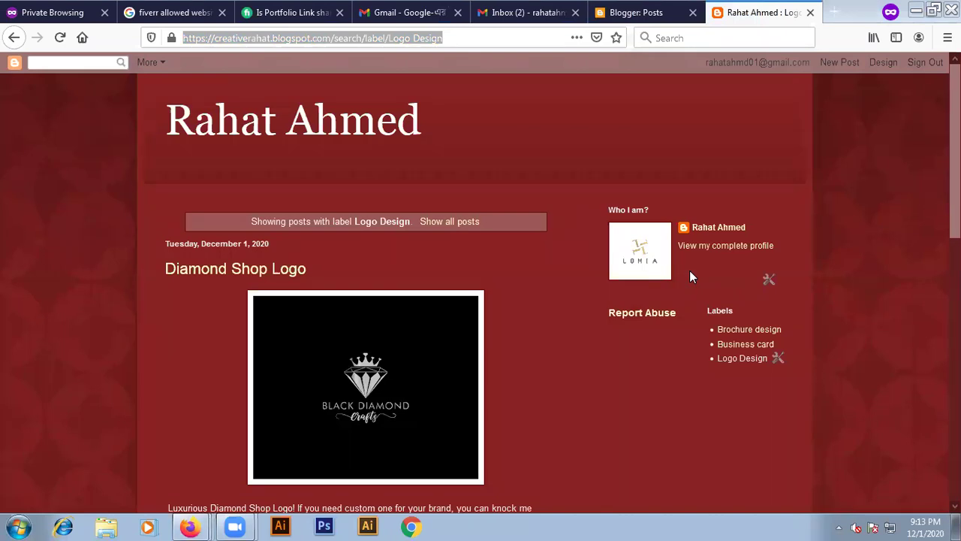
{"action": "left_click", "coordinate": [482, 45]}
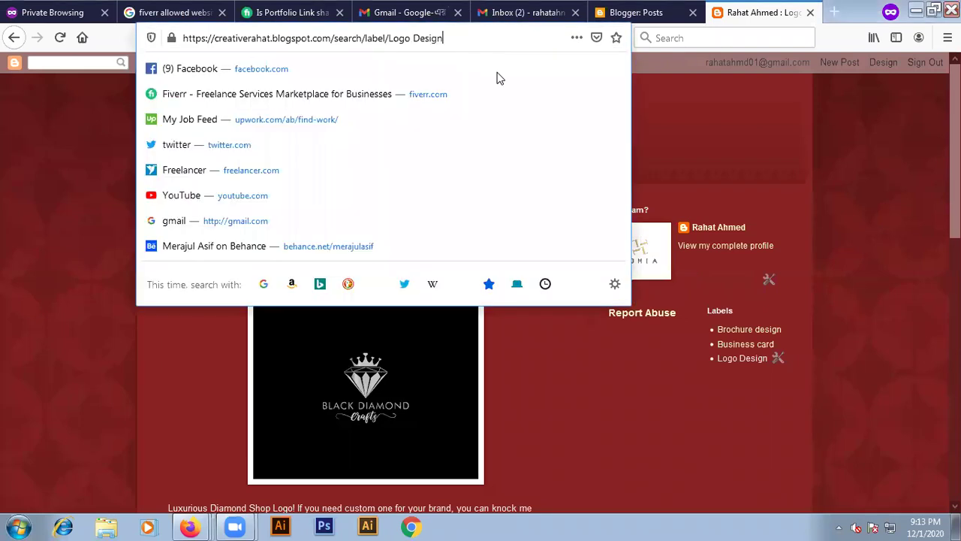
{"action": "left_click", "coordinate": [719, 272]}
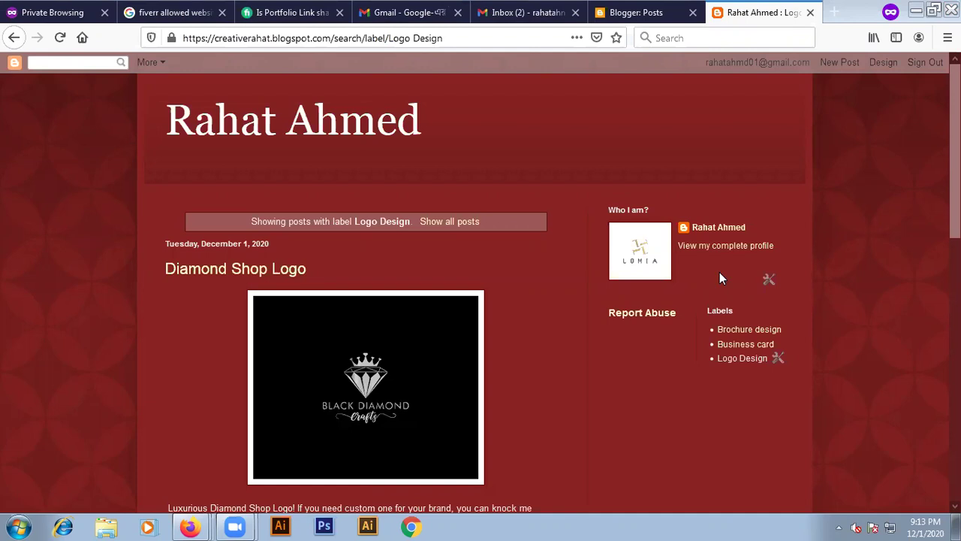
- Look through the posts on the Logo Design label page and check the same page in Chrome before returning to Firefox
{"action": "scroll", "coordinate": [550, 299], "scroll_direction": "down", "scroll_amount": 5}
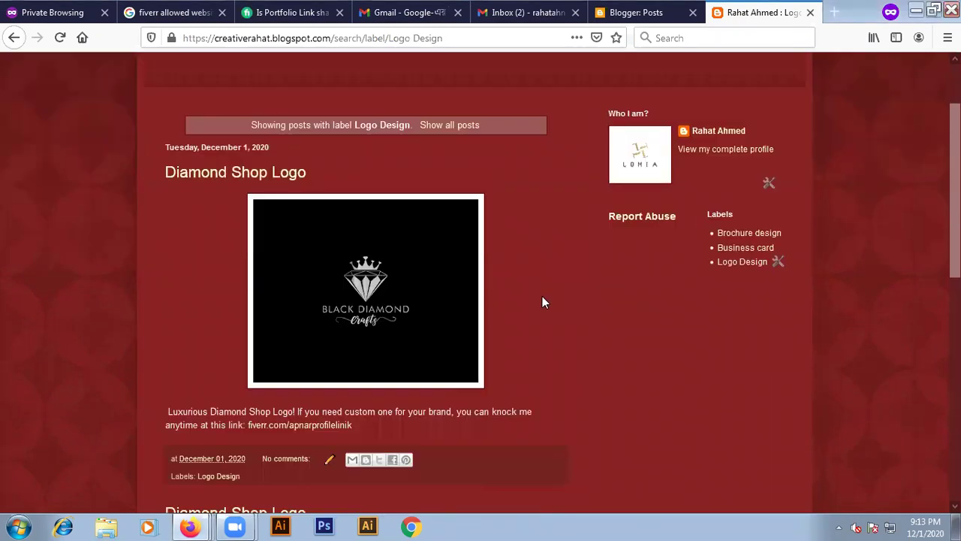
{"action": "scroll", "coordinate": [575, 318], "scroll_direction": "down", "scroll_amount": 5}
{"action": "scroll", "coordinate": [575, 318], "scroll_direction": "up", "scroll_amount": 4}
{"action": "scroll", "coordinate": [575, 323], "scroll_direction": "up", "scroll_amount": 4}
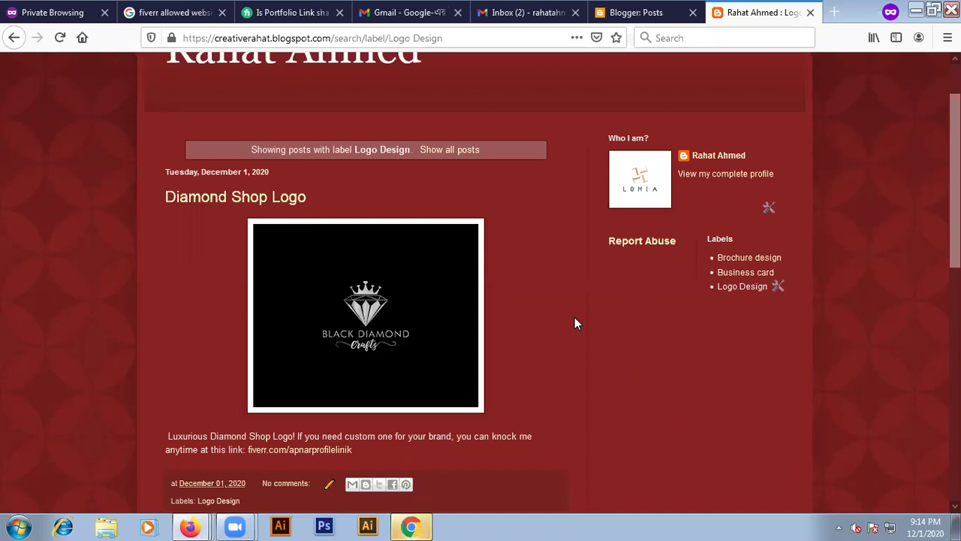
{"action": "scroll", "coordinate": [568, 316], "scroll_direction": "up", "scroll_amount": 2}
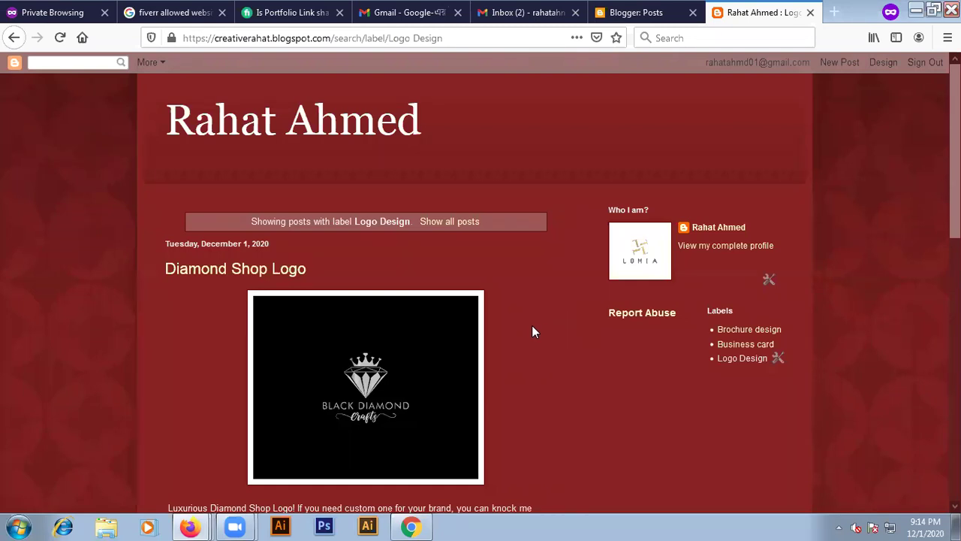
{"action": "left_click", "coordinate": [411, 526]}
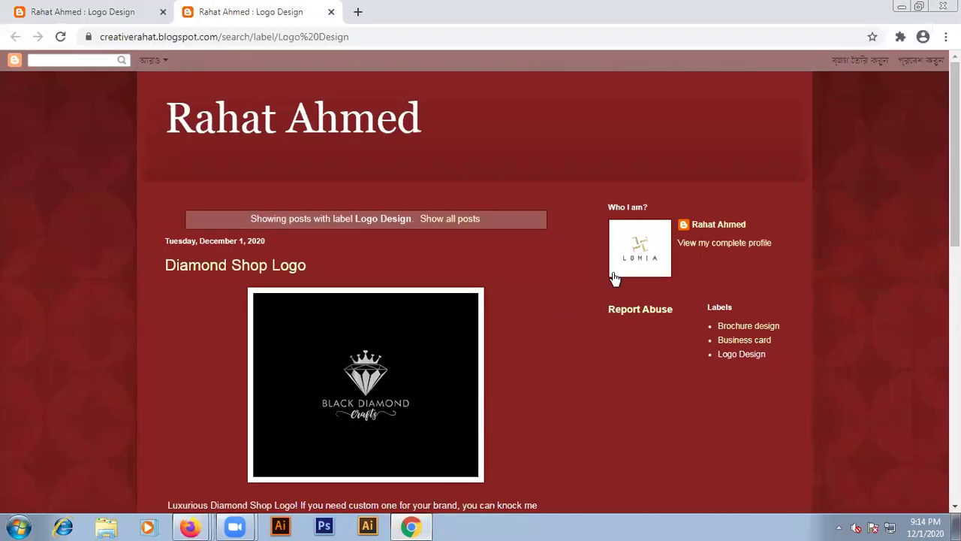
{"action": "key", "text": "alt+Tab"}
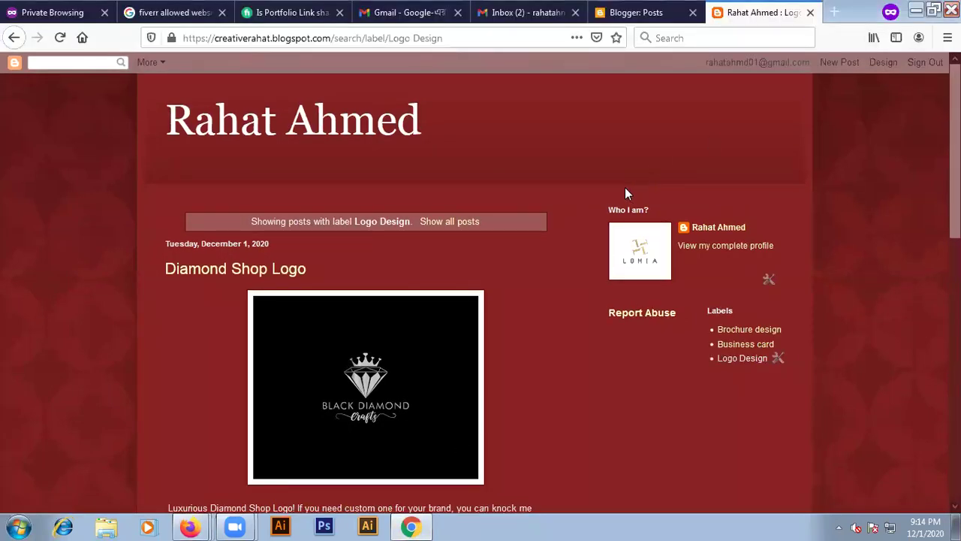
{"action": "scroll", "coordinate": [555, 202], "scroll_direction": "down", "scroll_amount": 5}
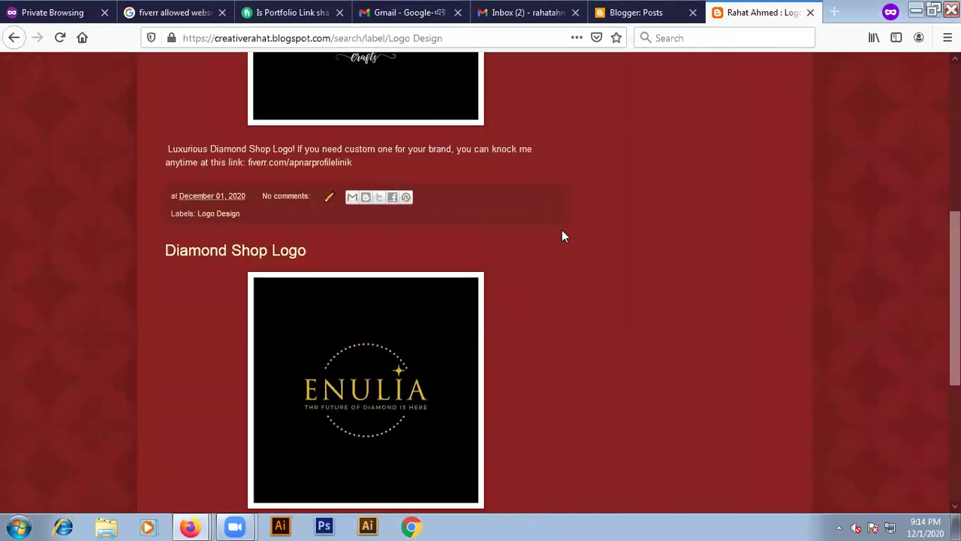
{"action": "scroll", "coordinate": [565, 233], "scroll_direction": "up", "scroll_amount": 4}
{"action": "scroll", "coordinate": [565, 235], "scroll_direction": "up", "scroll_amount": 2}
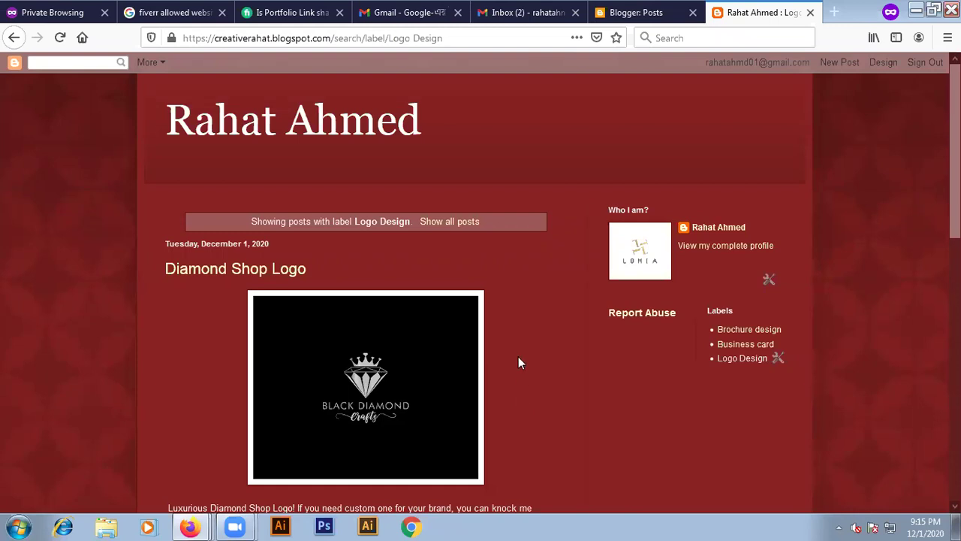
- Check the Fiverr forum's list of URLs allowed in profiles and Gigs, then go back to the Blogger post list
{"action": "left_click", "coordinate": [314, 11]}
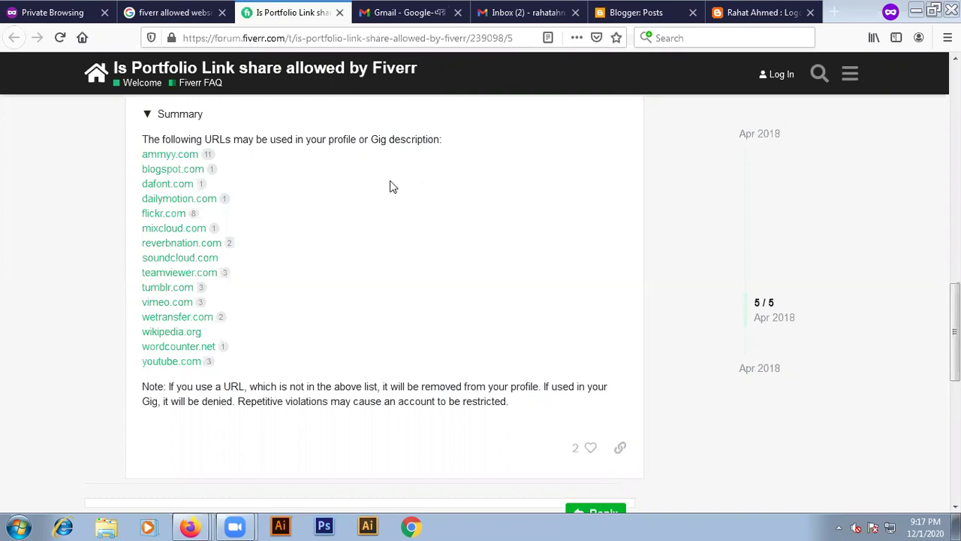
{"action": "left_click", "coordinate": [562, 10]}
{"action": "left_click", "coordinate": [608, 12]}
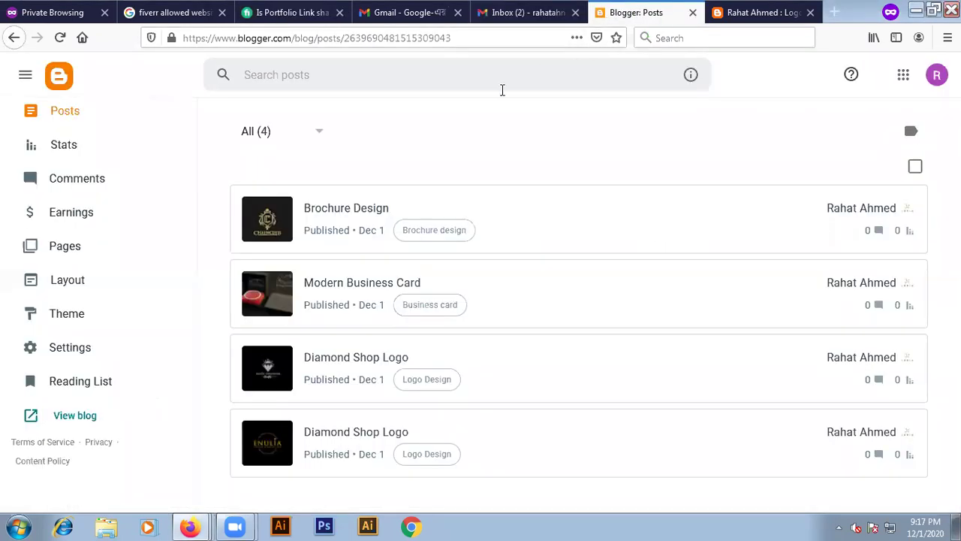
- Start a new post and view the YouTube search for adding a video, closing it without inserting one
{"action": "scroll", "coordinate": [64, 111], "scroll_direction": "up", "scroll_amount": 3}
{"action": "left_click", "coordinate": [78, 160]}
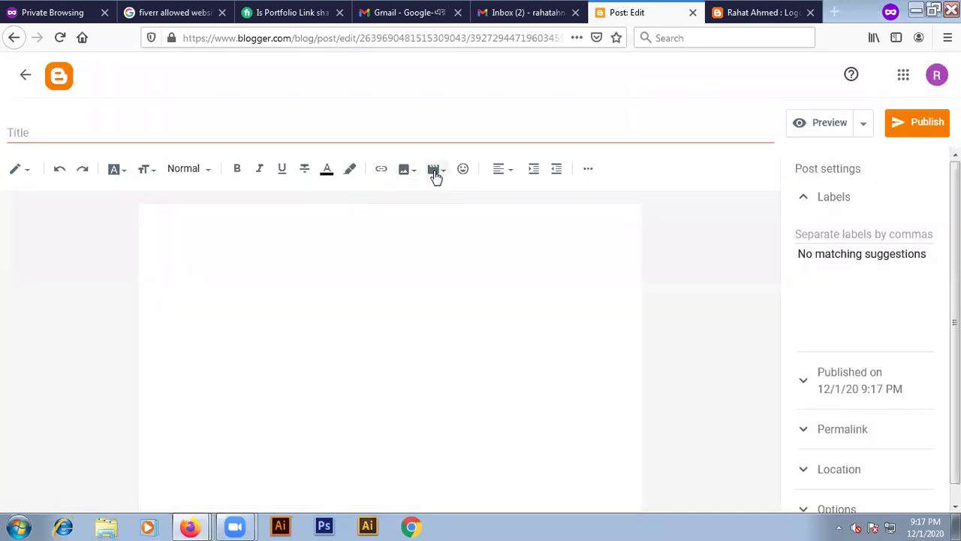
{"action": "left_click", "coordinate": [435, 171]}
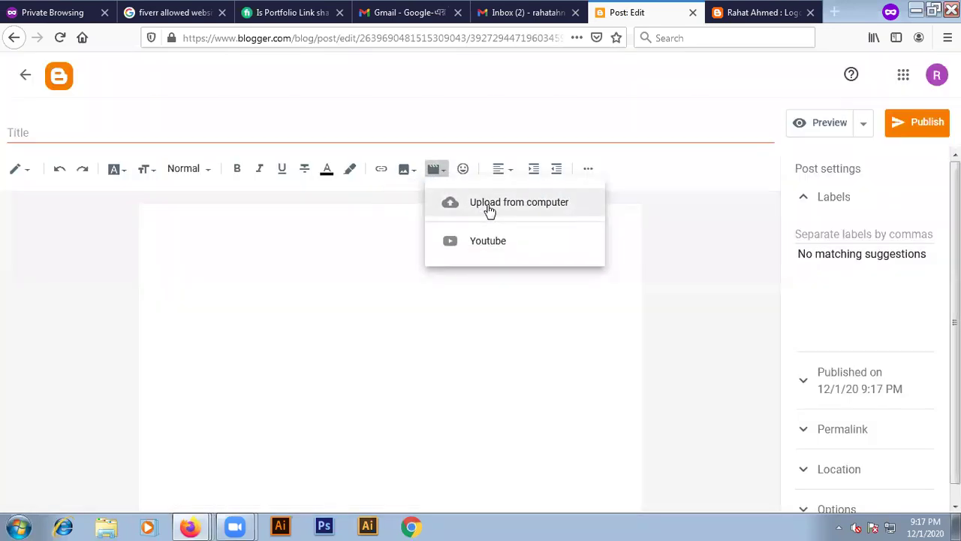
{"action": "left_click", "coordinate": [496, 245]}
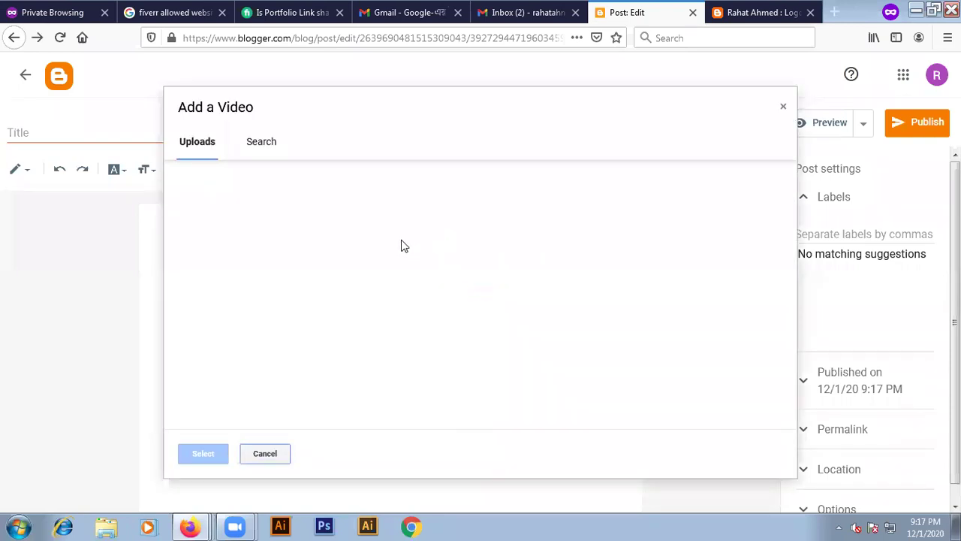
{"action": "left_click", "coordinate": [255, 150]}
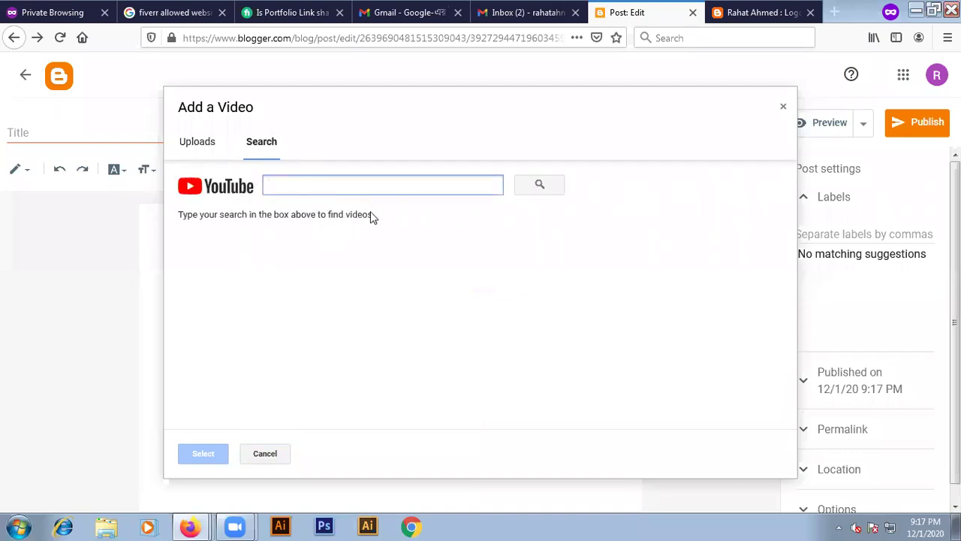
{"action": "left_click", "coordinate": [264, 454]}
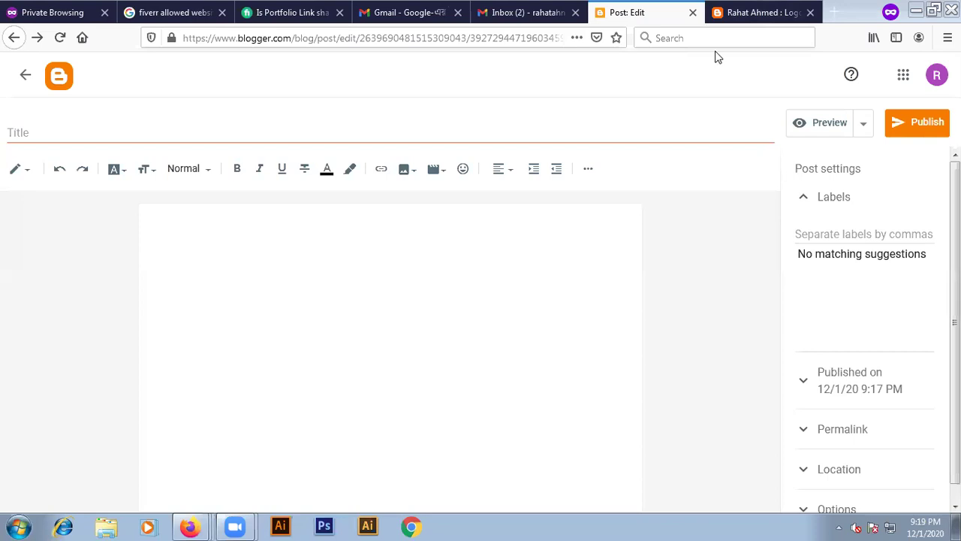
- Leave the empty new post and return to the Blogger post list
{"action": "left_click", "coordinate": [762, 12]}
{"action": "left_click", "coordinate": [639, 12]}
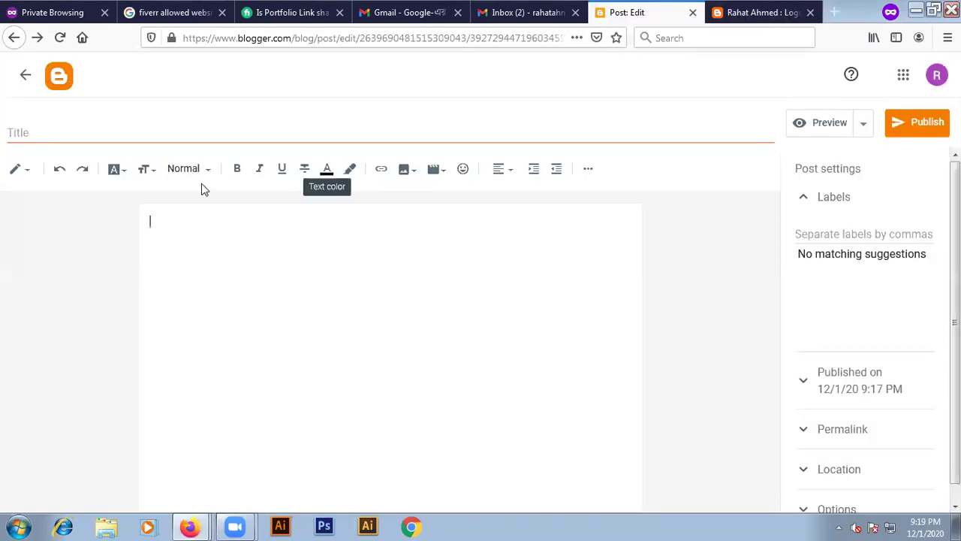
{"action": "left_click", "coordinate": [23, 75]}
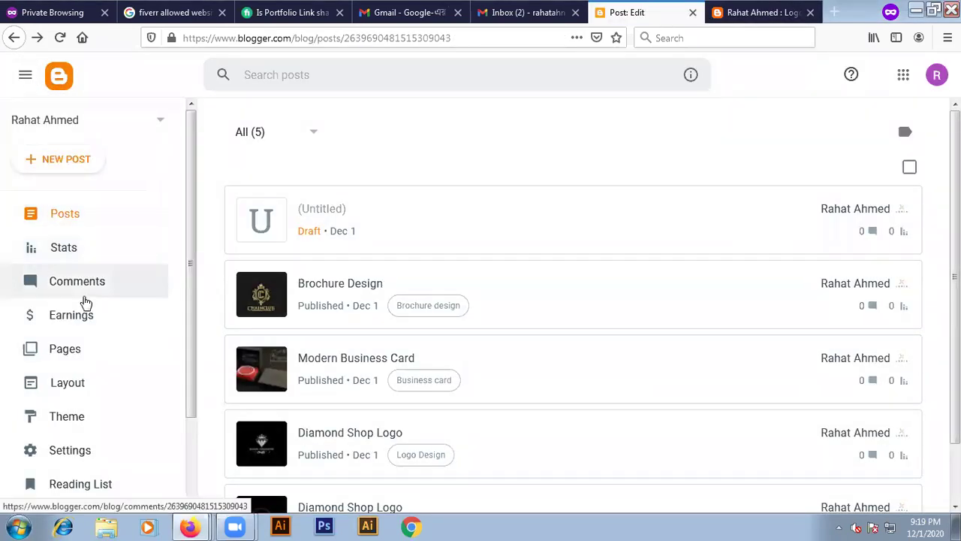
{"action": "left_click", "coordinate": [65, 218]}
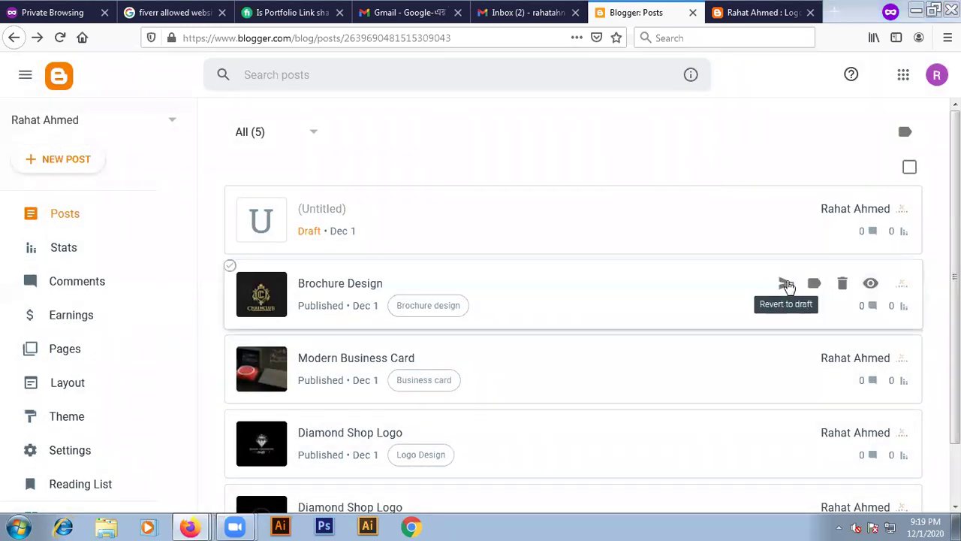
- Open the Brochure Design post, view its reader comment options and return to the post list
{"action": "left_click", "coordinate": [321, 290]}
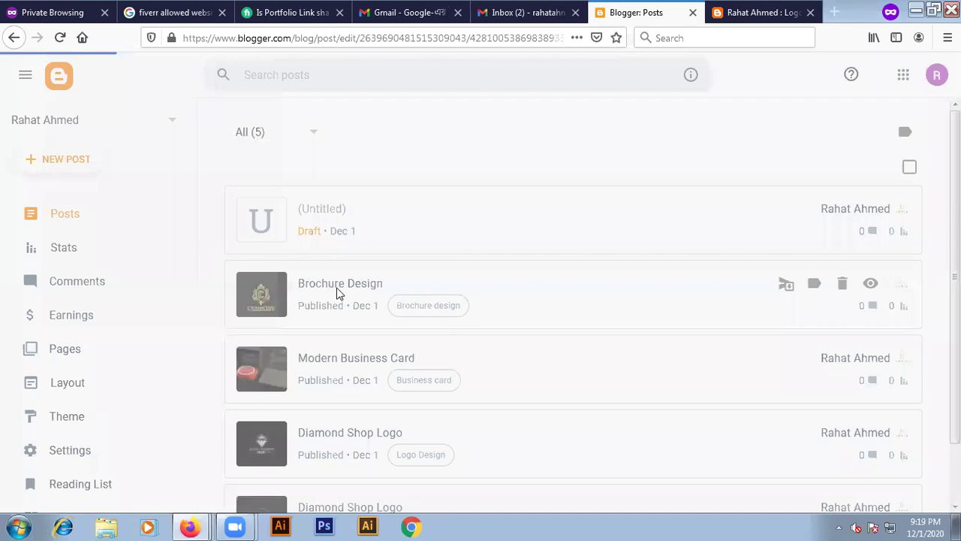
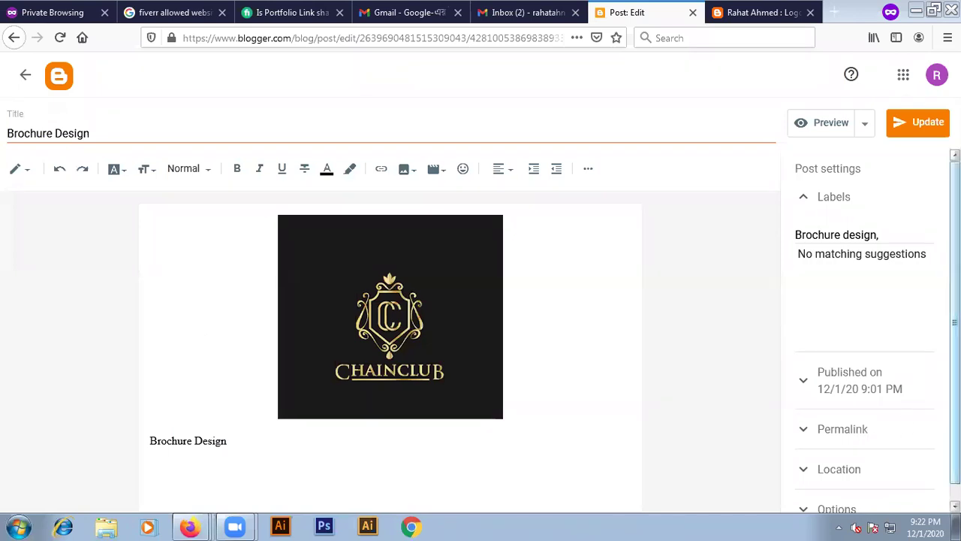
{"action": "left_click", "coordinate": [865, 503]}
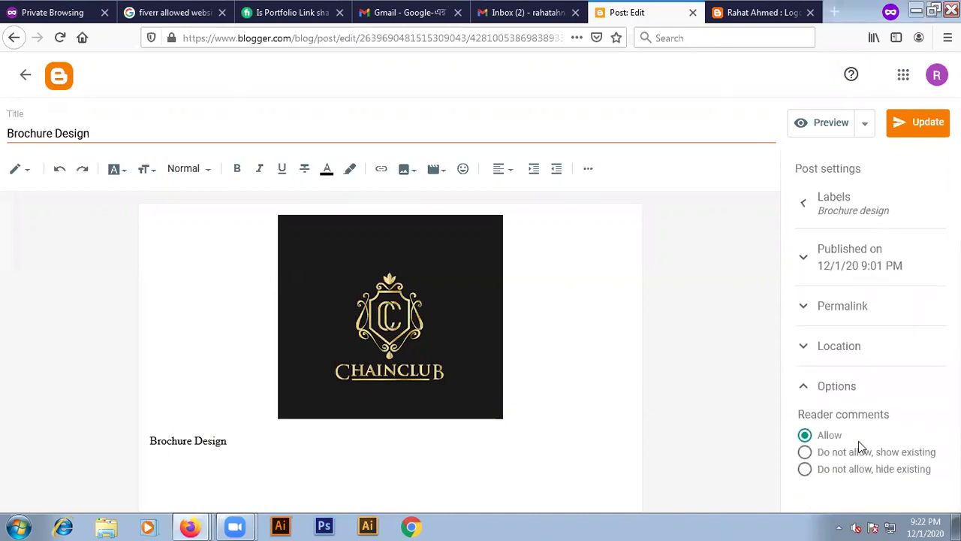
{"action": "left_click", "coordinate": [26, 76]}
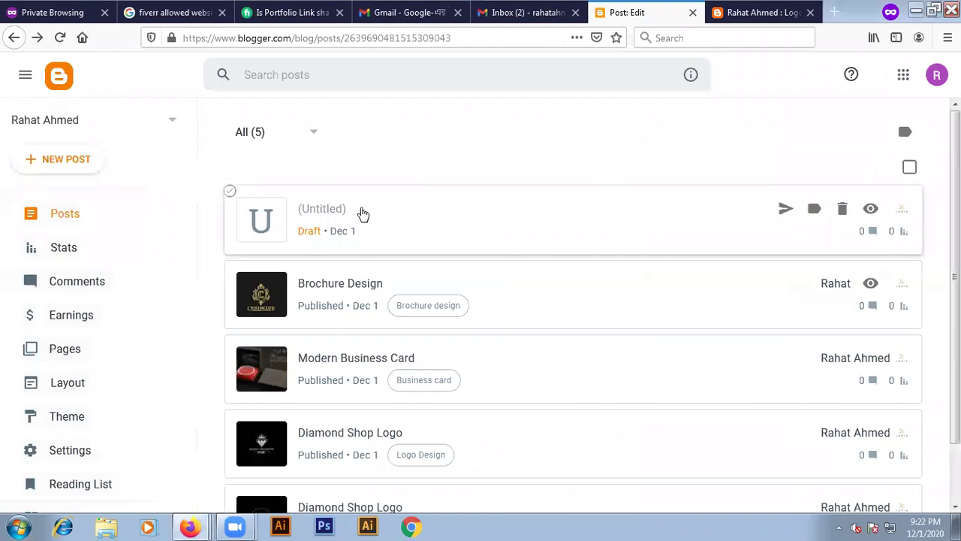
- Look over the post list and the blog's layout gadgets, including the sidebar sections
{"action": "scroll", "coordinate": [412, 210], "scroll_direction": "down", "scroll_amount": 1}
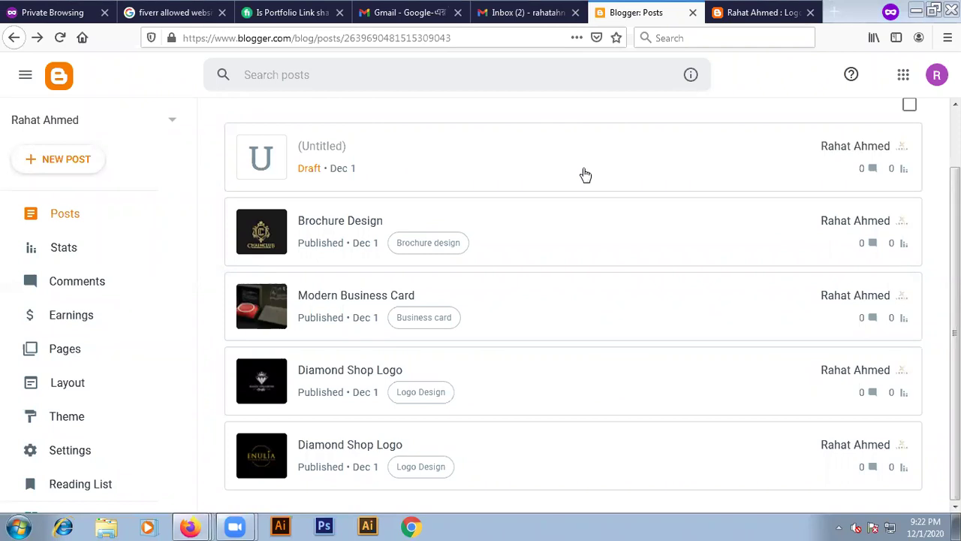
{"action": "mouse_move", "coordinate": [498, 232]}
{"action": "left_click", "coordinate": [65, 389]}
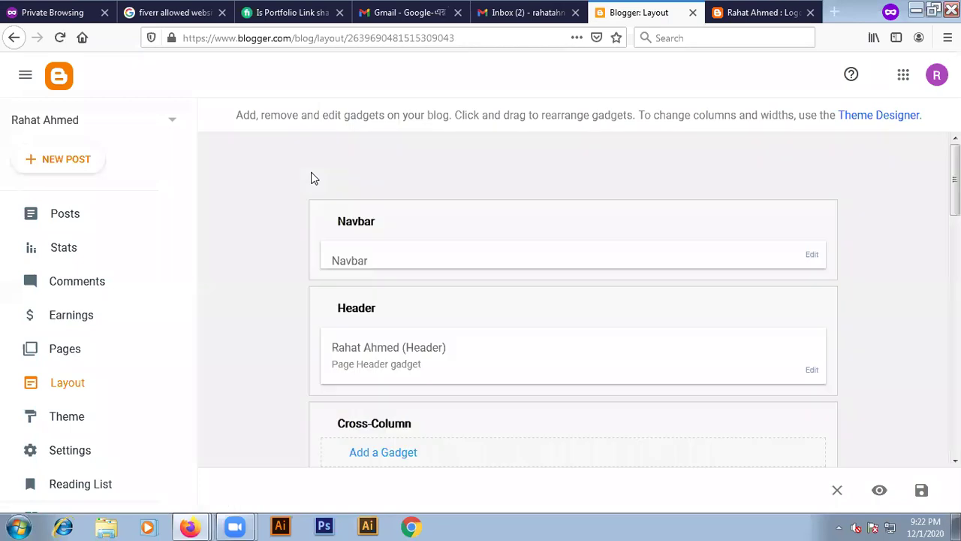
{"action": "scroll", "coordinate": [290, 285], "scroll_direction": "down", "scroll_amount": 5}
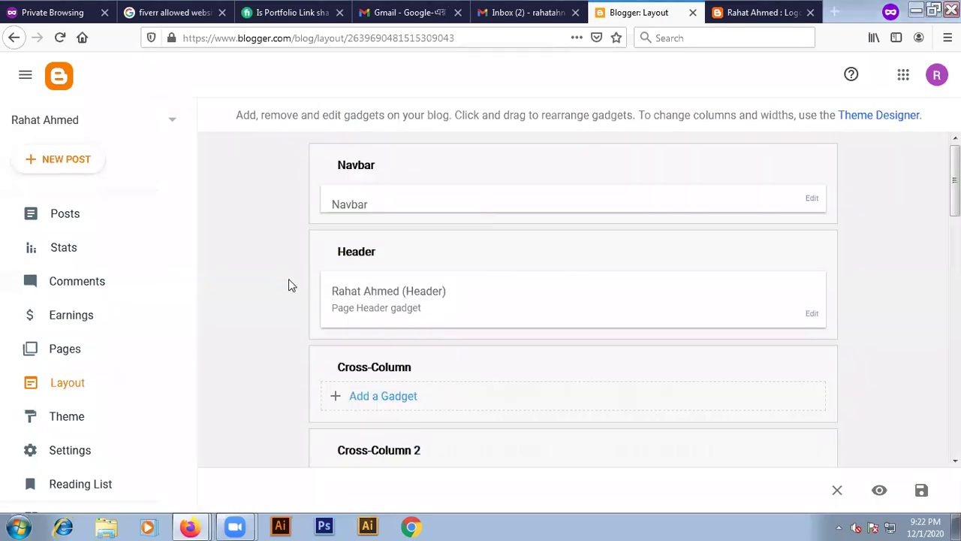
{"action": "scroll", "coordinate": [288, 278], "scroll_direction": "down", "scroll_amount": 3}
{"action": "scroll", "coordinate": [75, 330], "scroll_direction": "down", "scroll_amount": 2}
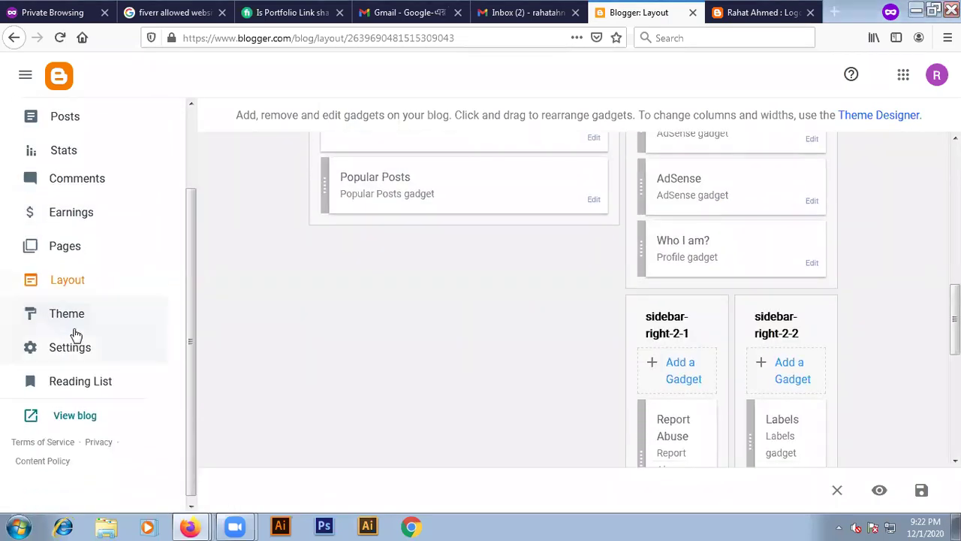
{"action": "scroll", "coordinate": [79, 330], "scroll_direction": "up", "scroll_amount": 2}
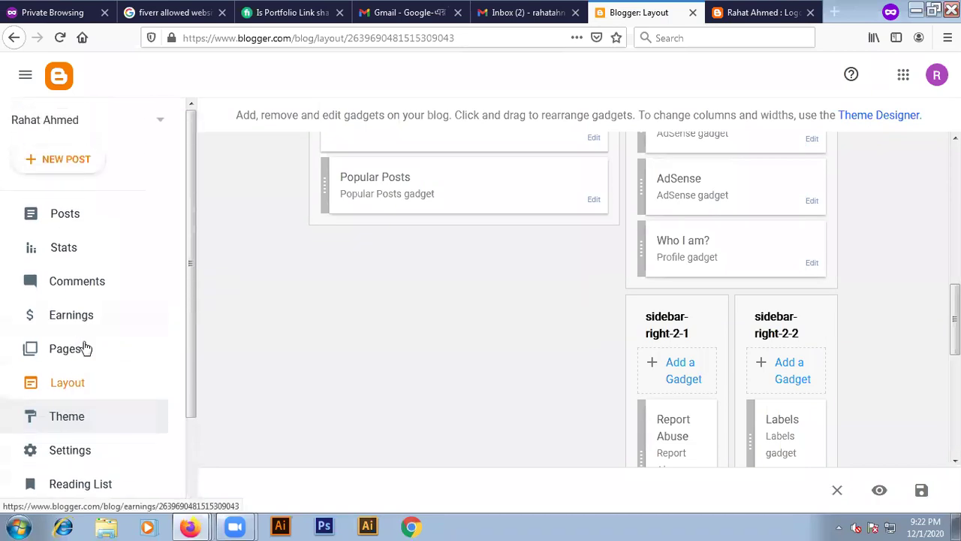
- View the blog's stats page and return to the post list
{"action": "left_click", "coordinate": [66, 250]}
{"action": "left_click", "coordinate": [66, 214]}
{"action": "left_click", "coordinate": [55, 245]}
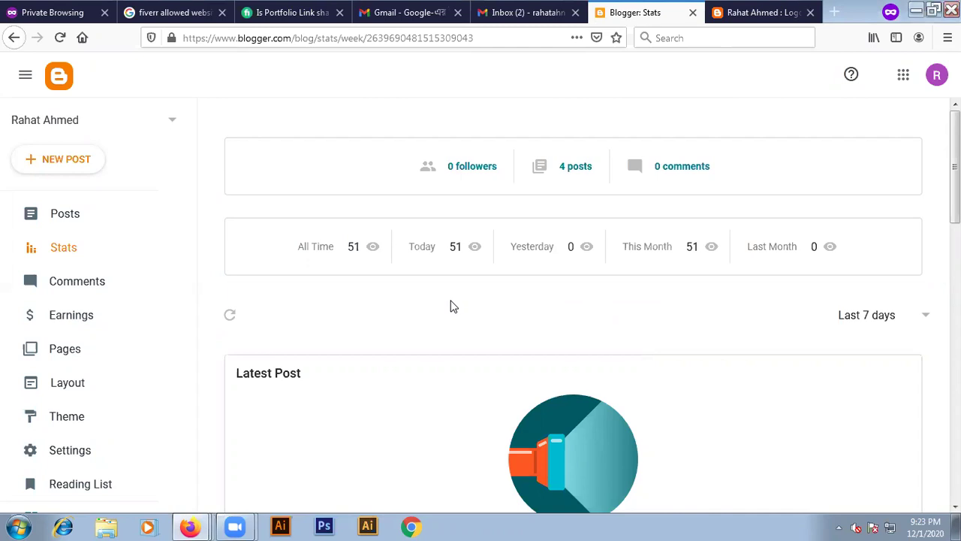
{"action": "left_click", "coordinate": [80, 213]}
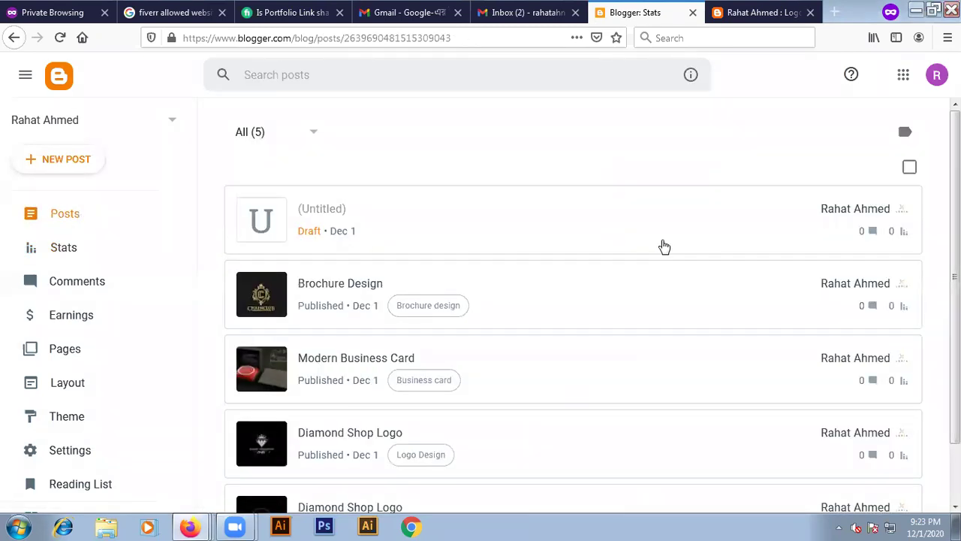
- Open the Brochure Design post for editing and add a new line beneath its description text
{"action": "mouse_move", "coordinate": [758, 298]}
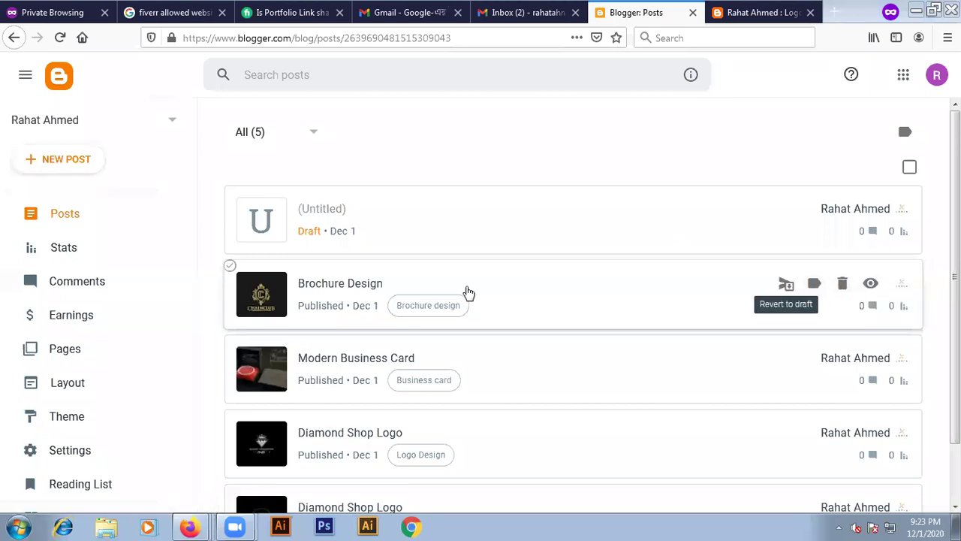
{"action": "left_click", "coordinate": [369, 283]}
{"action": "left_click", "coordinate": [242, 446]}
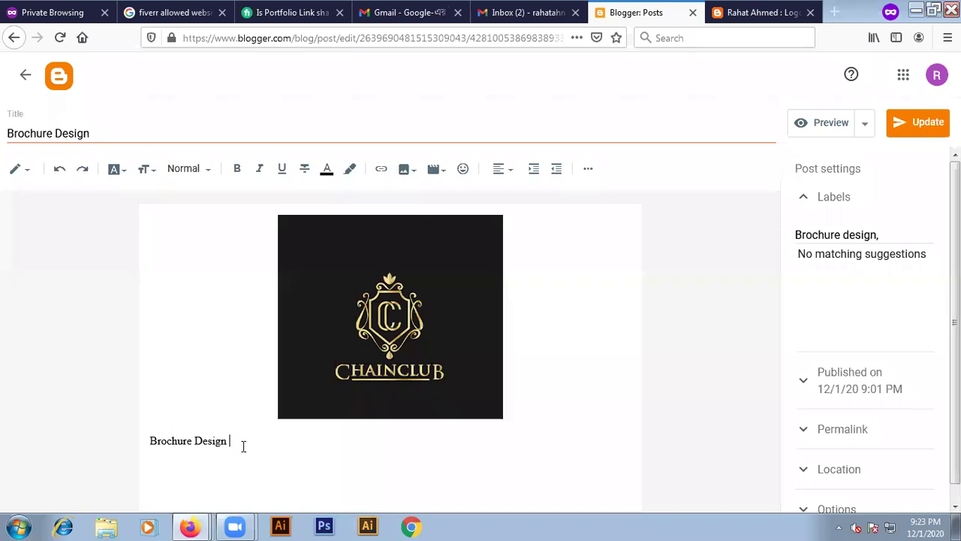
{"action": "key", "text": "Return"}
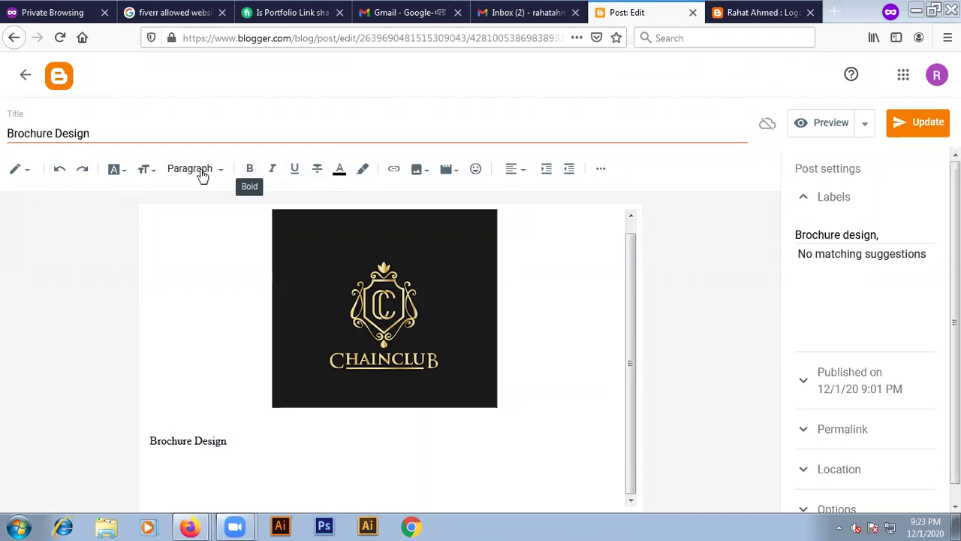
{"action": "left_click", "coordinate": [601, 167]}
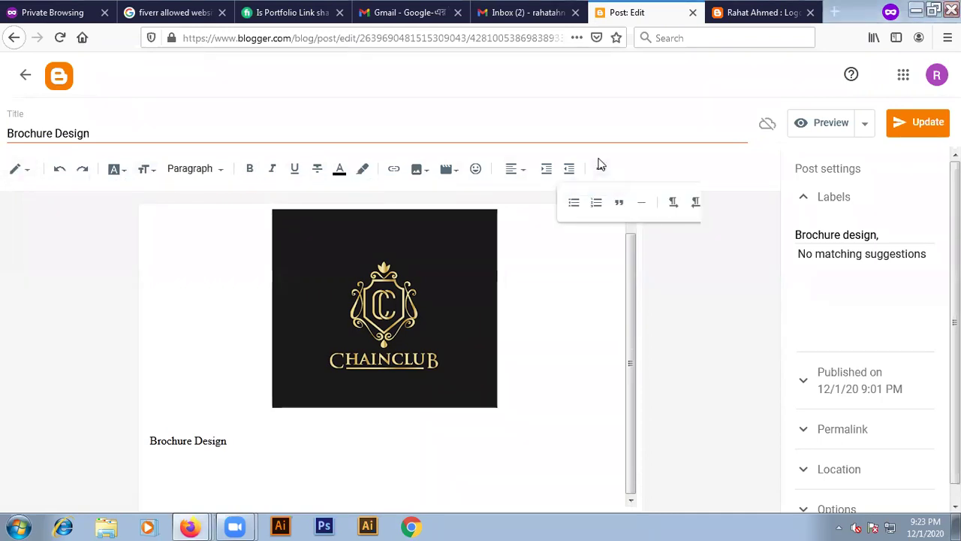
{"action": "left_click", "coordinate": [601, 167]}
{"action": "left_click", "coordinate": [170, 479]}
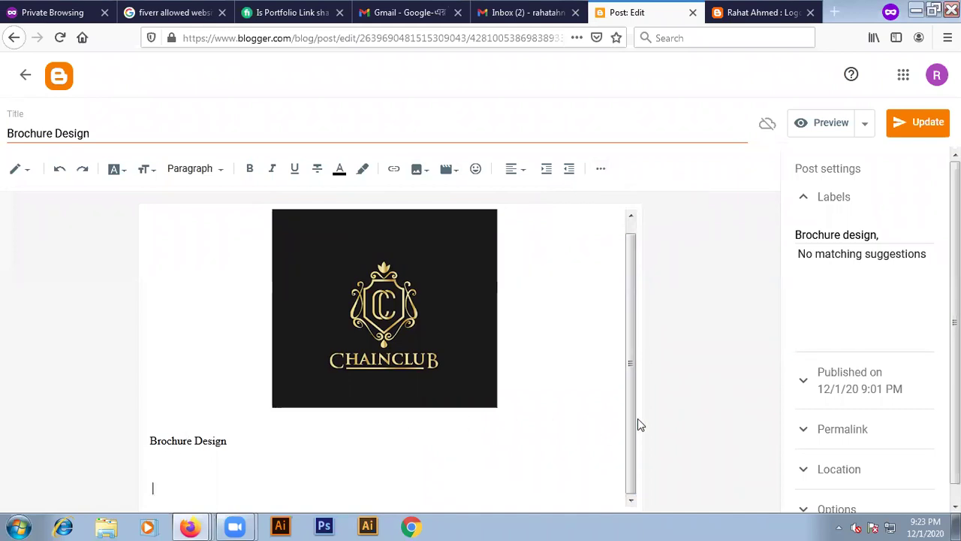
- Look through the post settings for location, reader comments and publishing date
{"action": "left_click", "coordinate": [846, 429]}
{"action": "left_click", "coordinate": [848, 426]}
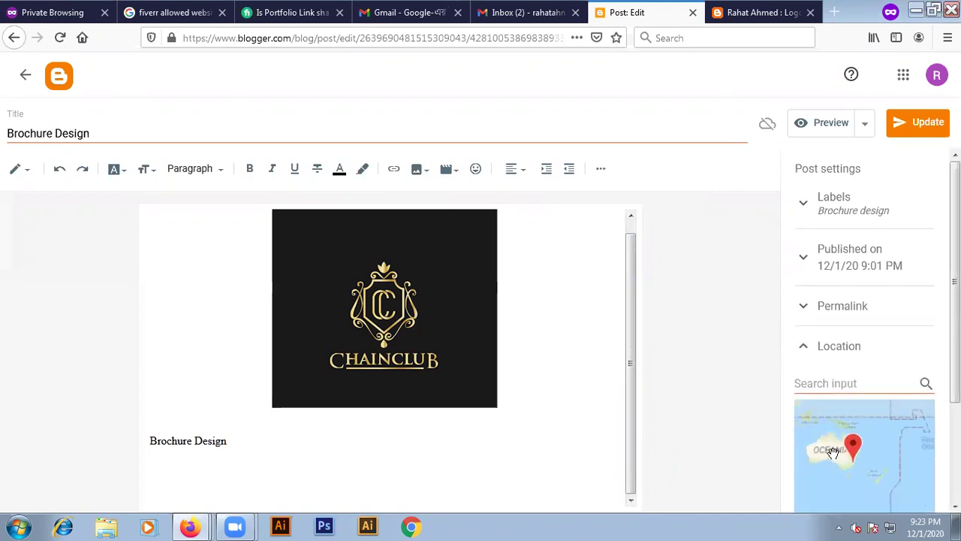
{"action": "scroll", "coordinate": [863, 421], "scroll_direction": "down", "scroll_amount": 3}
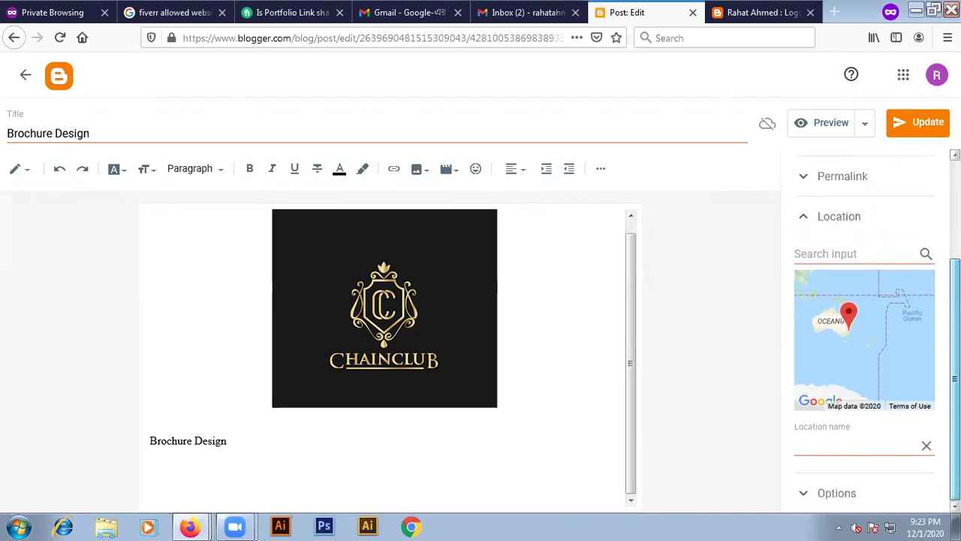
{"action": "left_click", "coordinate": [865, 493]}
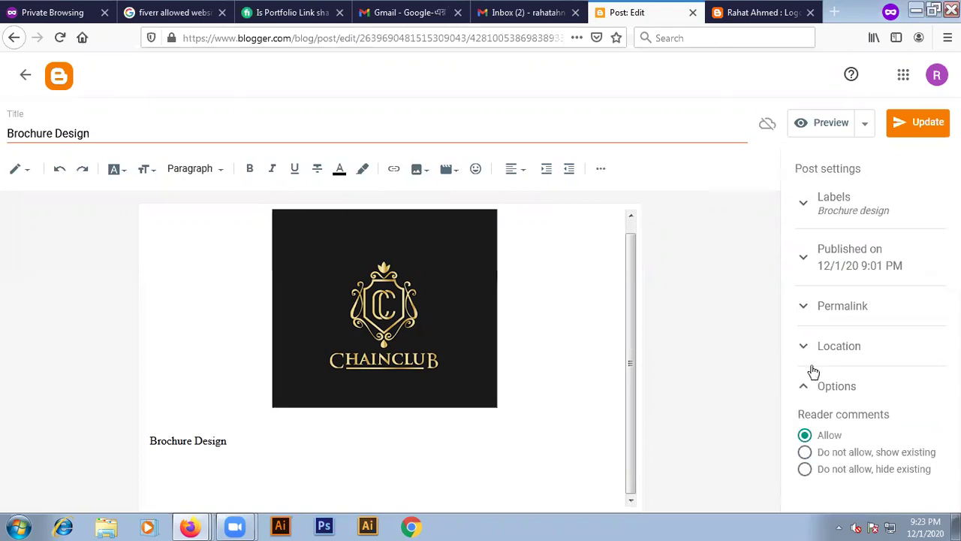
{"action": "left_click", "coordinate": [852, 251]}
{"action": "left_click", "coordinate": [854, 258]}
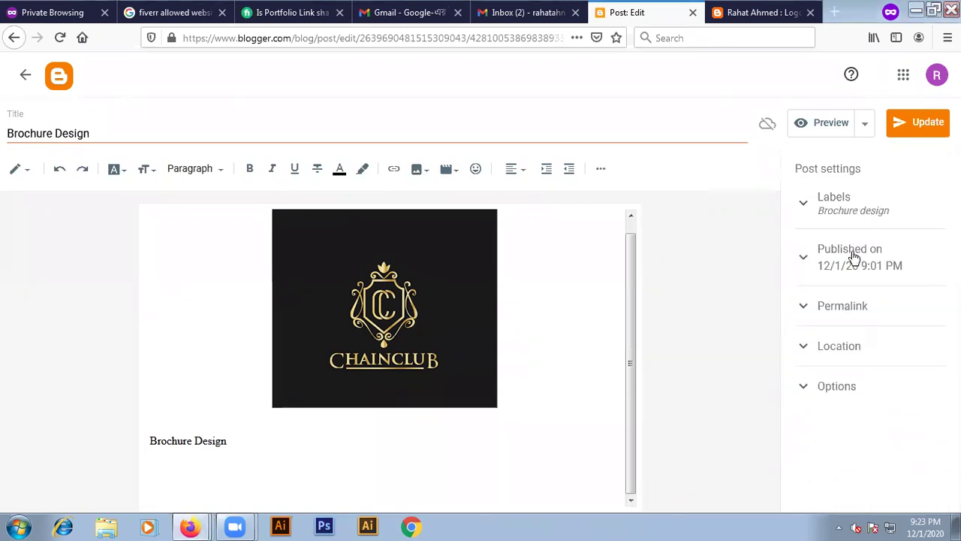
- Enter the keywords "brocchure design, trifold brochure" on the new line below the description
{"action": "left_click", "coordinate": [218, 477]}
{"action": "type", "text": "brocv"}
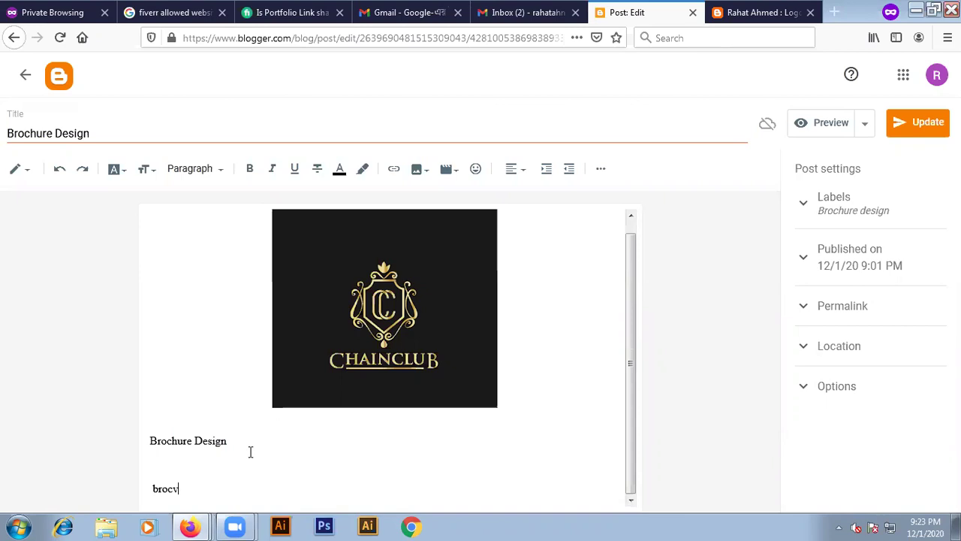
{"action": "key", "text": "BackSpace"}
{"action": "type", "text": "chure design"}
{"action": "key", "text": "BackSpace"}
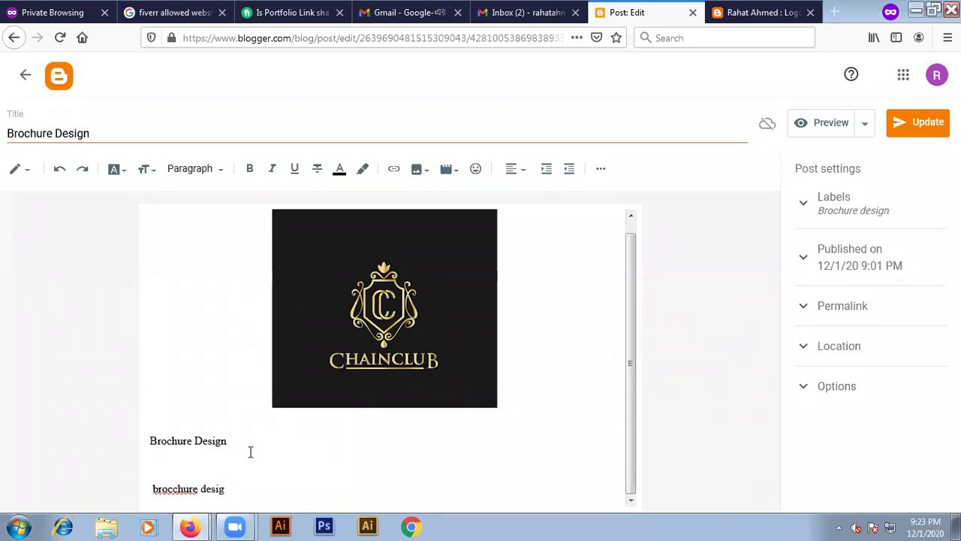
{"action": "type", "text": "n, trifold"}
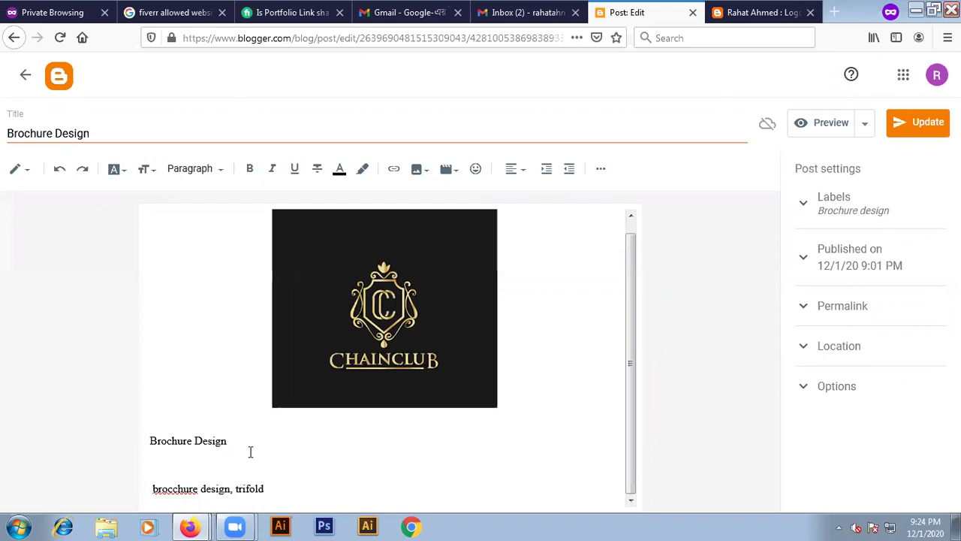
{"action": "type", "text": " brovhur"}
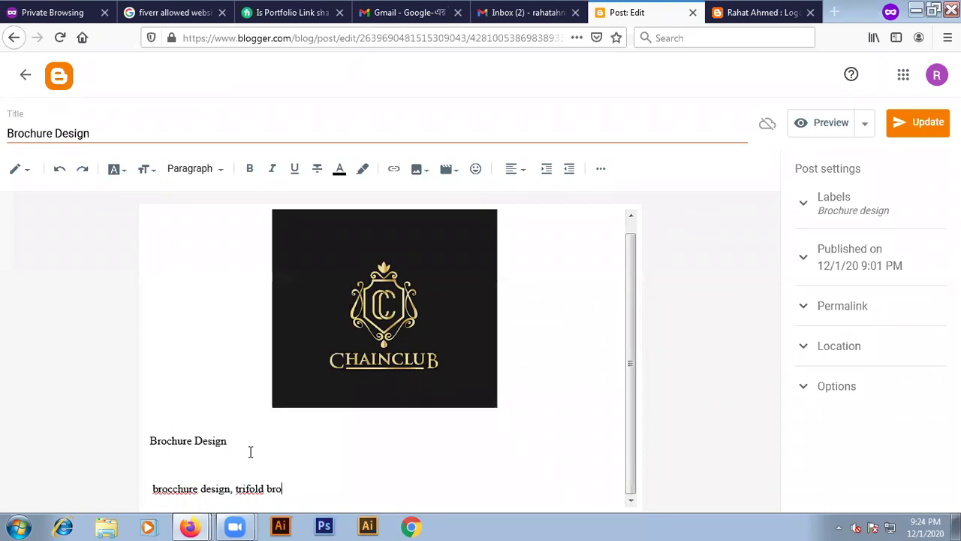
{"action": "key", "text": "BackSpace"}
{"action": "key", "text": "BackSpace"}
{"action": "key", "text": "BackSpace"}
{"action": "key", "text": "BackSpace"}
{"action": "type", "text": "chure"}
- Append ", bifold brochure, flyer design, modern design" to the keyword line and update the published post
{"action": "type", "text": ","}
{"action": "type", "text": "bifo"}
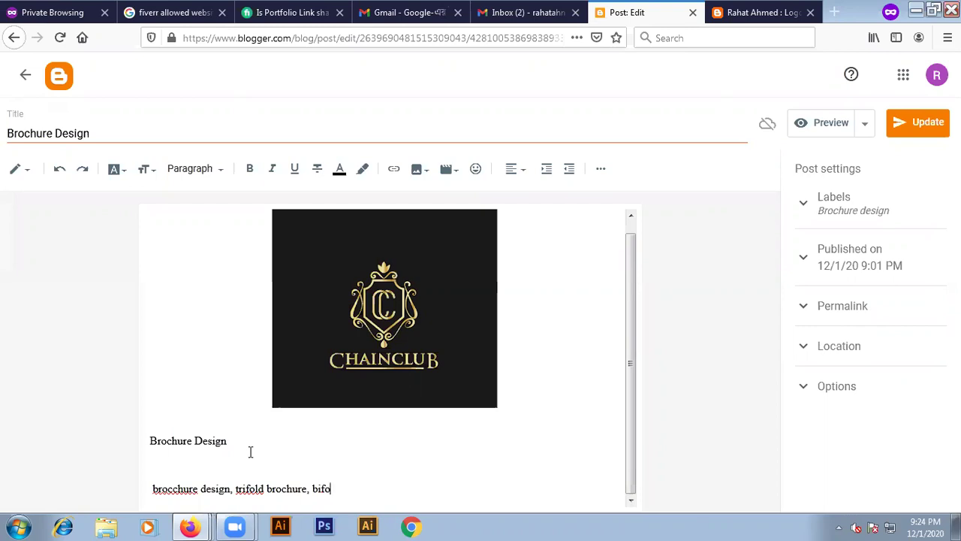
{"action": "type", "text": "ld brochure"}
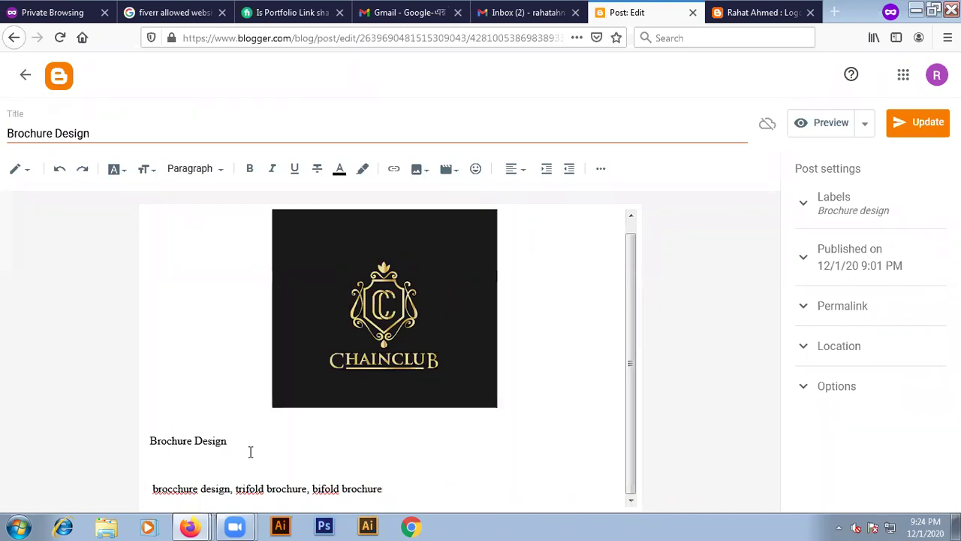
{"action": "type", "text": ","}
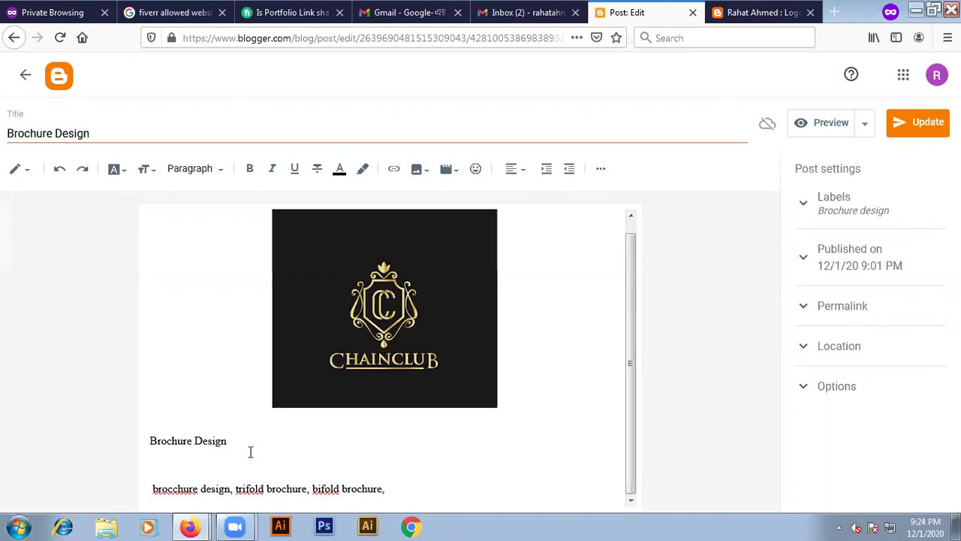
{"action": "type", "text": " flyer design, m"}
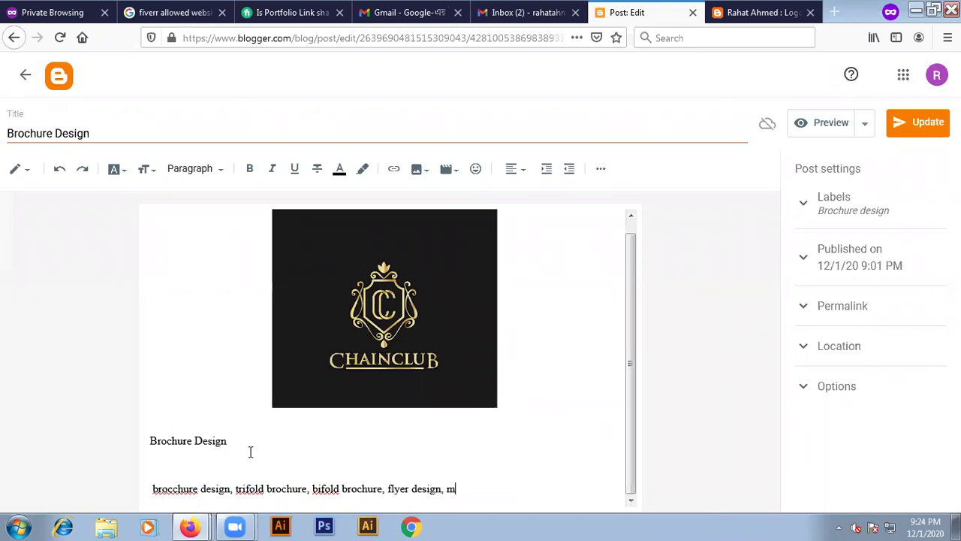
{"action": "type", "text": "odern design"}
{"action": "left_click", "coordinate": [905, 127]}
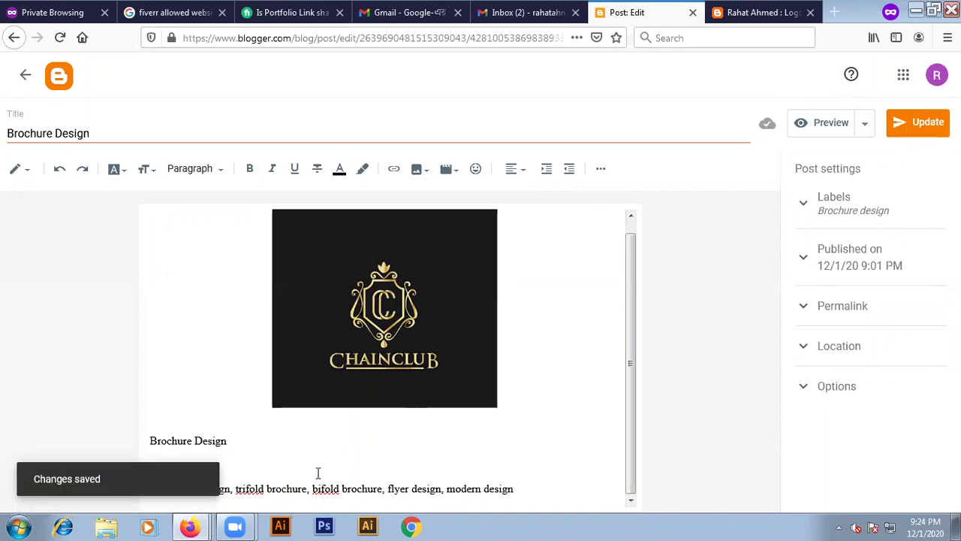
- Return to the post list and delete the untitled draft
{"action": "left_click", "coordinate": [9, 39]}
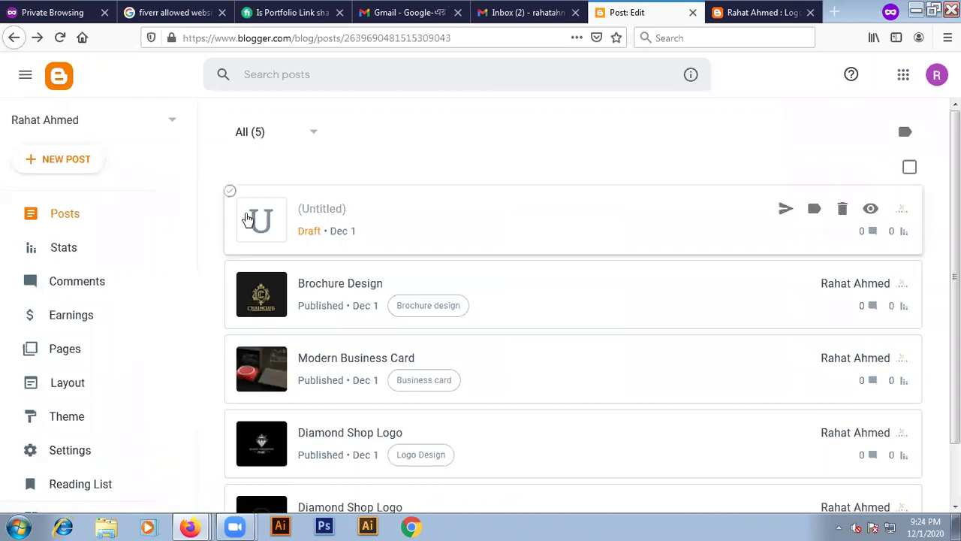
{"action": "left_click", "coordinate": [229, 193]}
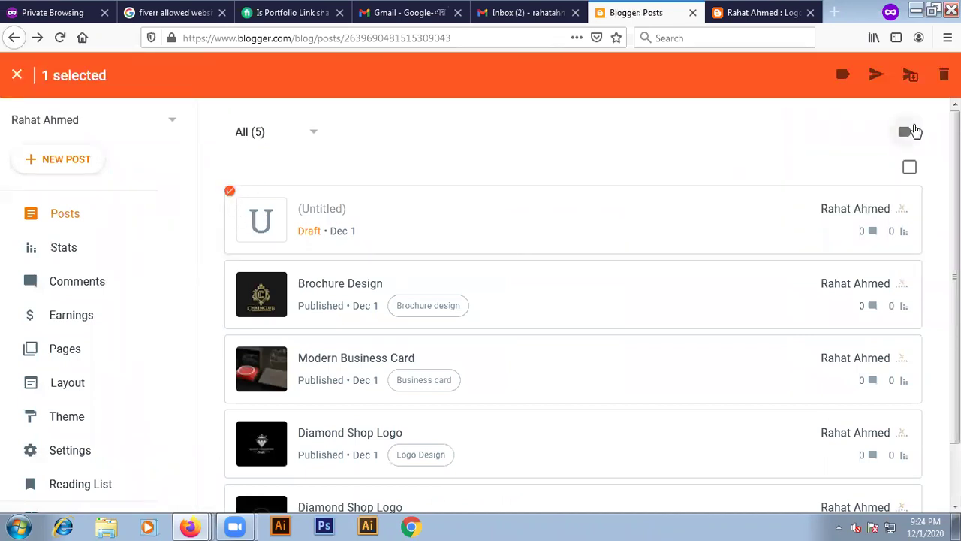
{"action": "left_click", "coordinate": [944, 74]}
{"action": "left_click", "coordinate": [545, 321]}
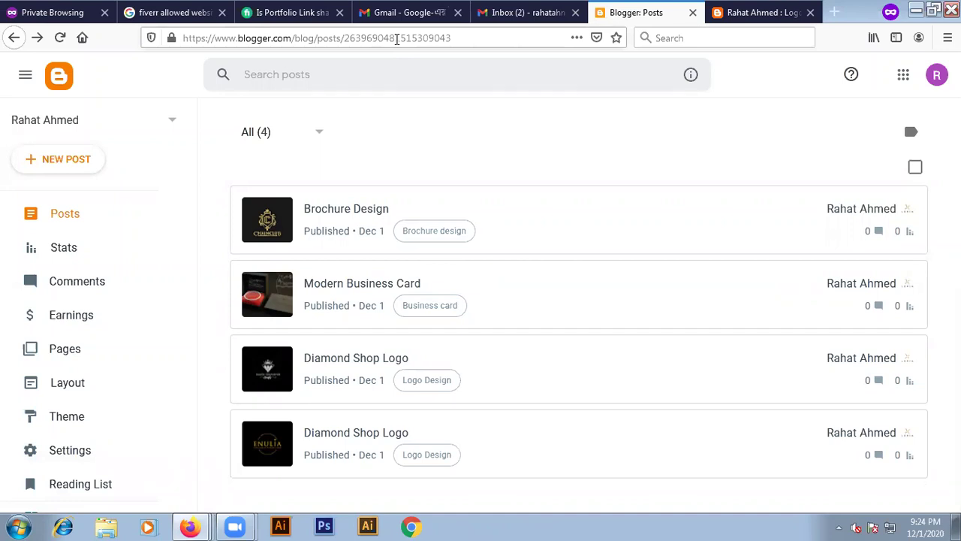
{"action": "left_click", "coordinate": [397, 39]}
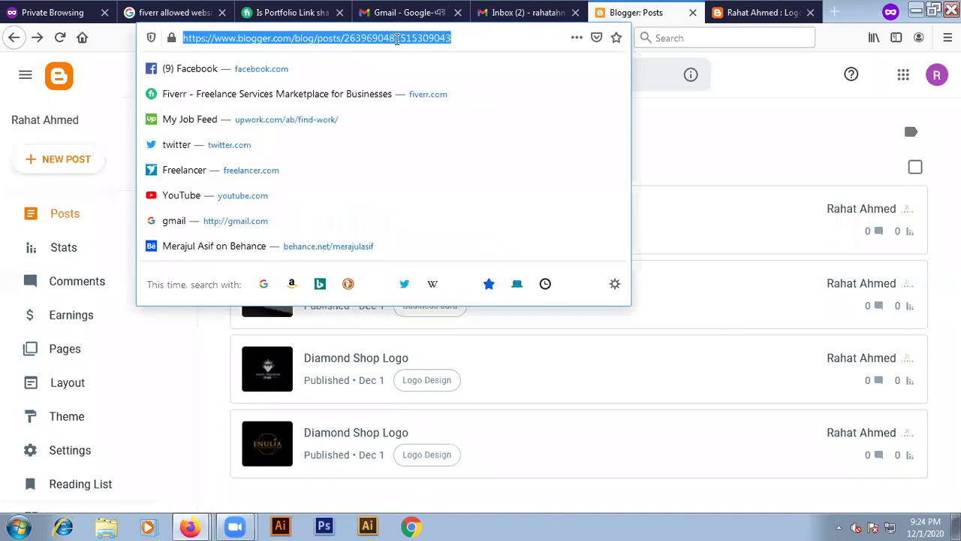
{"action": "key", "text": "BackSpace"}
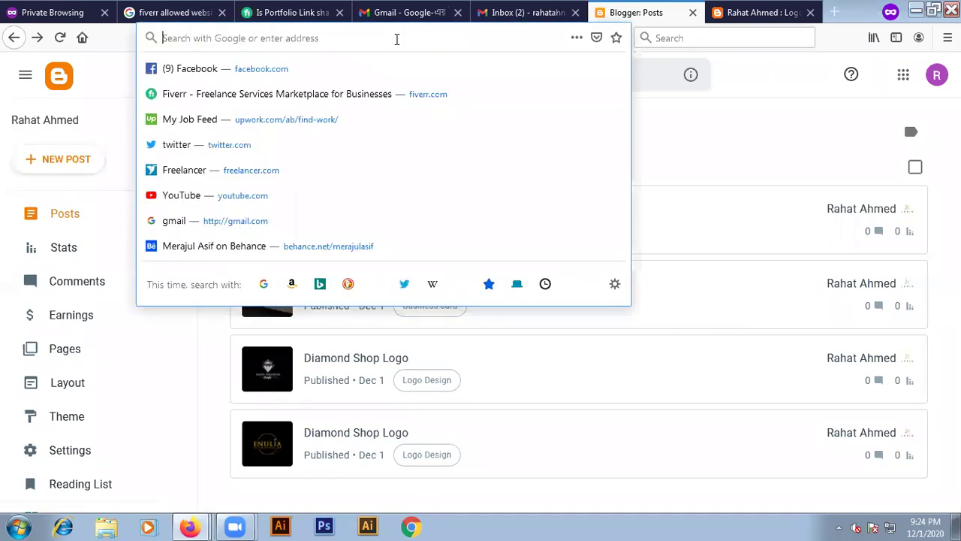
{"action": "left_click", "coordinate": [102, 66]}
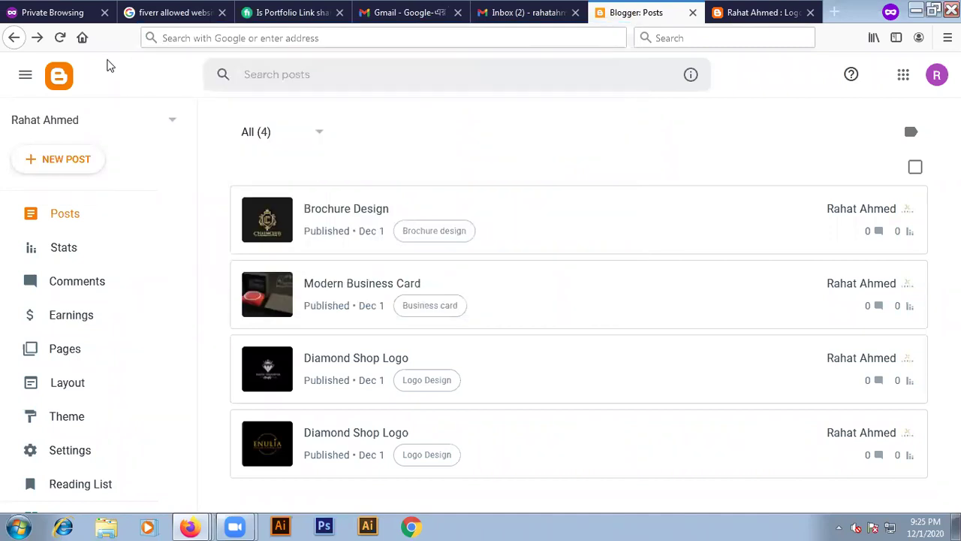